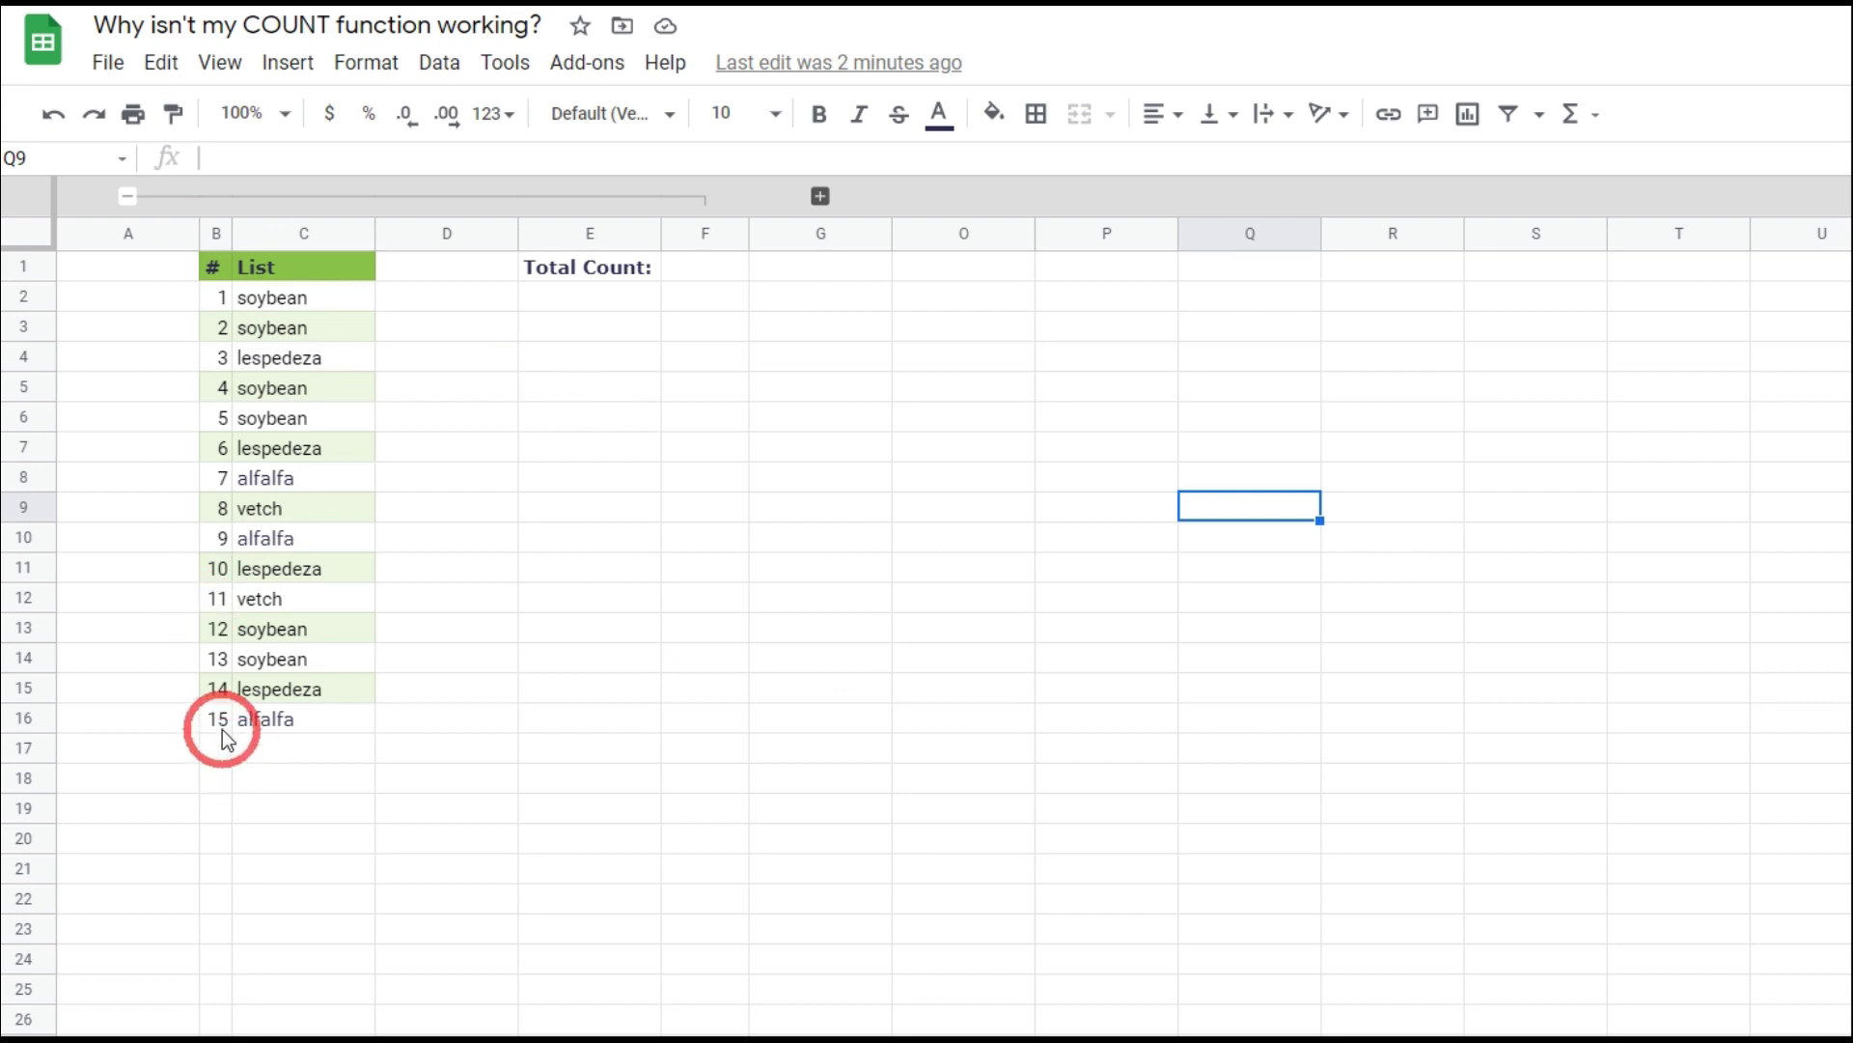
Enter =COUNT(C2:C) in cell F1 to count the entries in the List column.
click(699, 278)
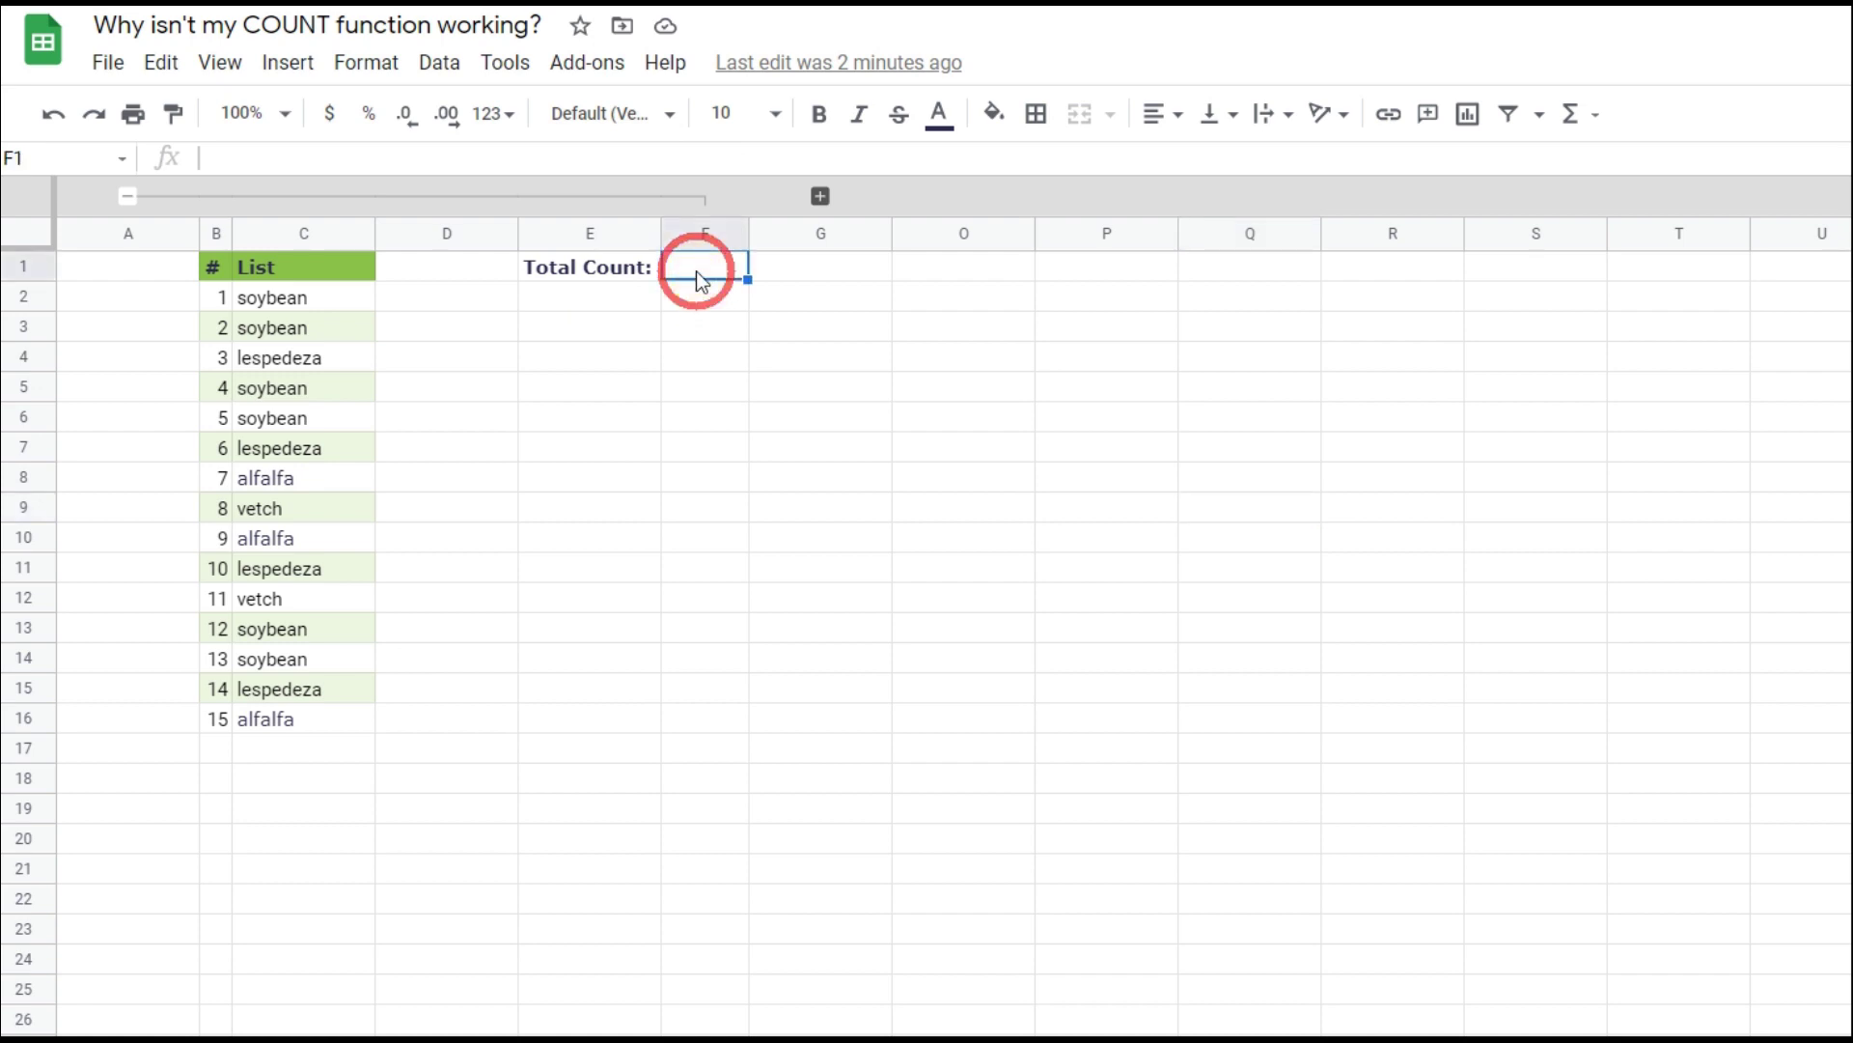
text(=)
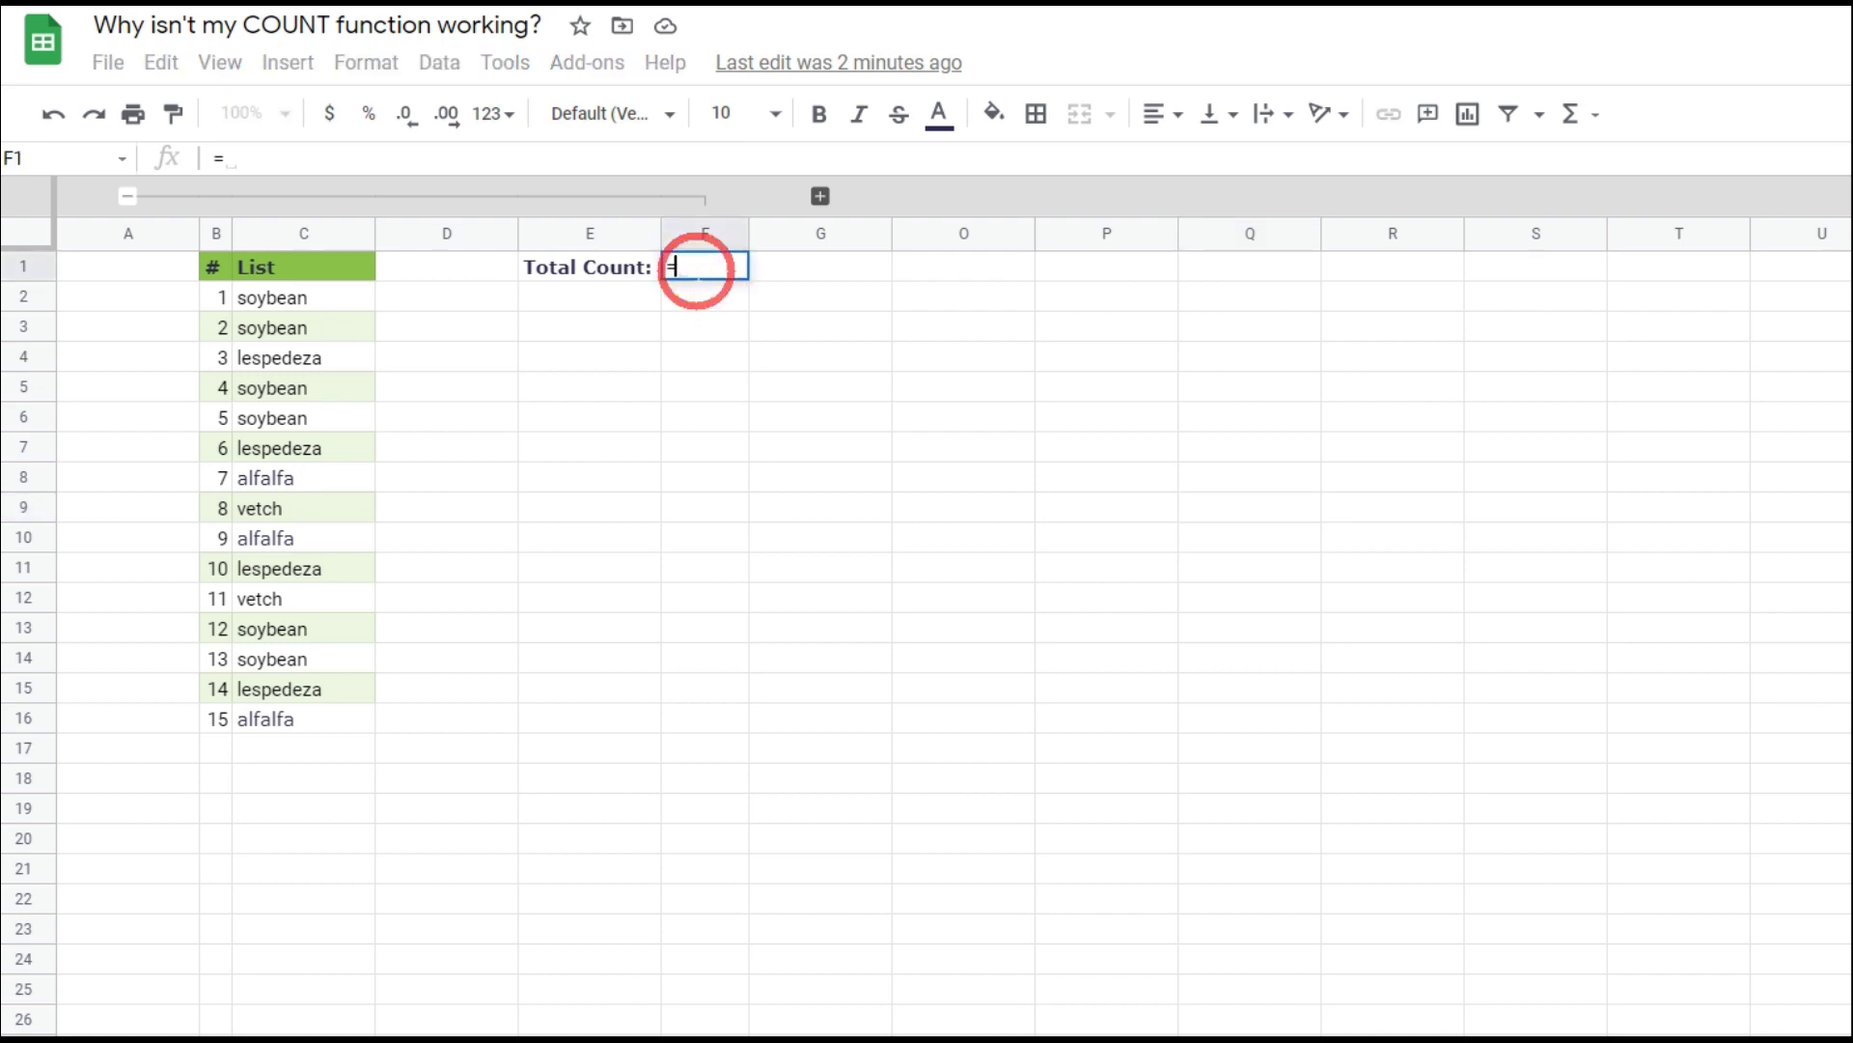
text(COUNT()
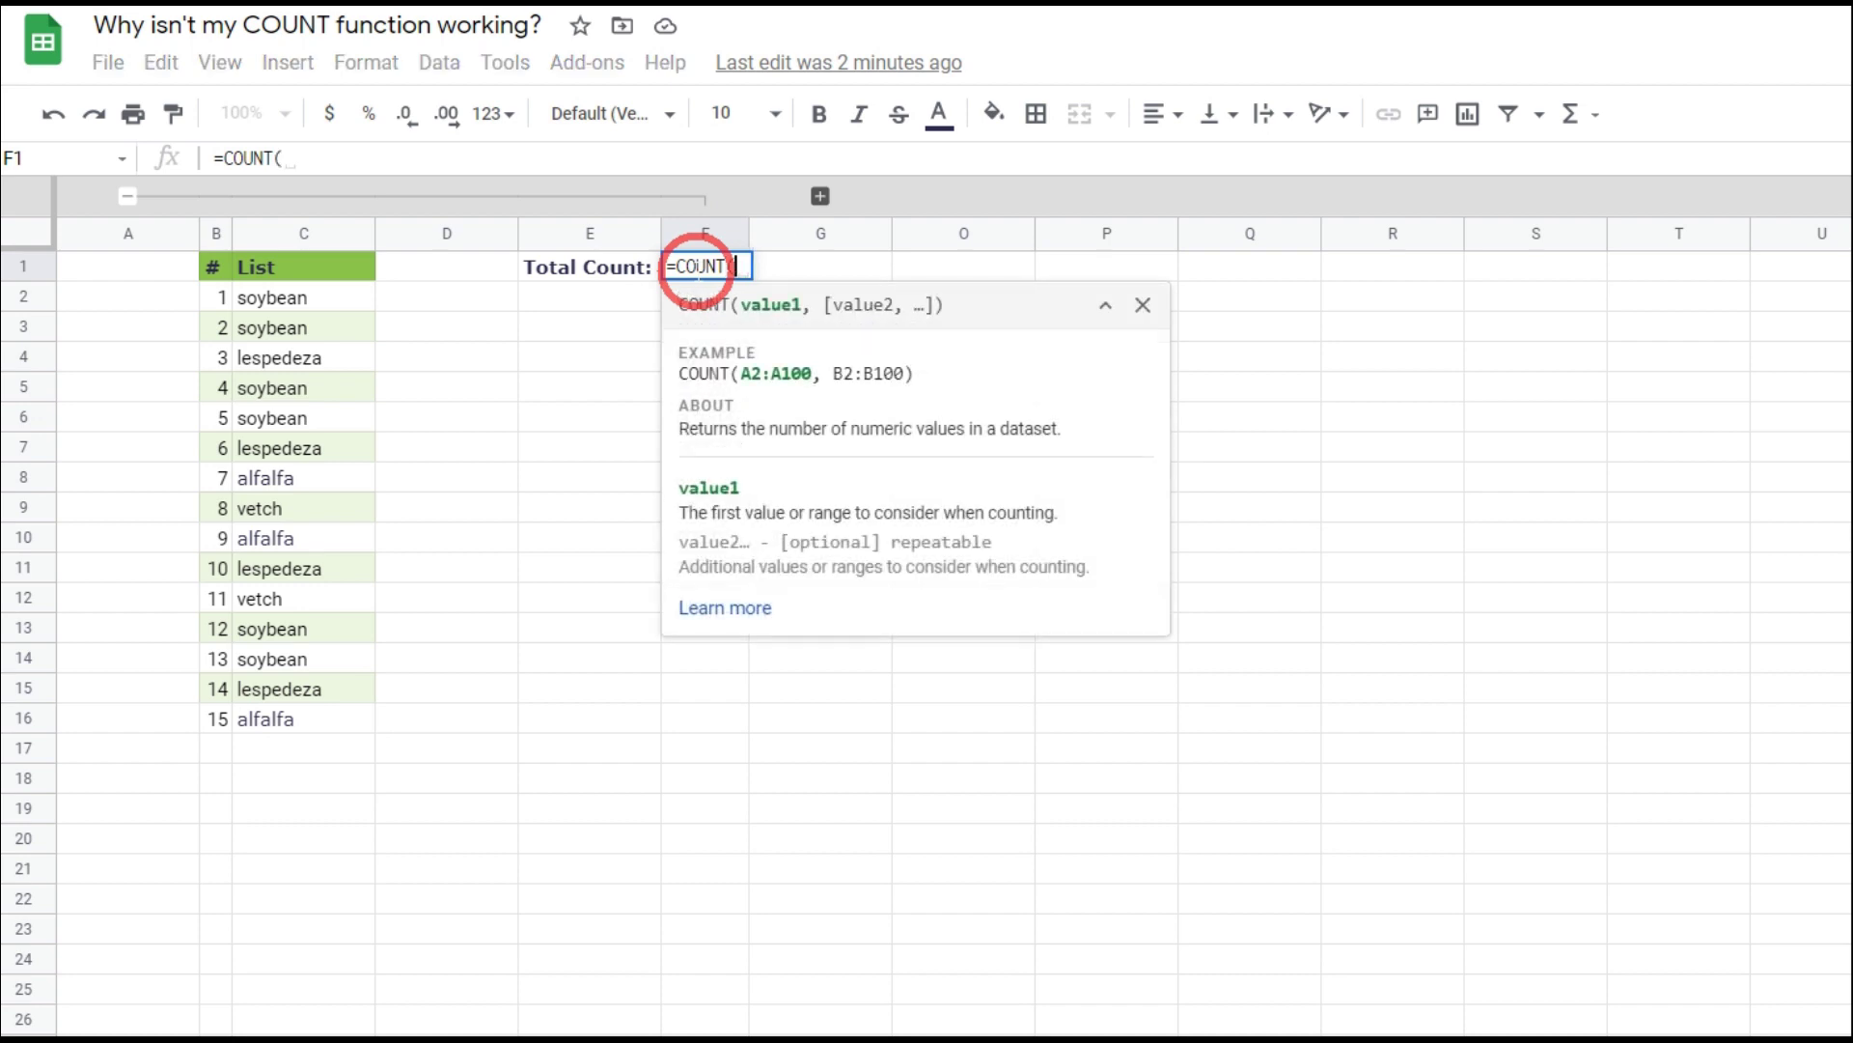
drag(311, 301, 302, 955)
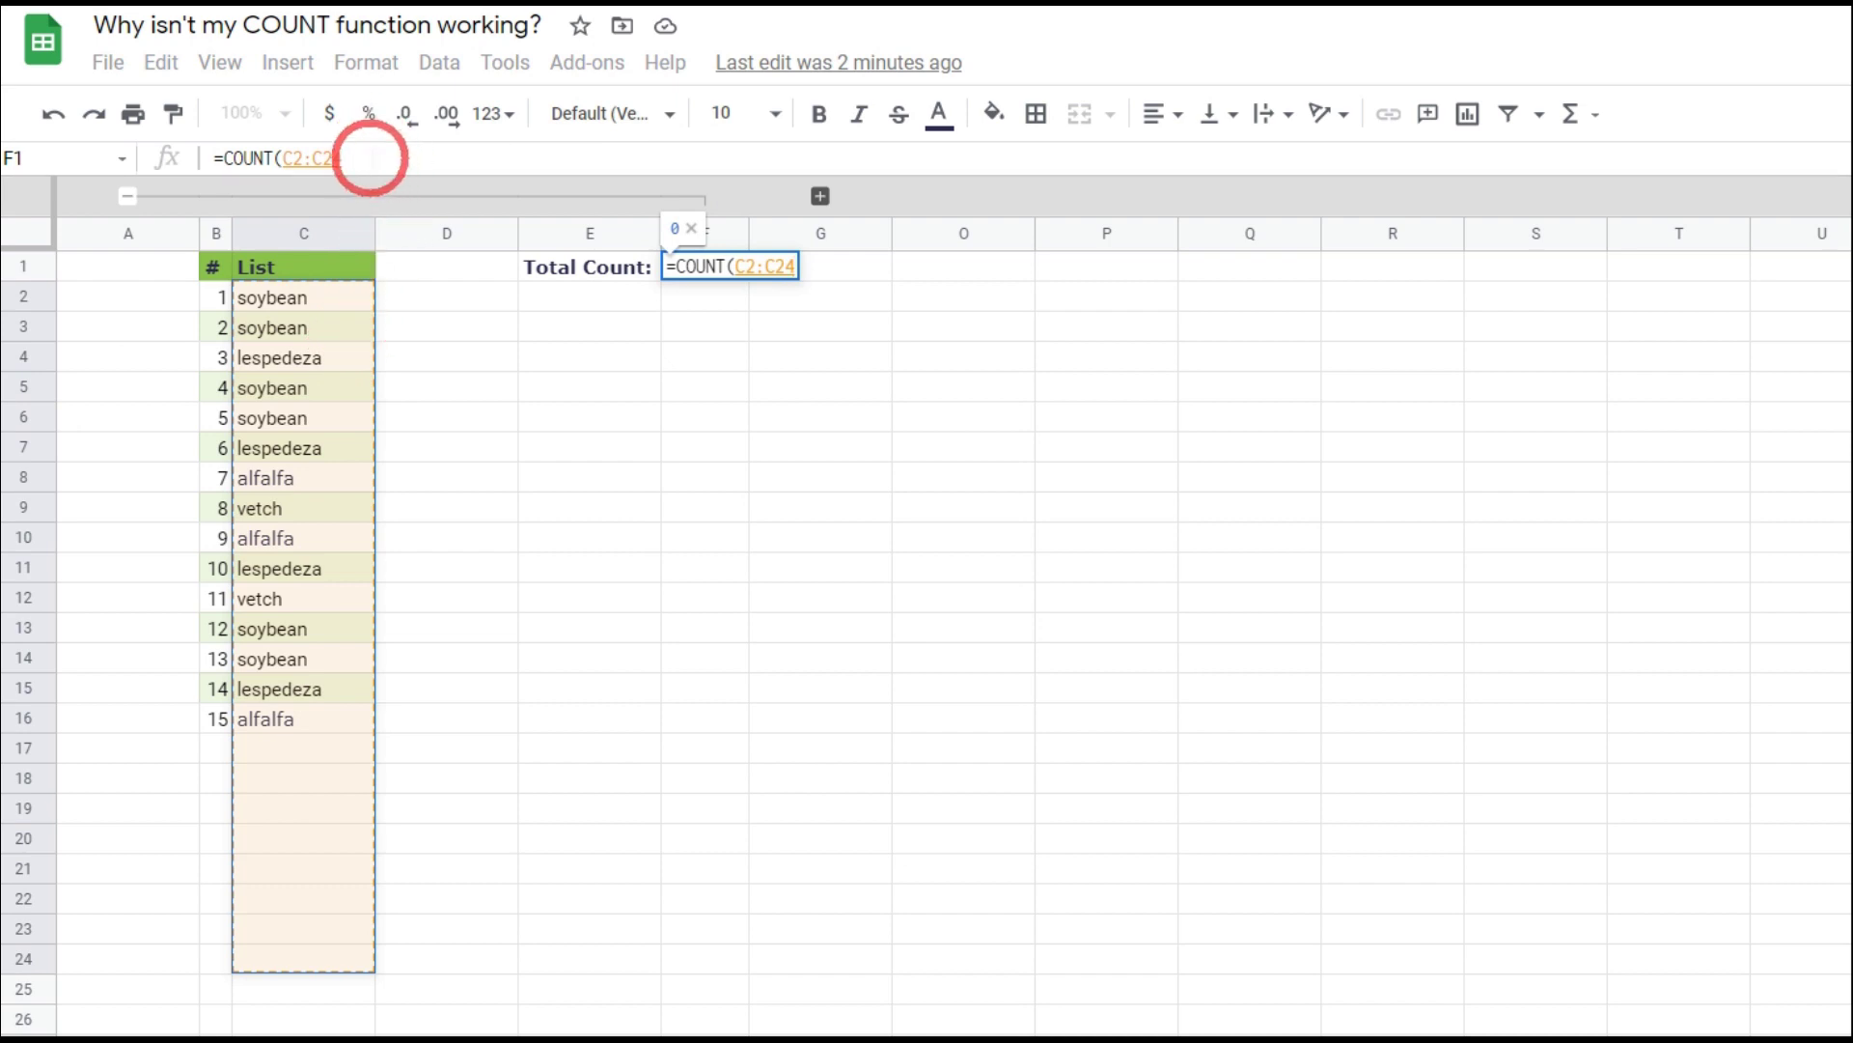
key(BackSpace)
key(BackSpace)
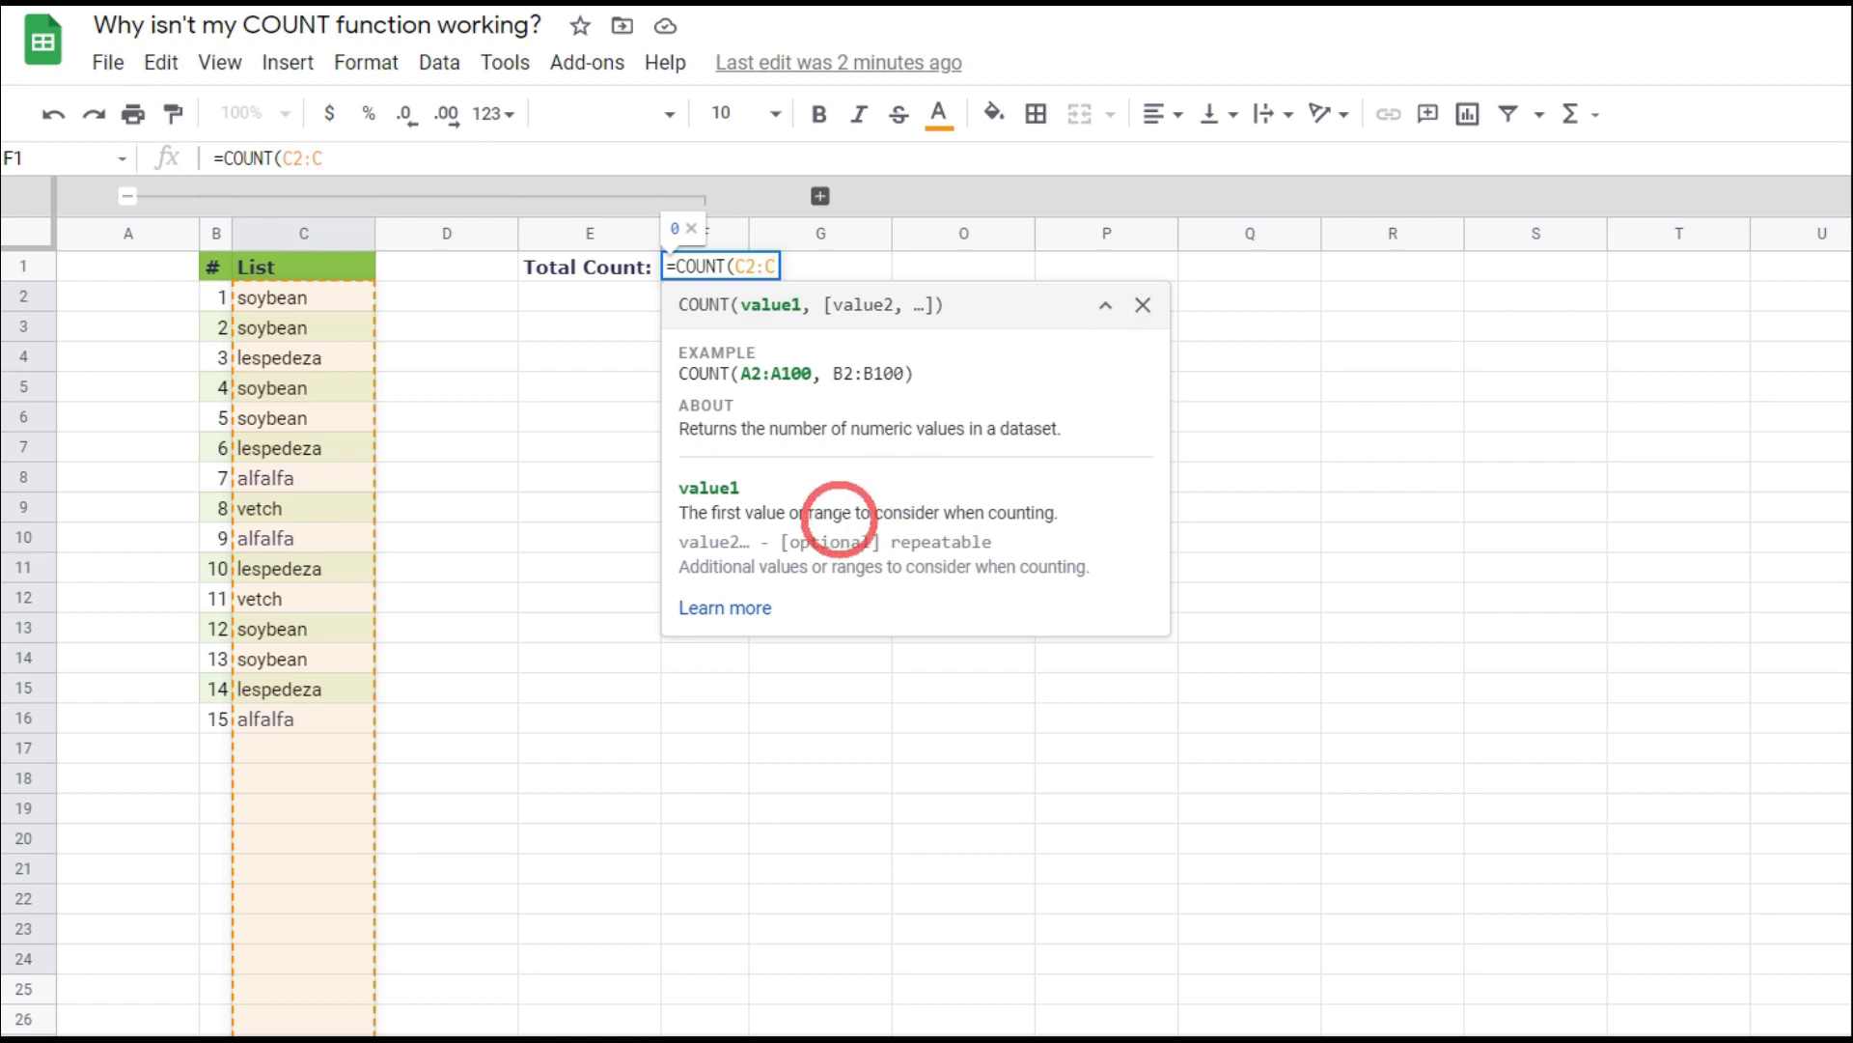
click(425, 154)
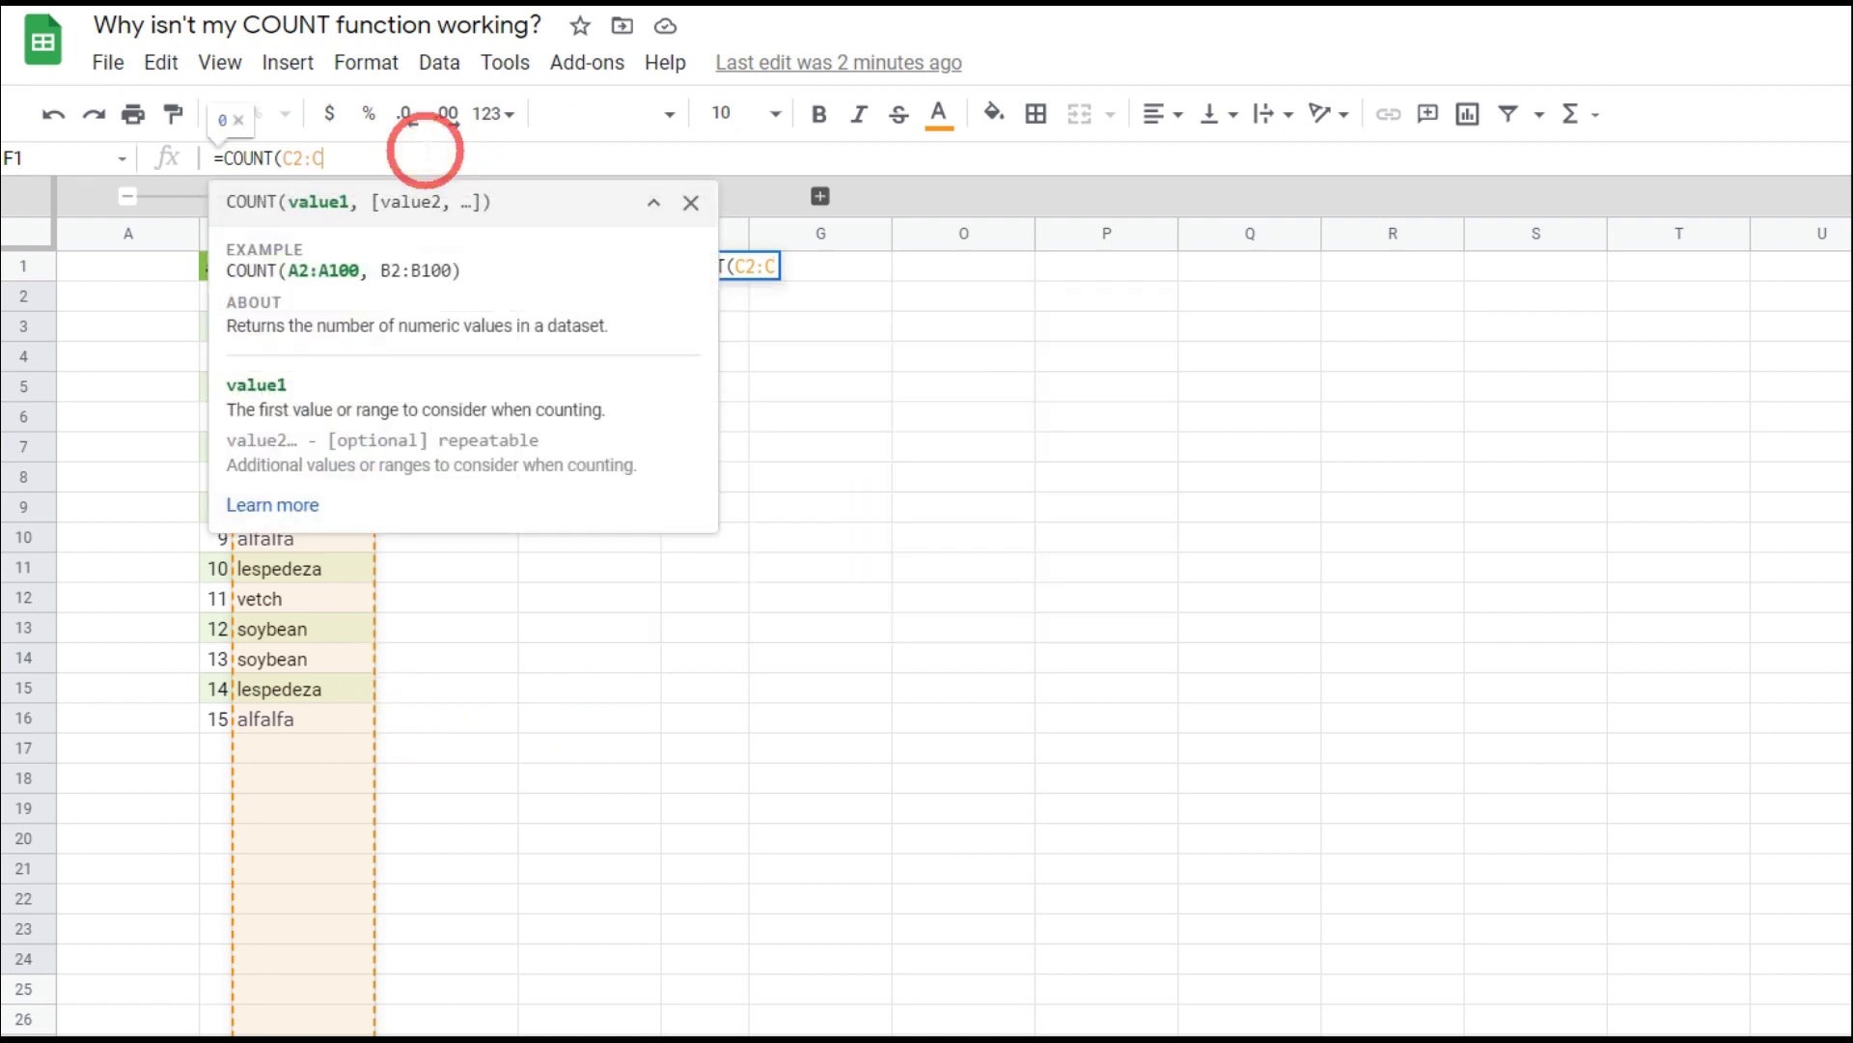
text())
key(Return)
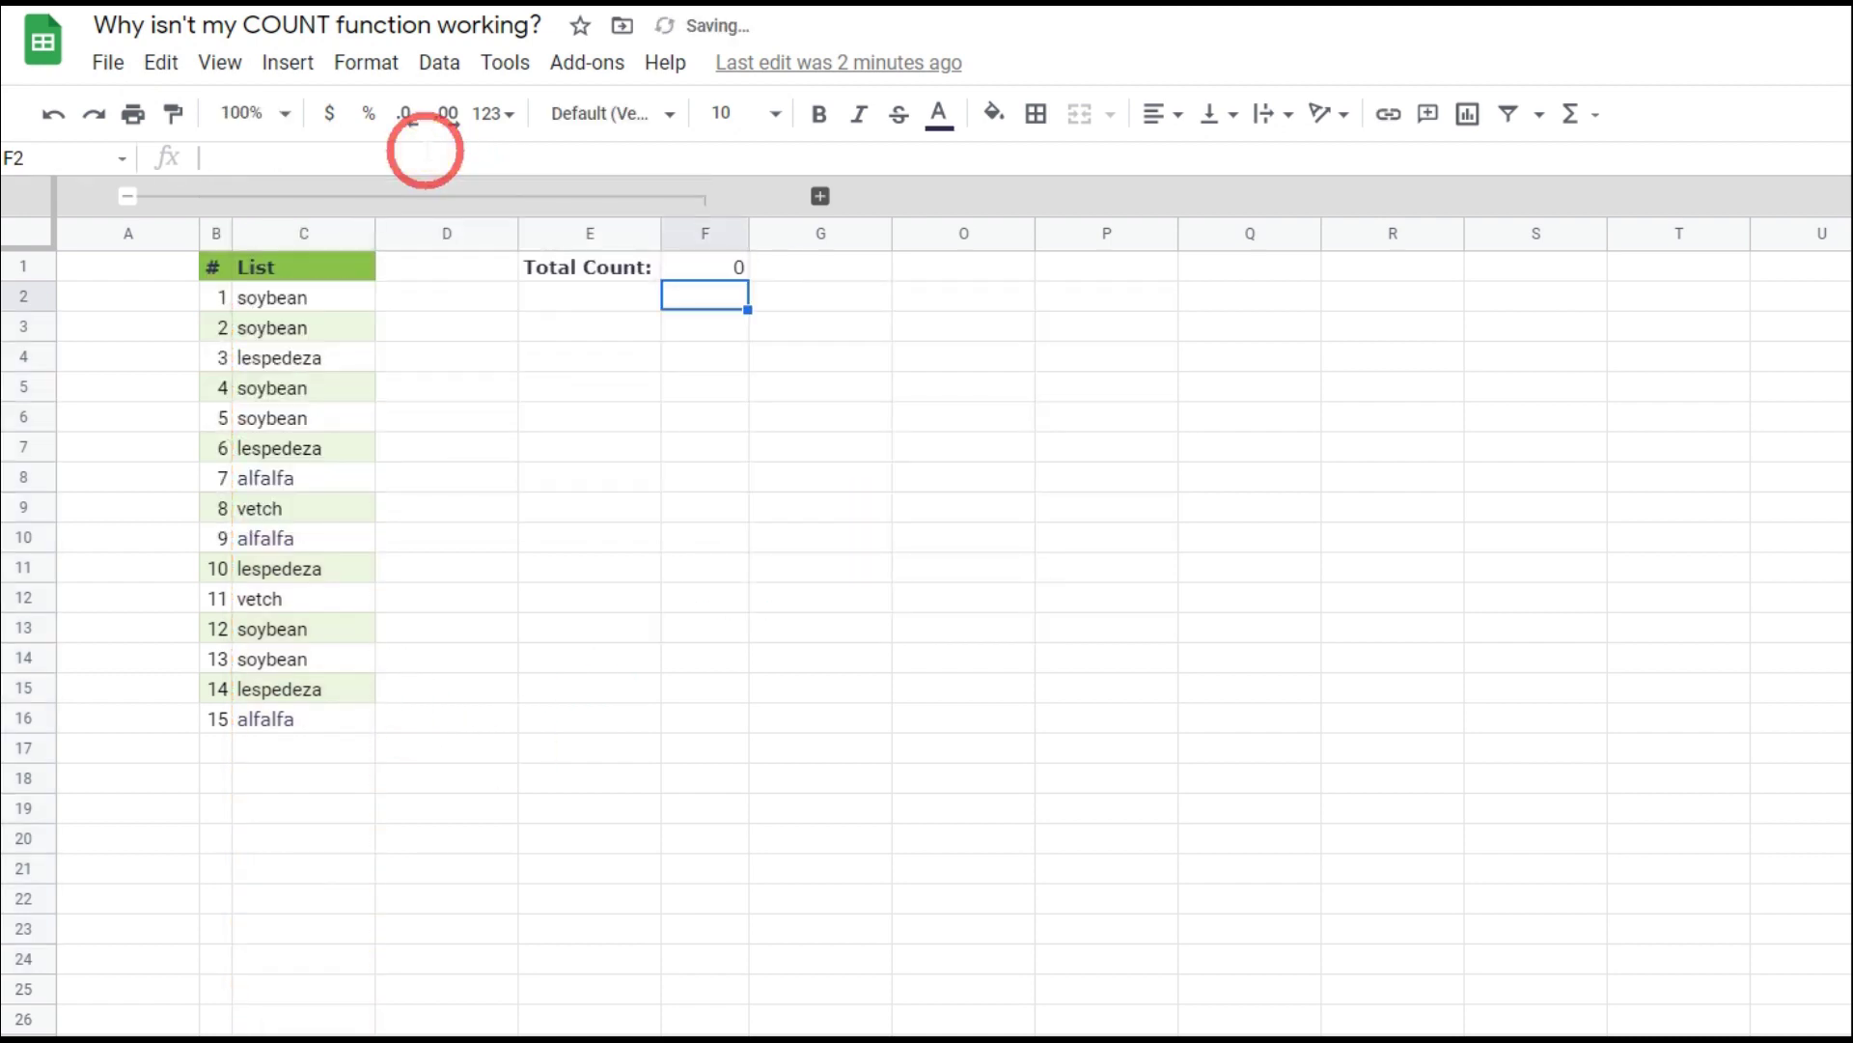
Review the COUNT formula and its function help in cell F1, leaving the formula as it is.
click(689, 272)
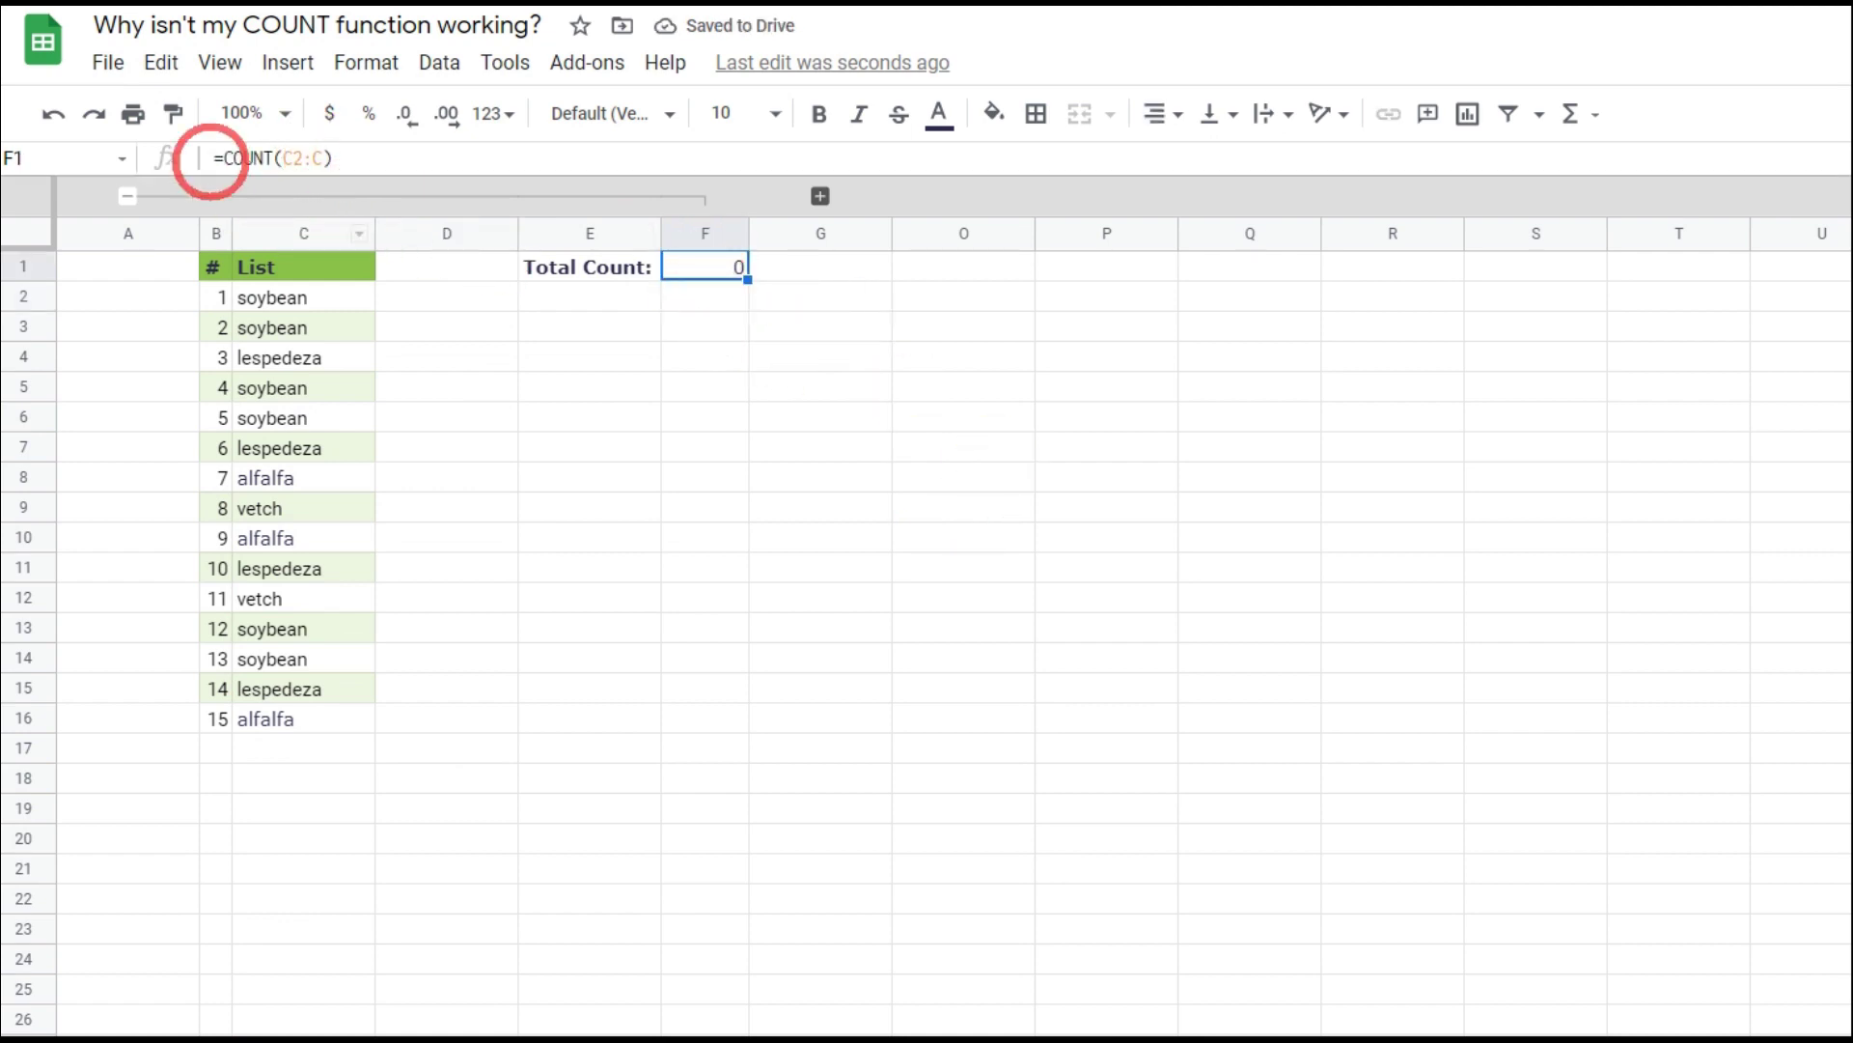
click(280, 157)
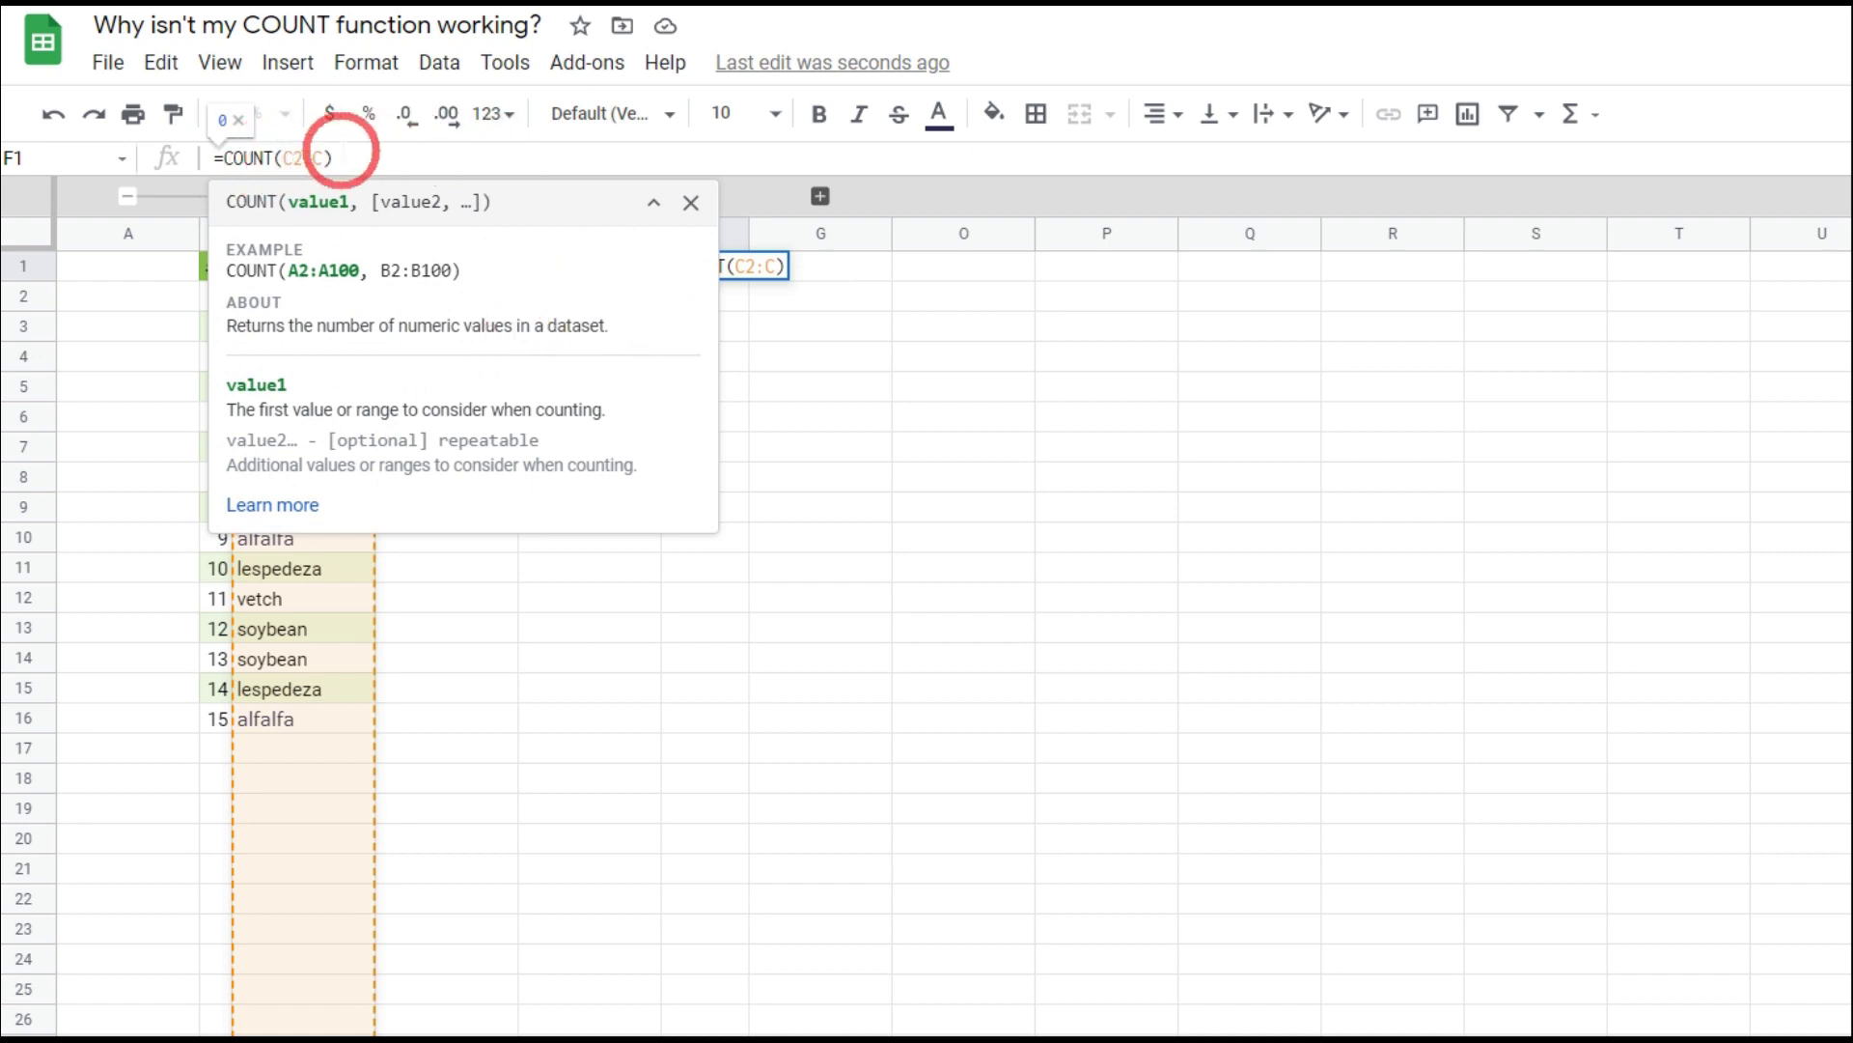
click(849, 391)
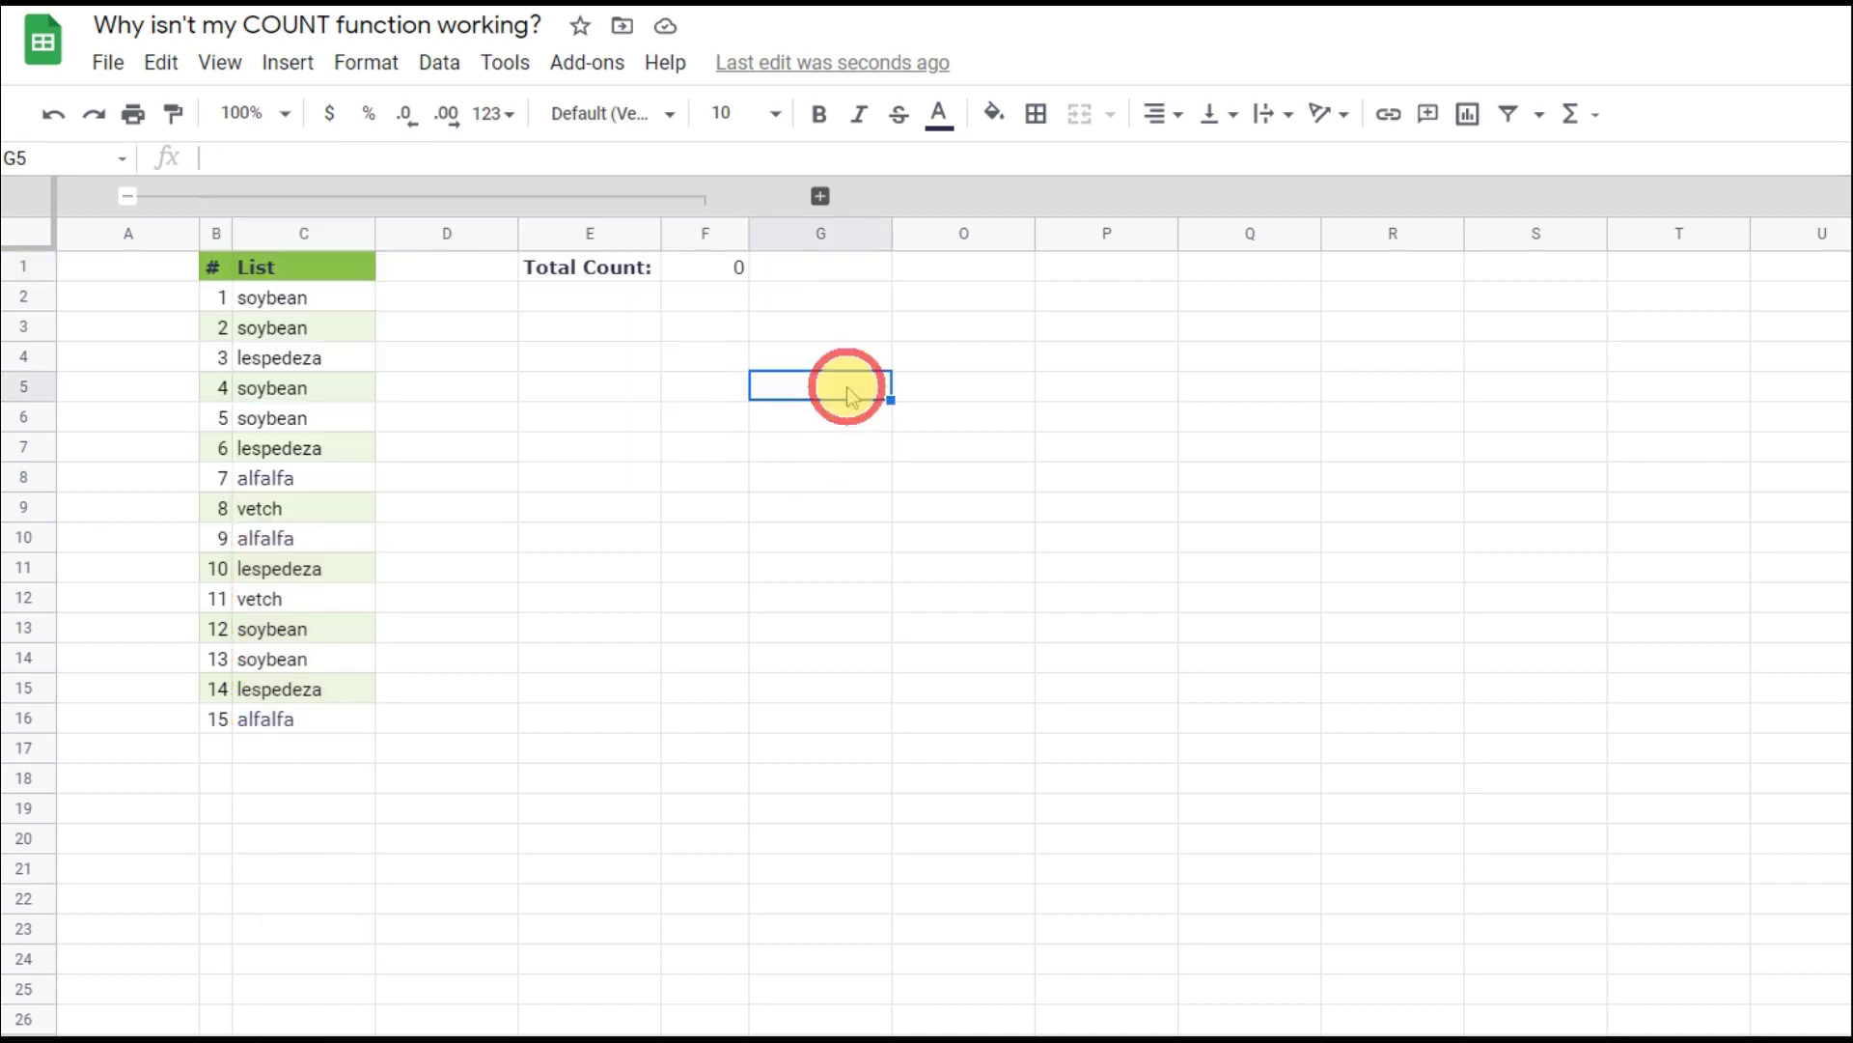
Replace the formula in cell F1 with =COUNTA(C2:C) to count the text entries in the List column.
click(729, 270)
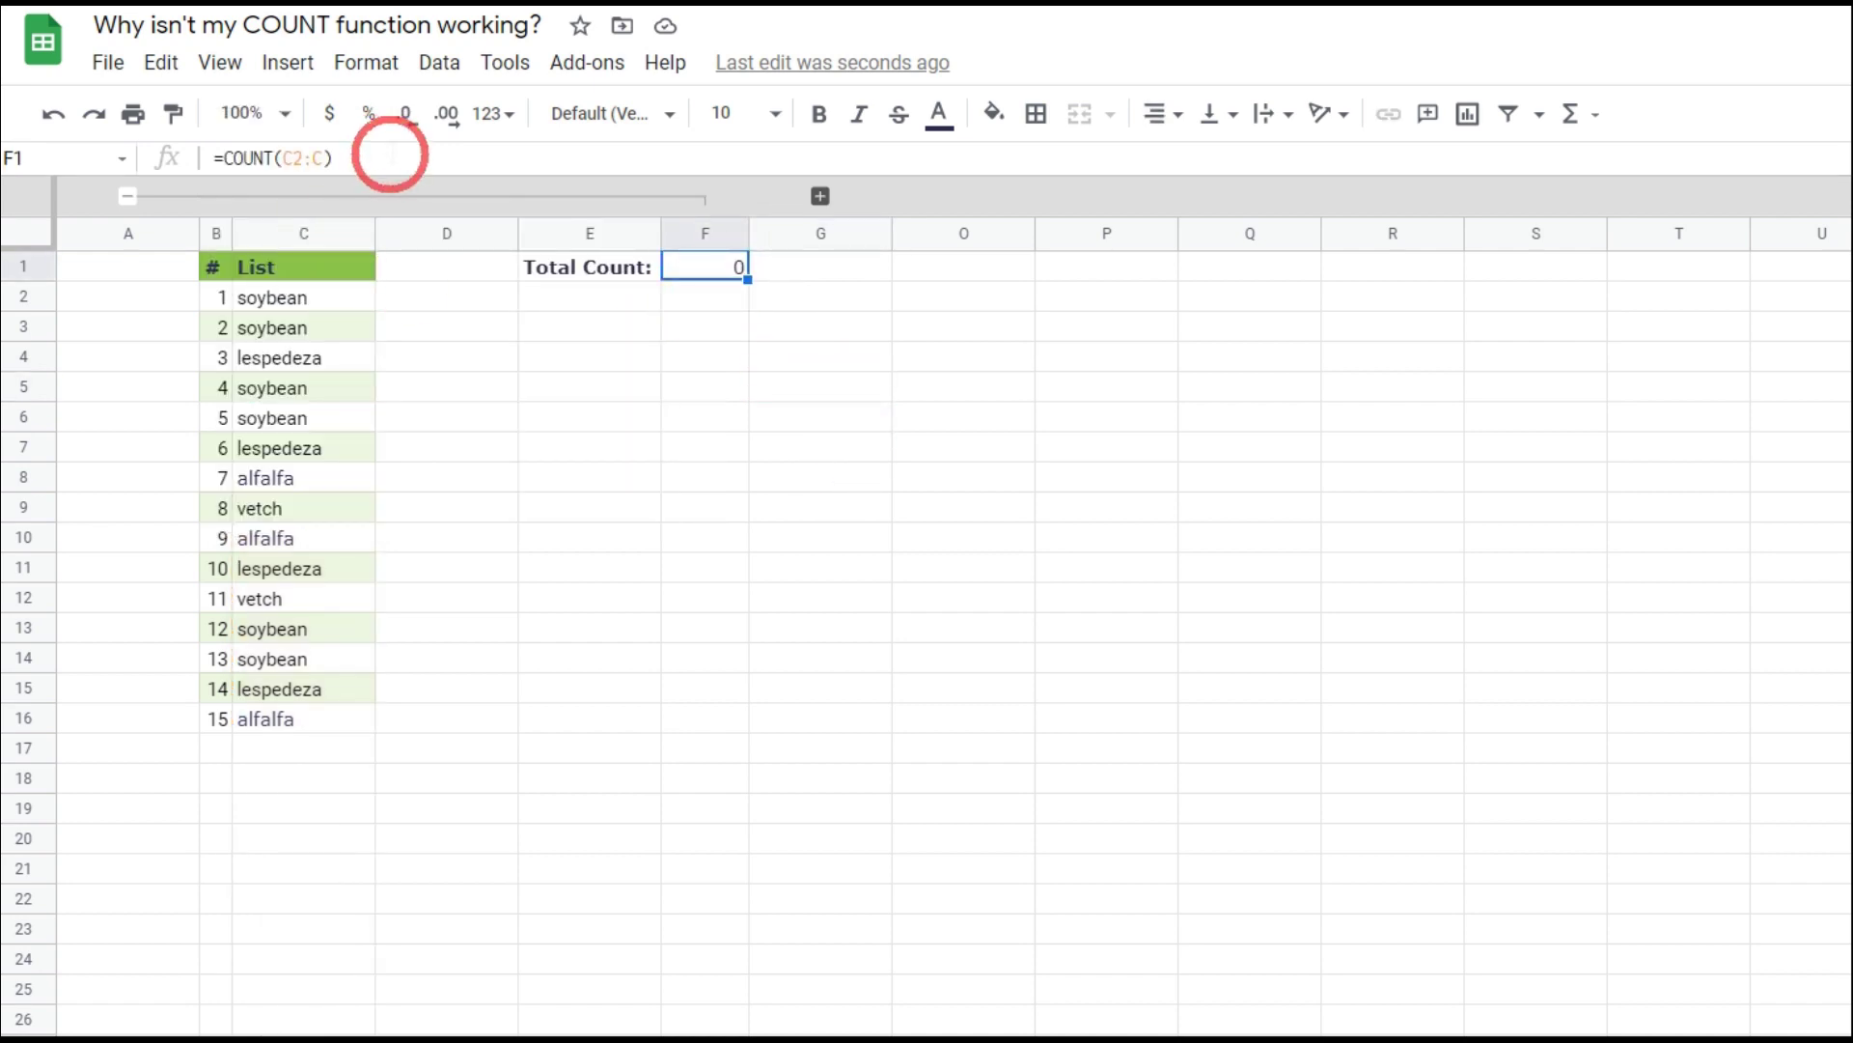
drag(390, 154, 187, 153)
key(BackSpace)
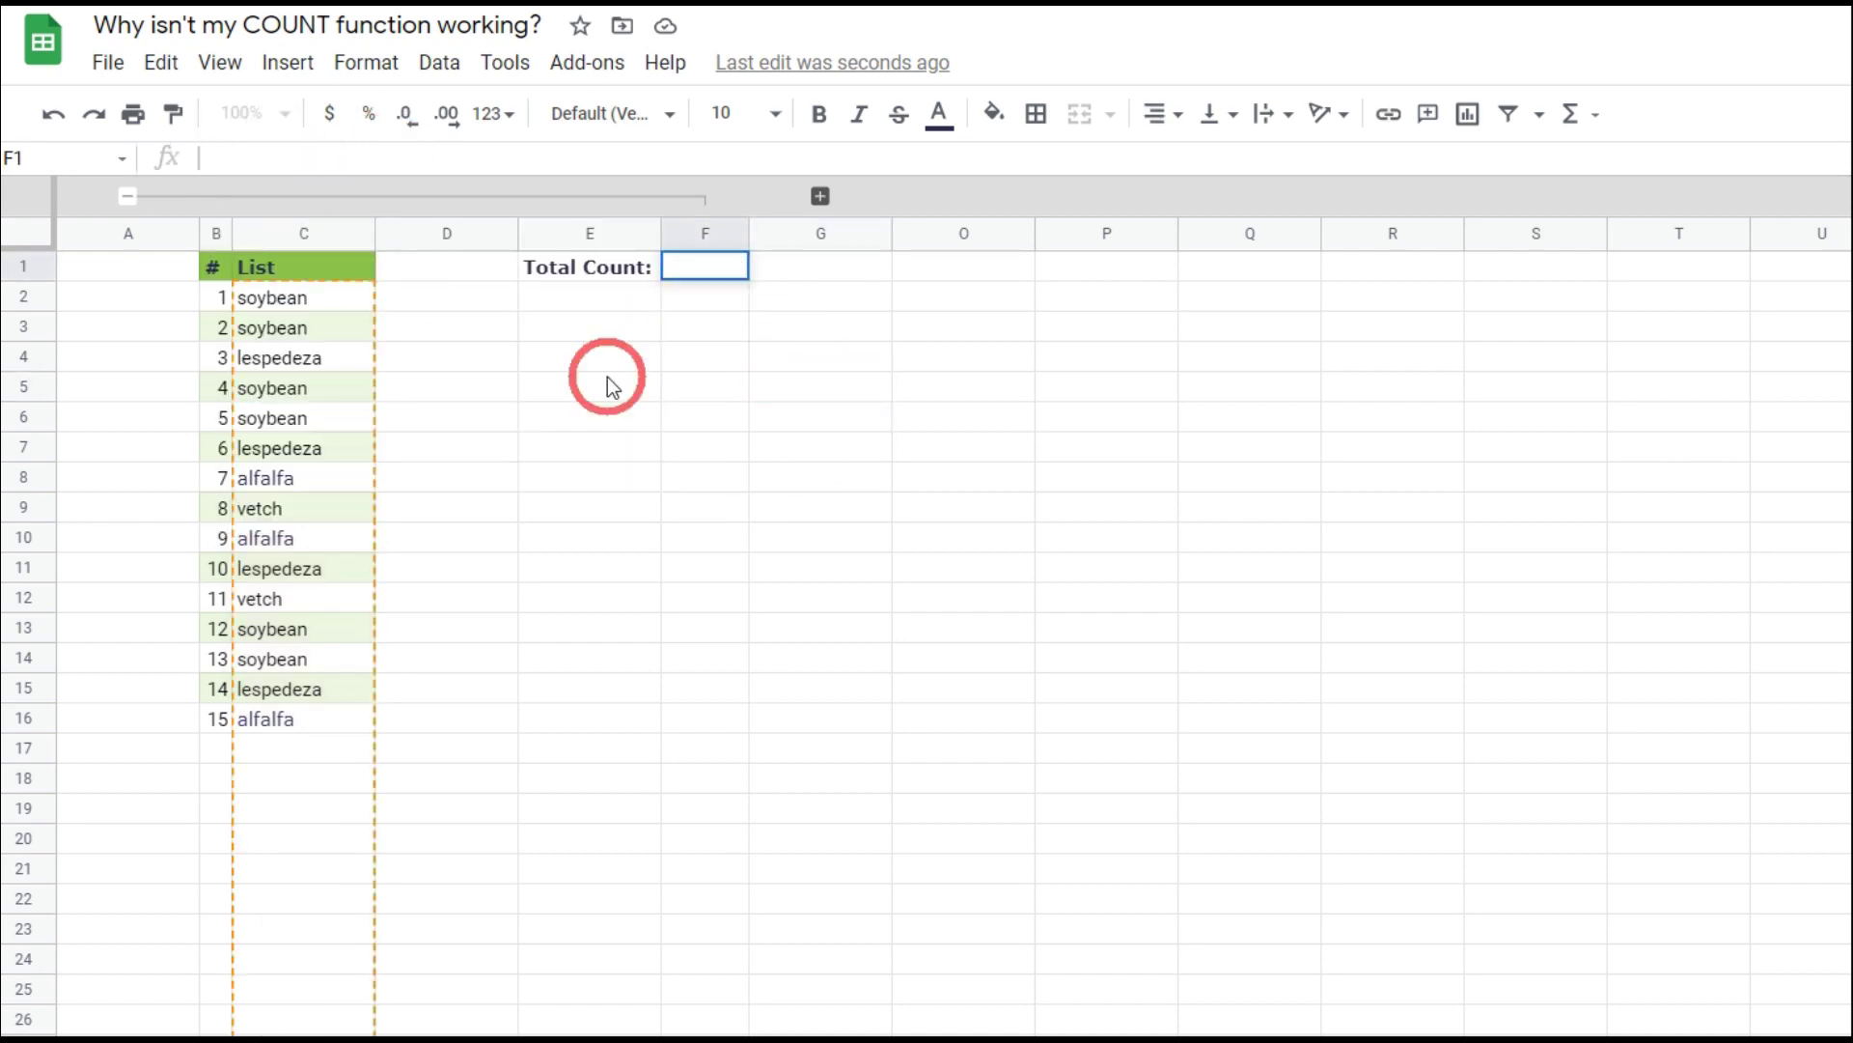
text(=)
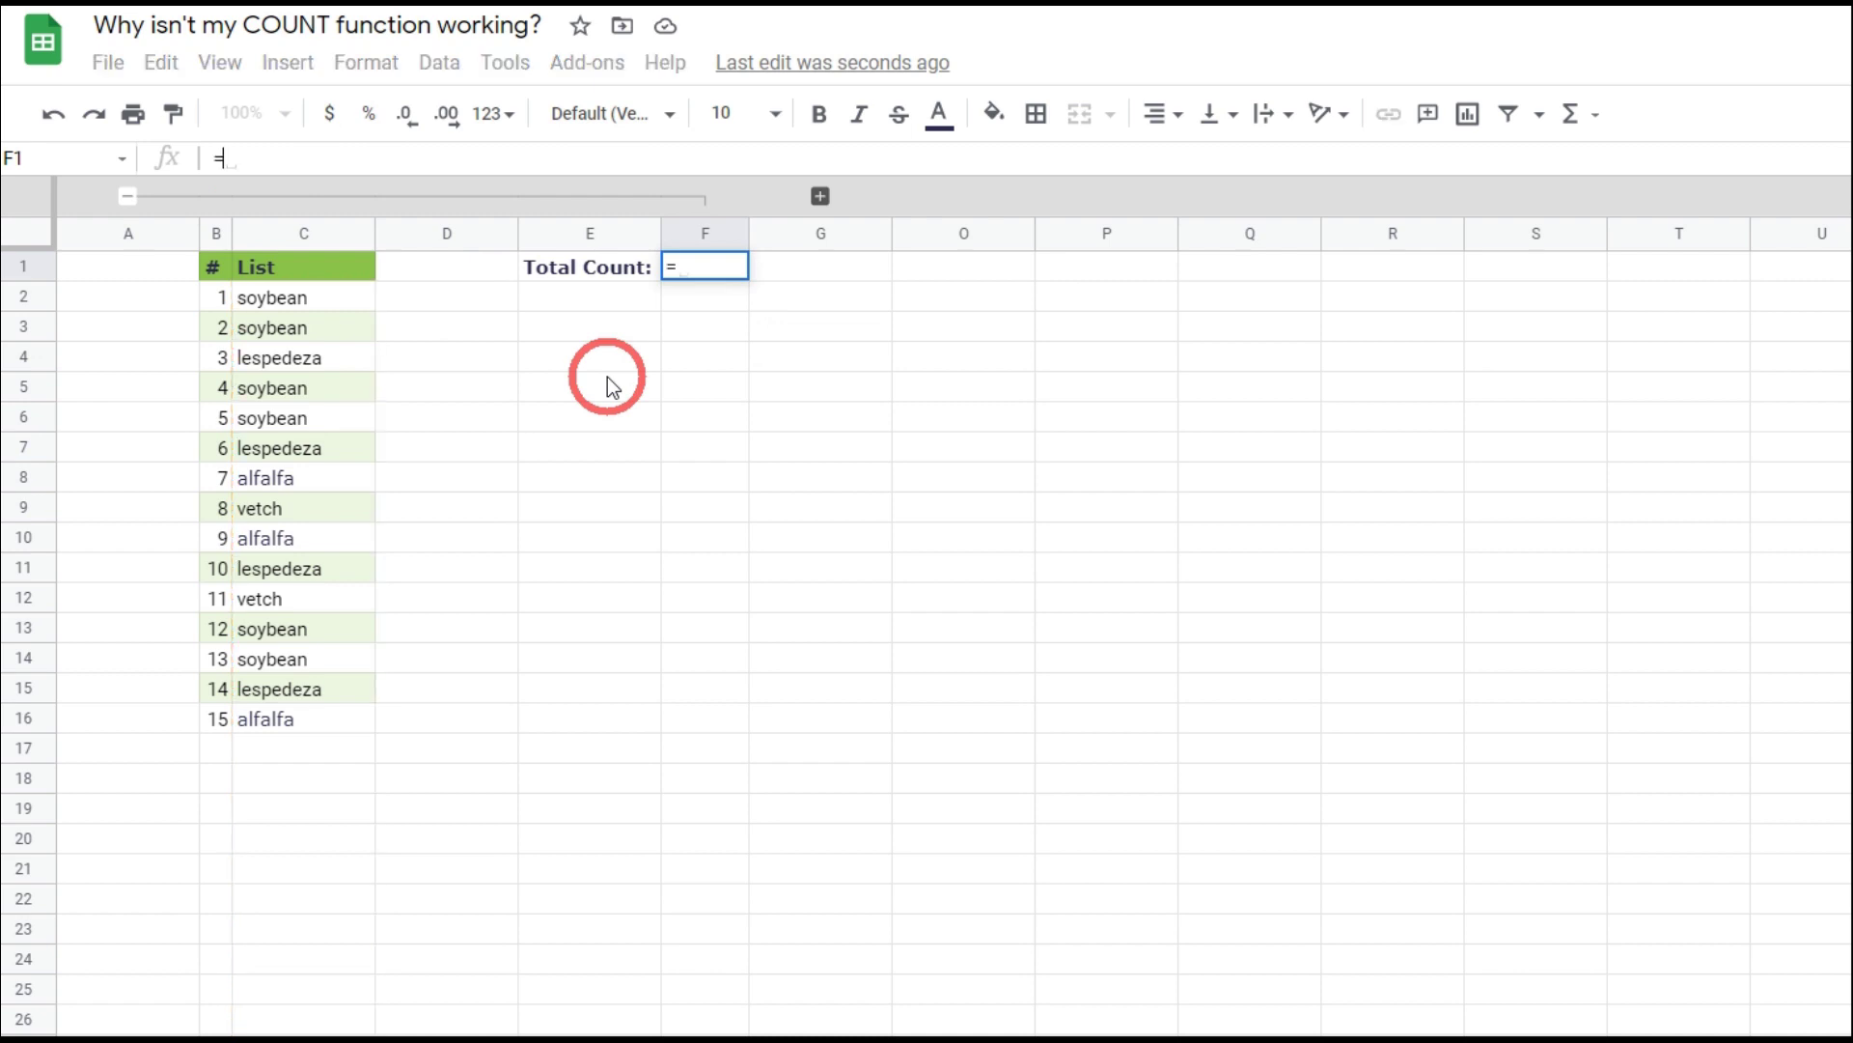
text(COUNTA)
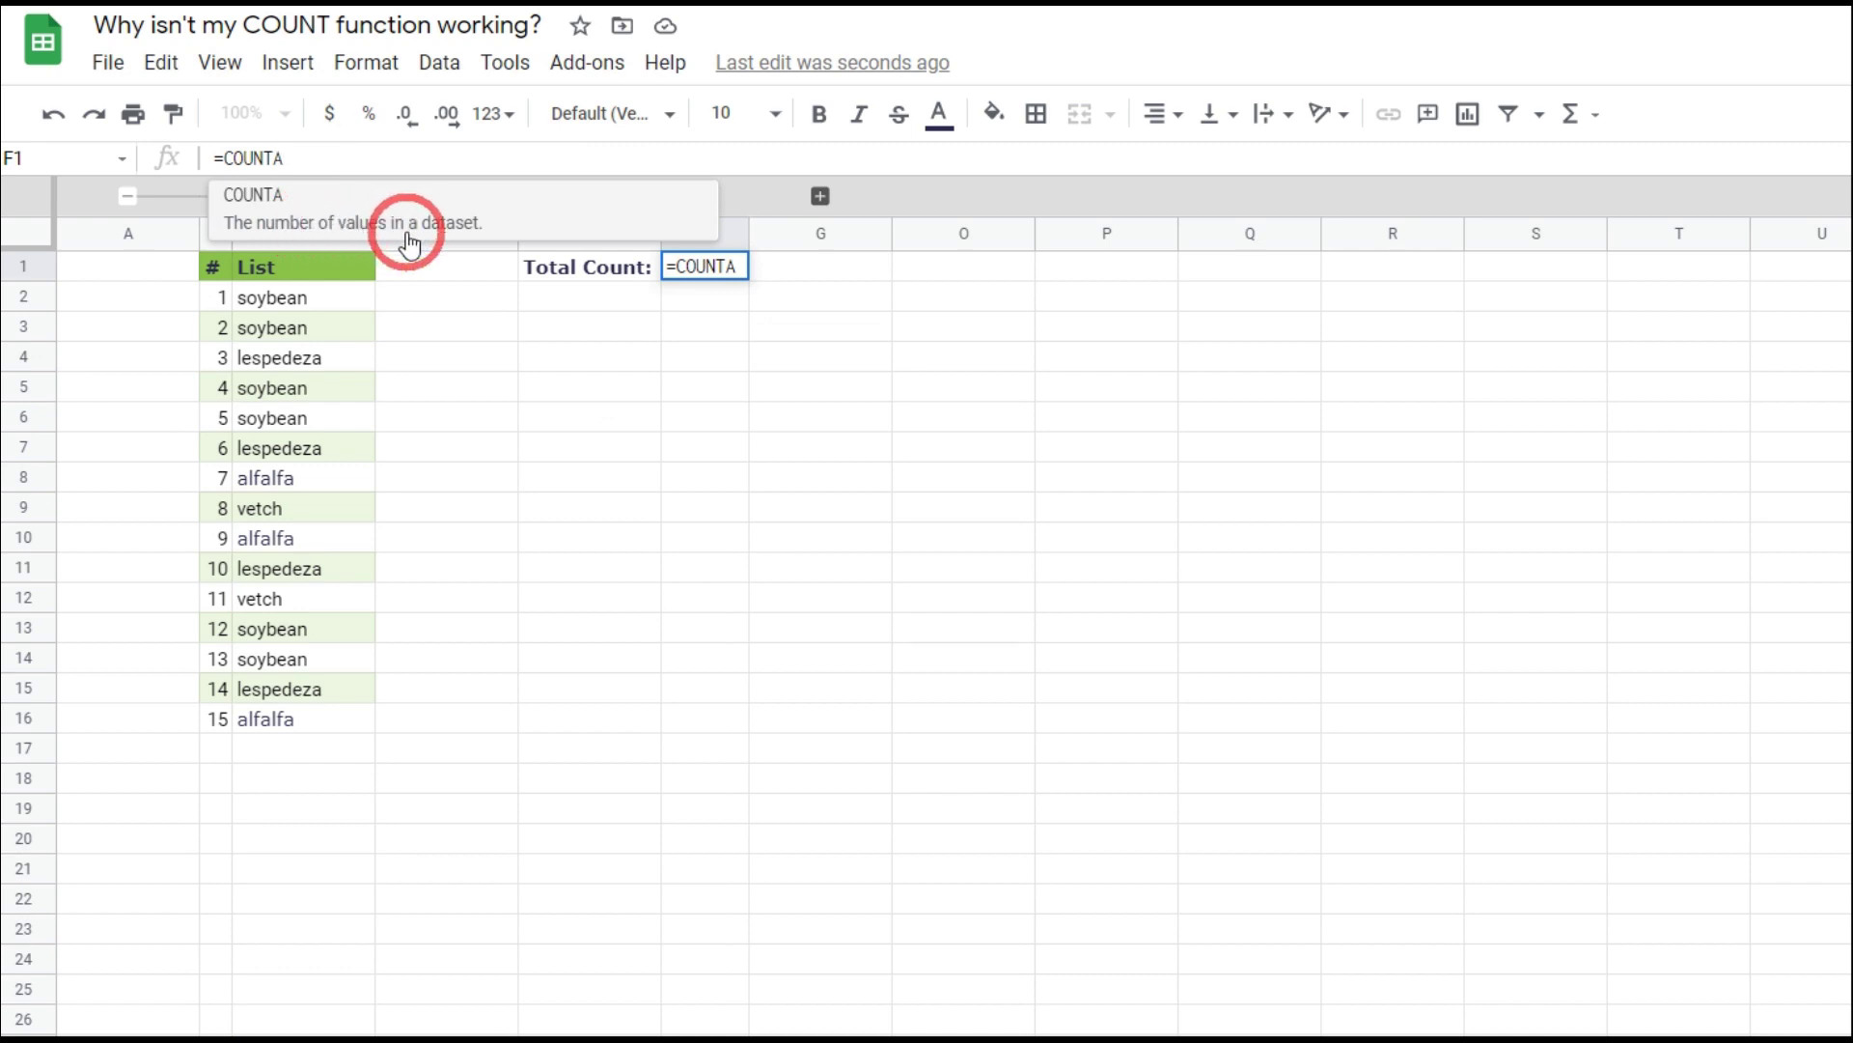
click(472, 241)
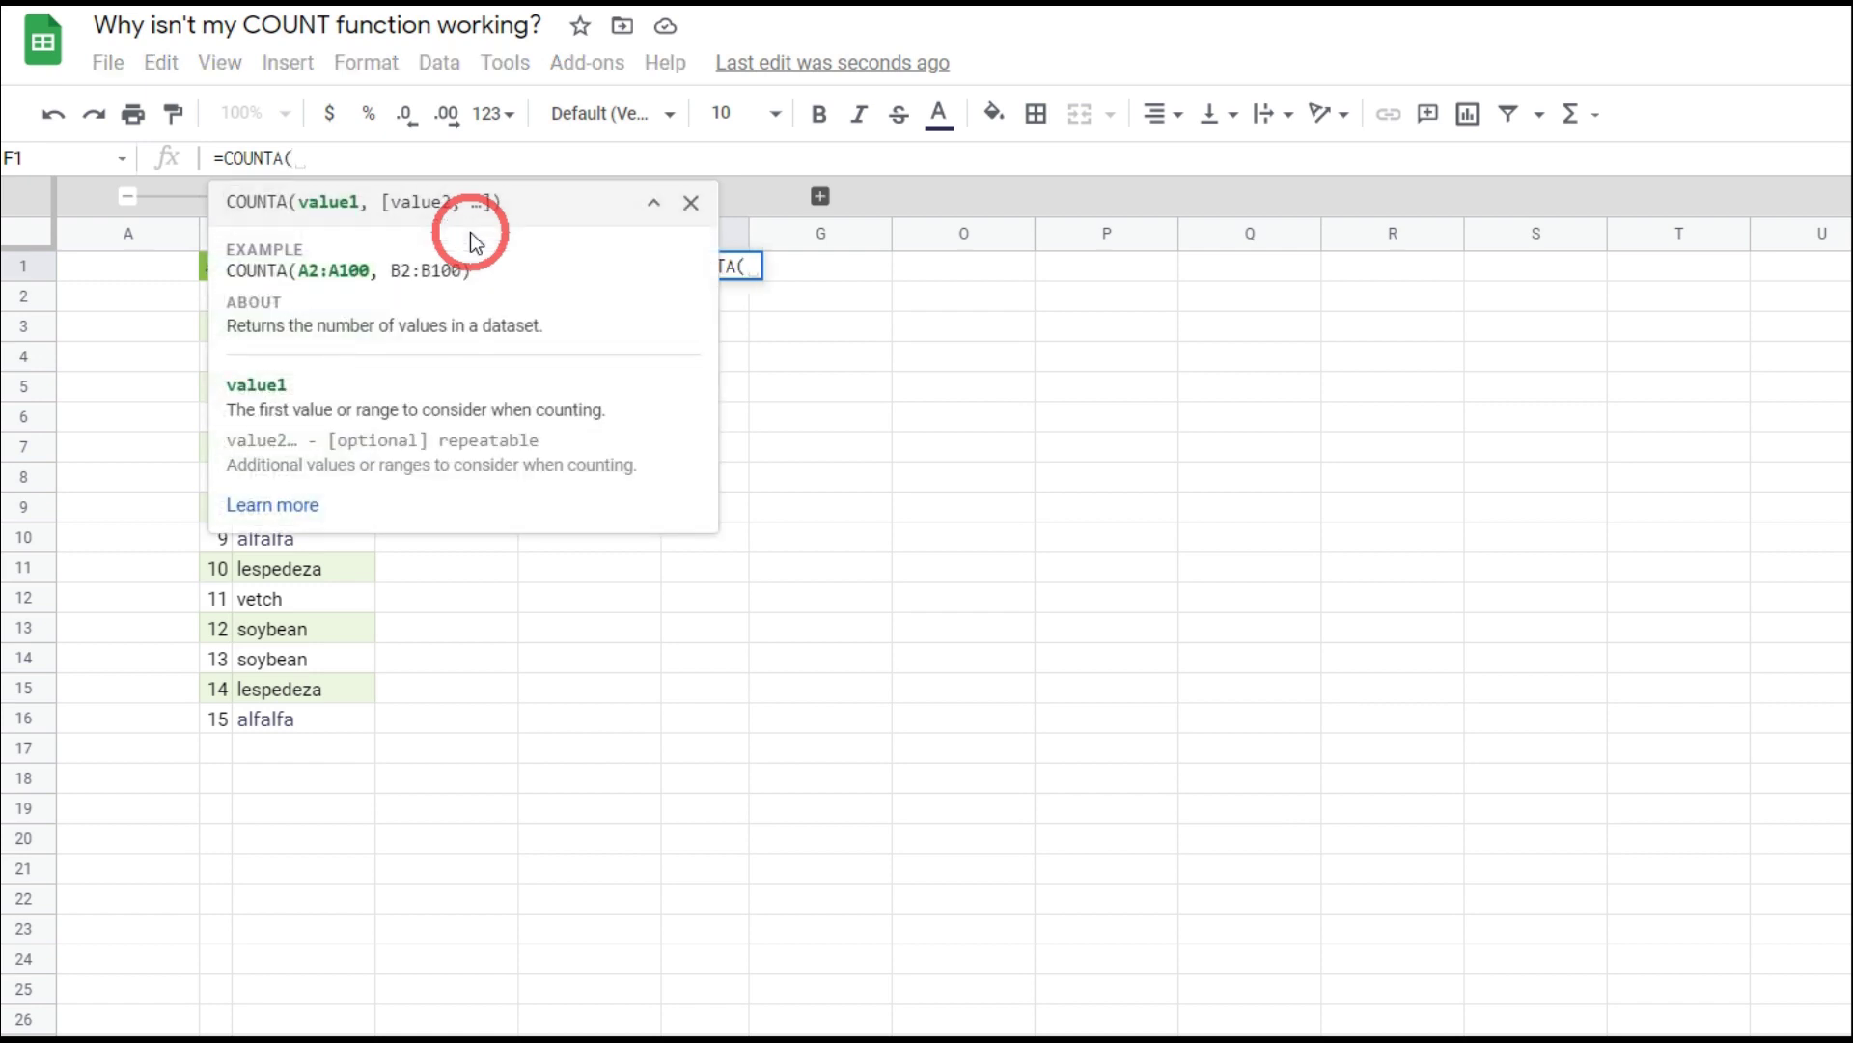
click(653, 201)
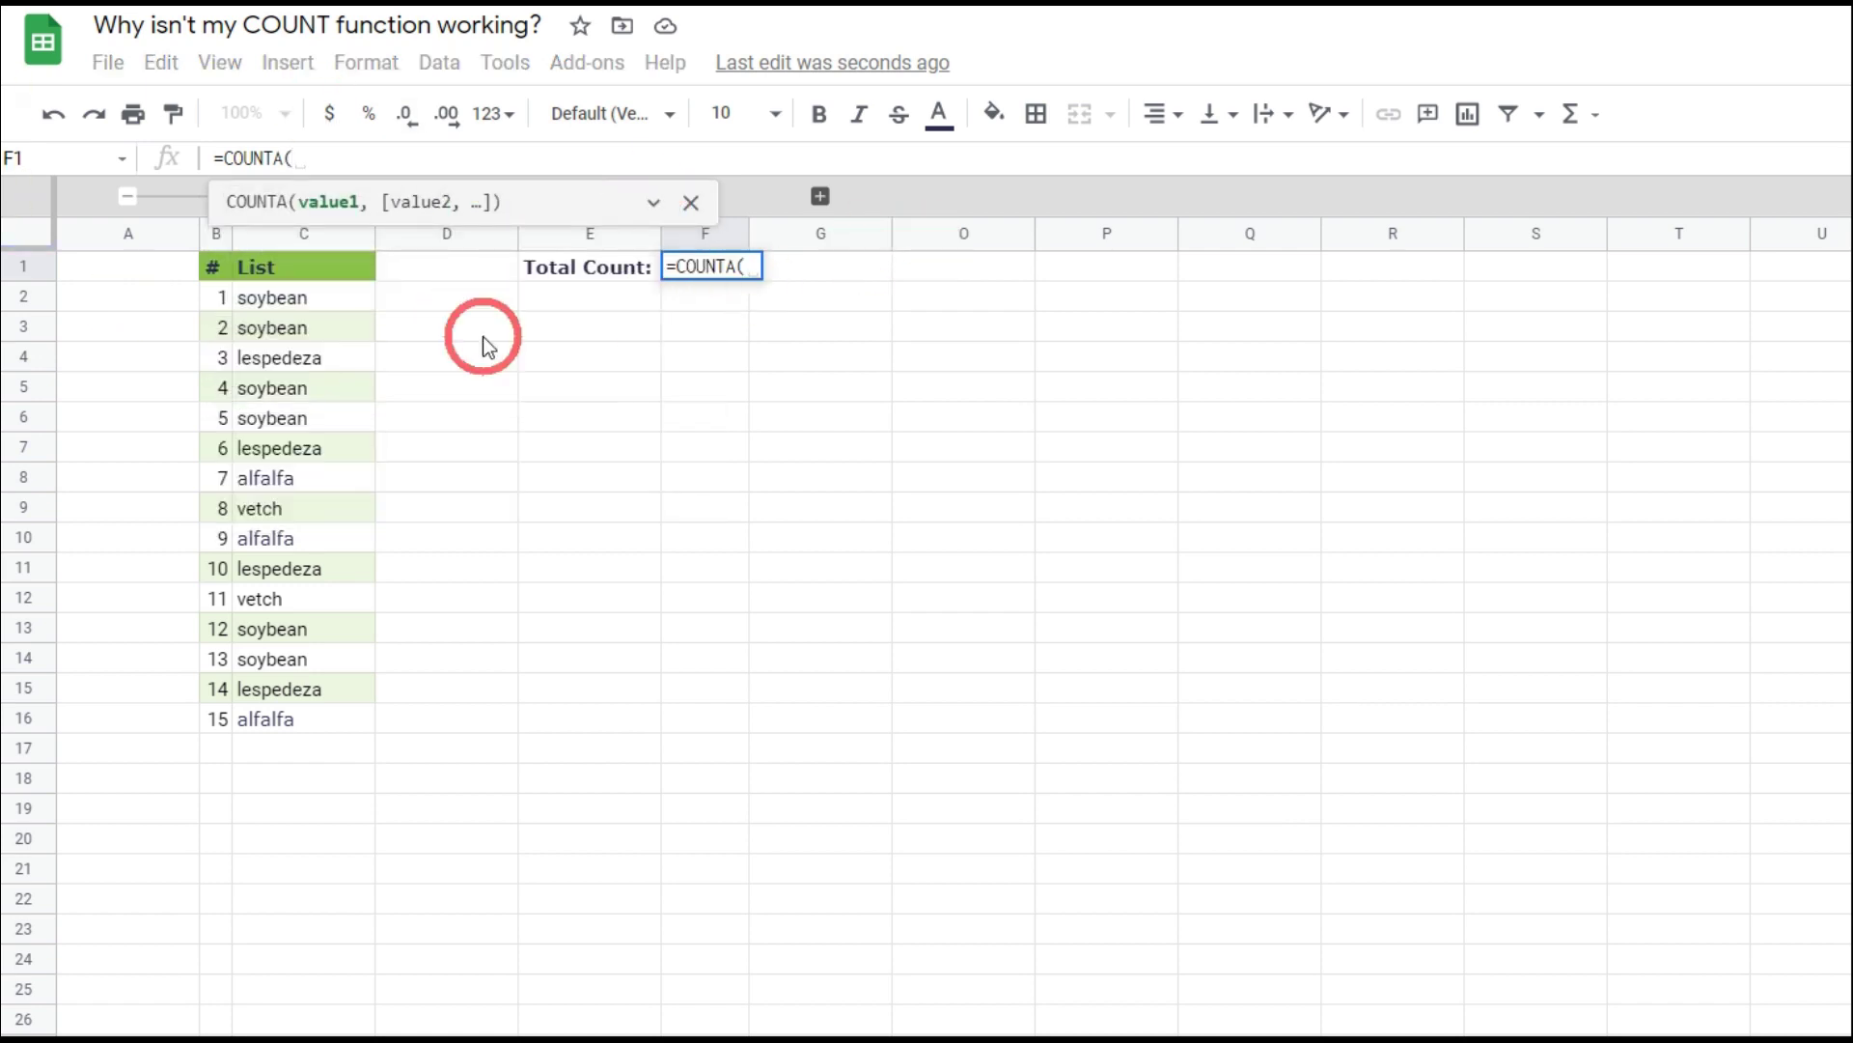
drag(314, 302, 315, 448)
key(BackSpace)
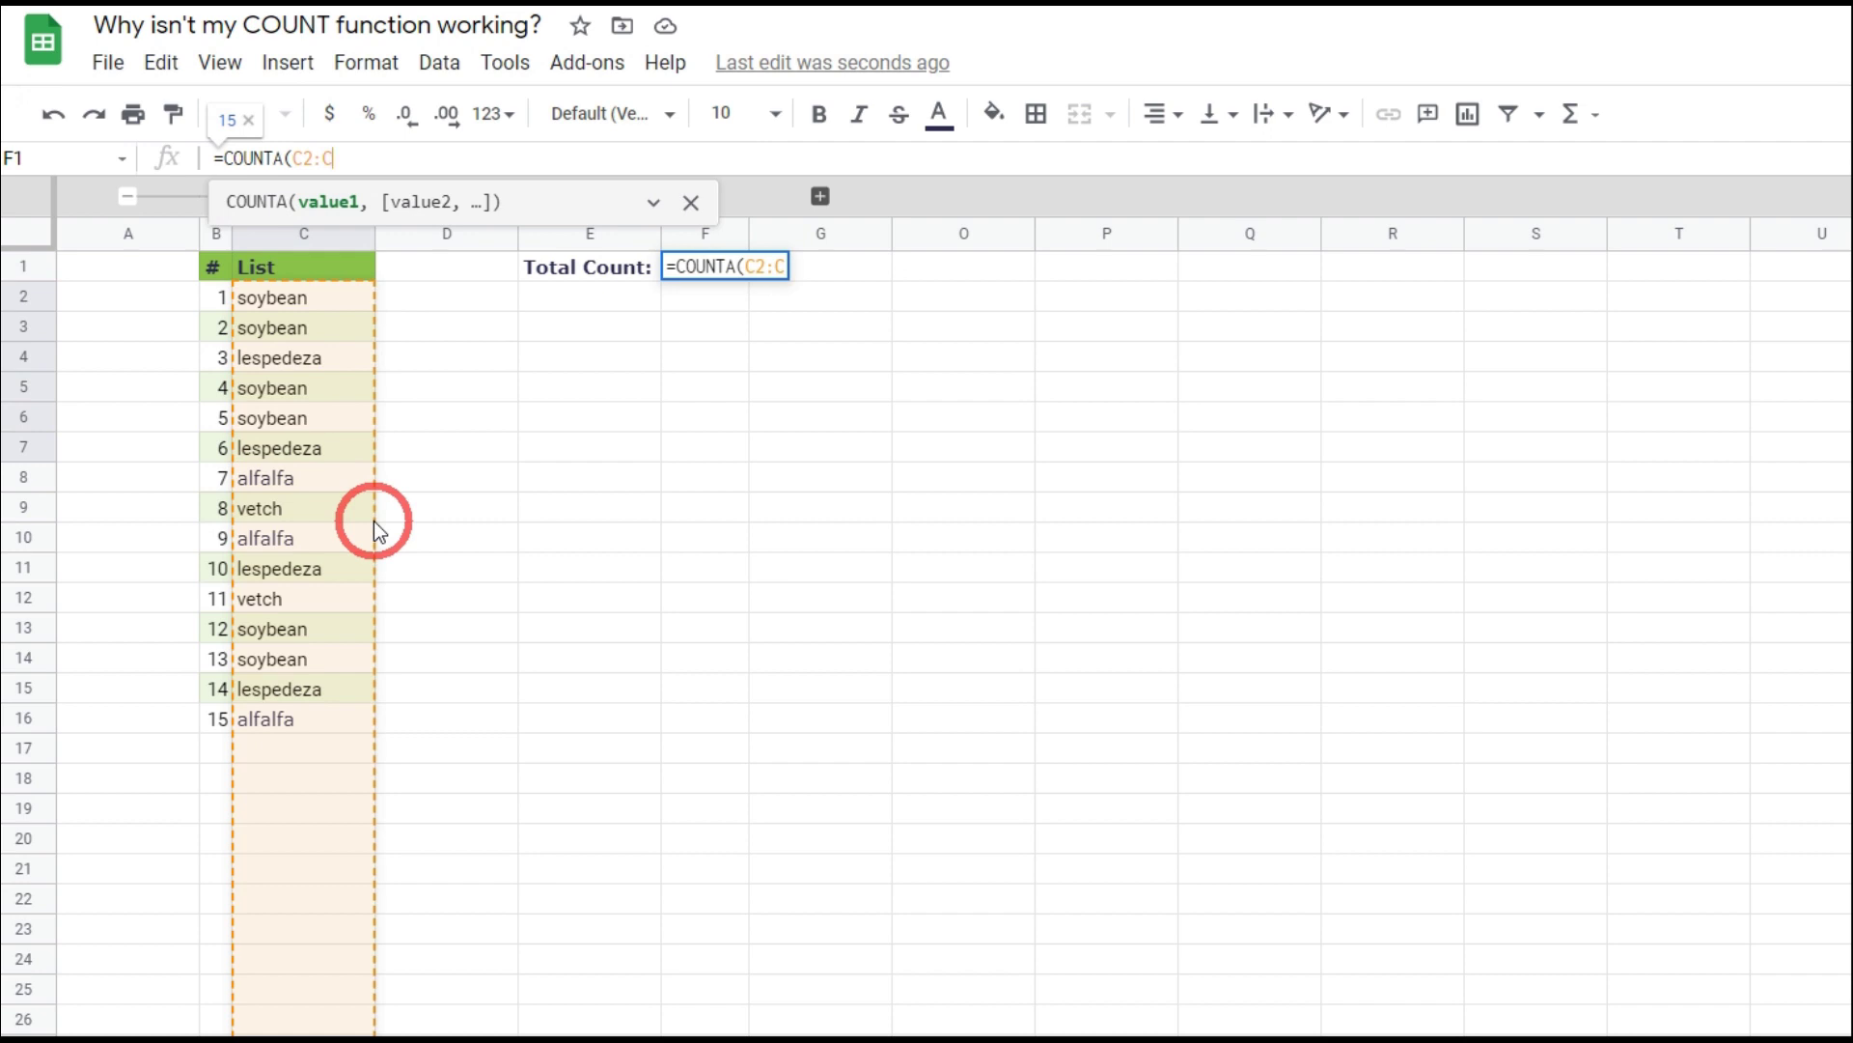
text())
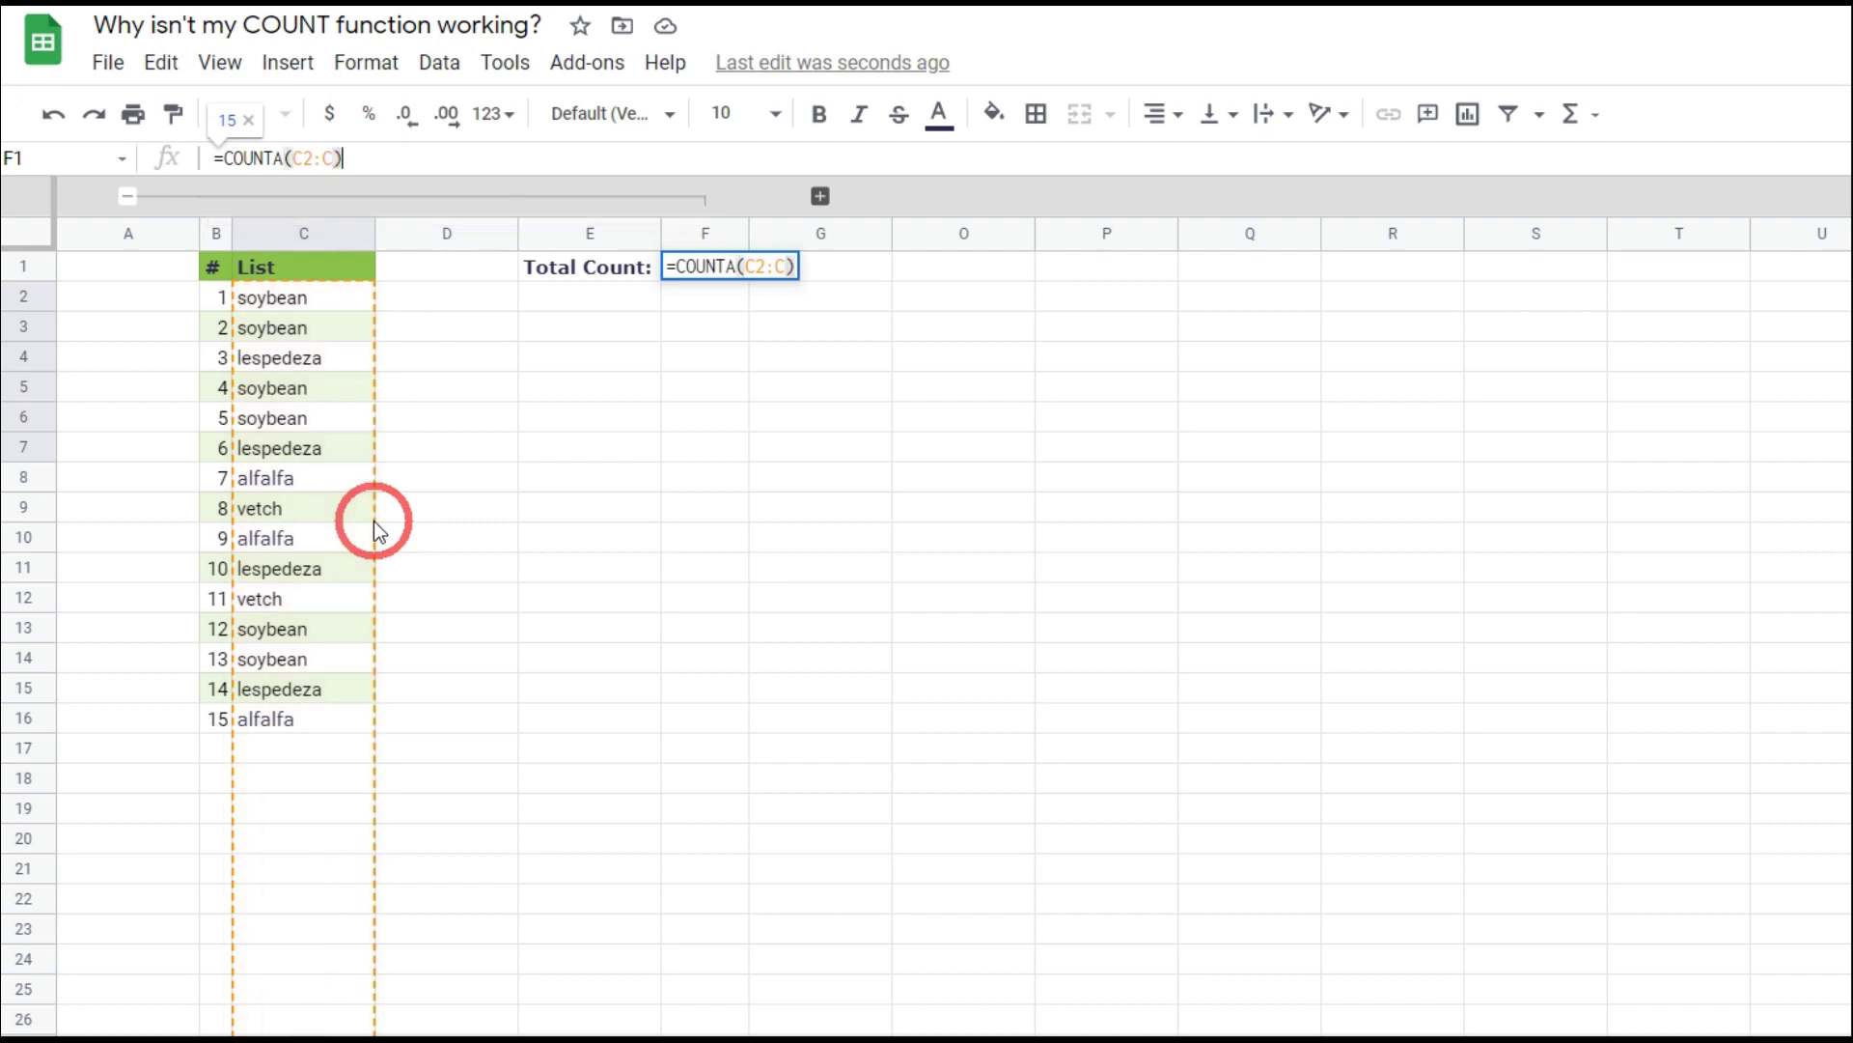
key(Return)
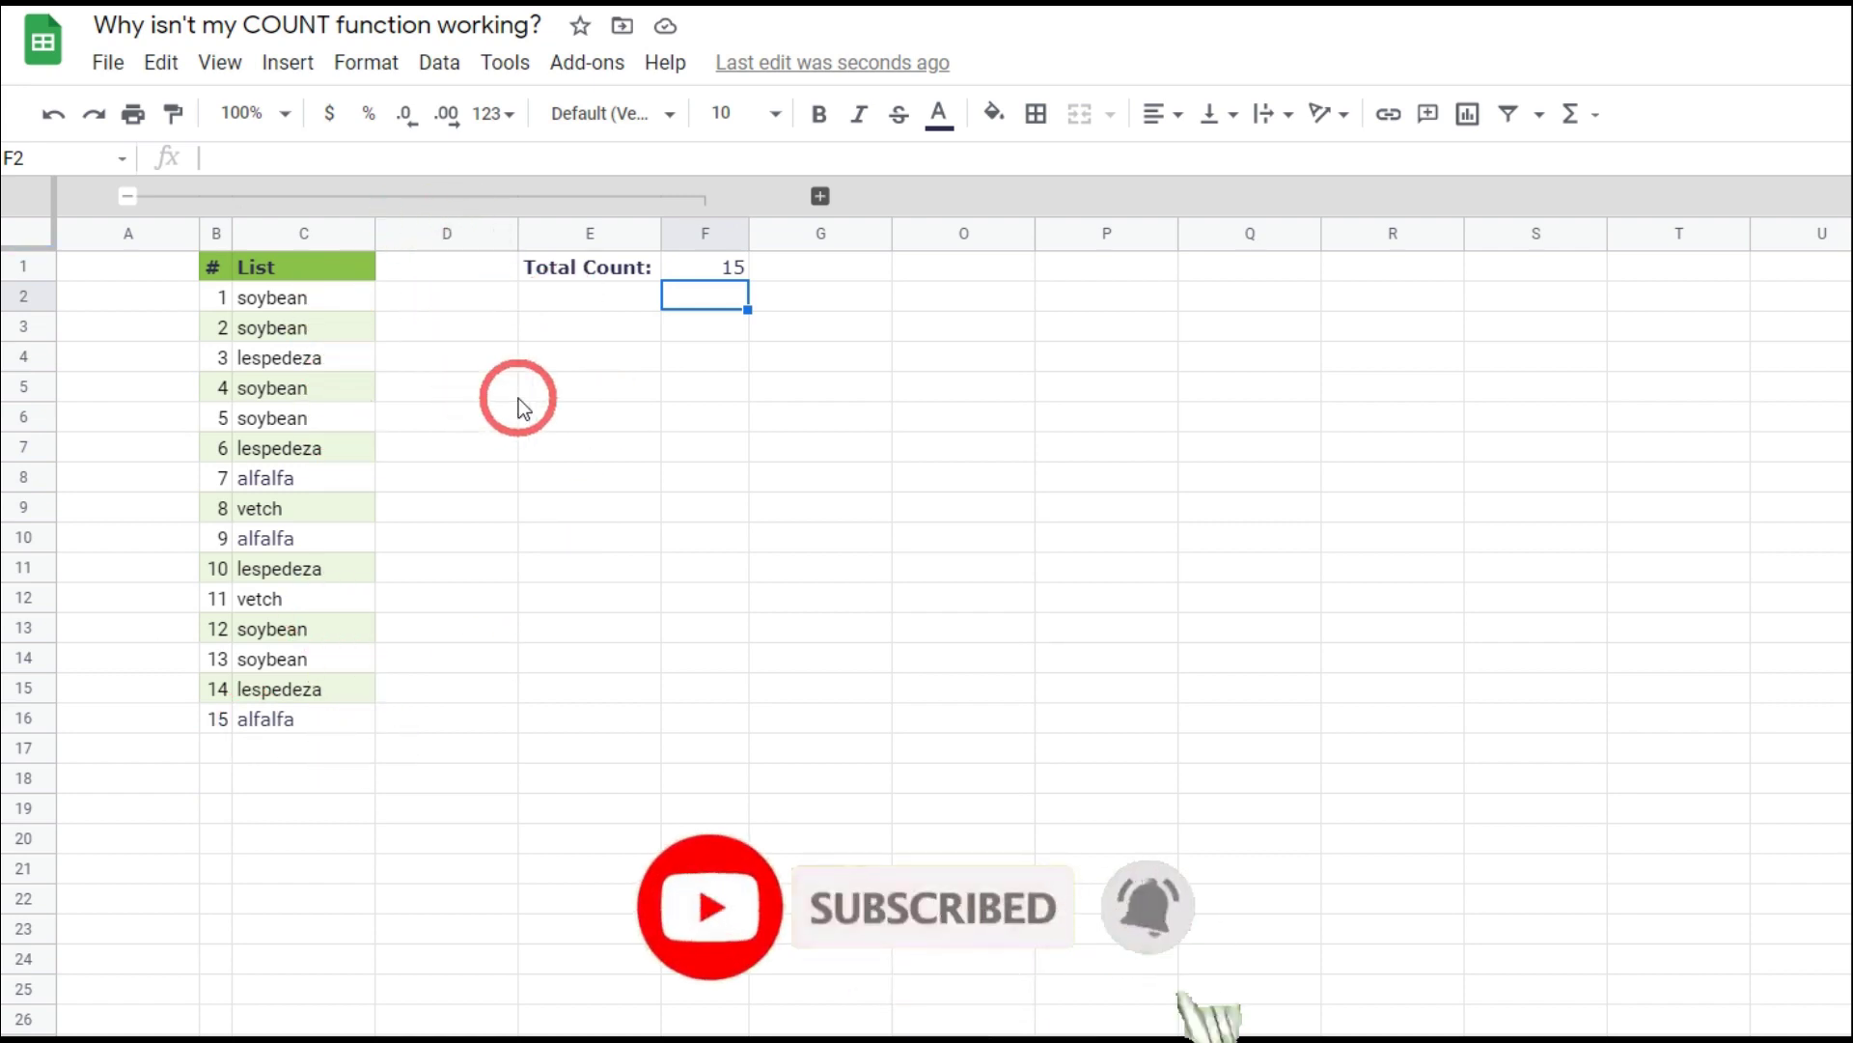
Collapse the column group holding the crop list and expand the column group holding the names table.
click(128, 198)
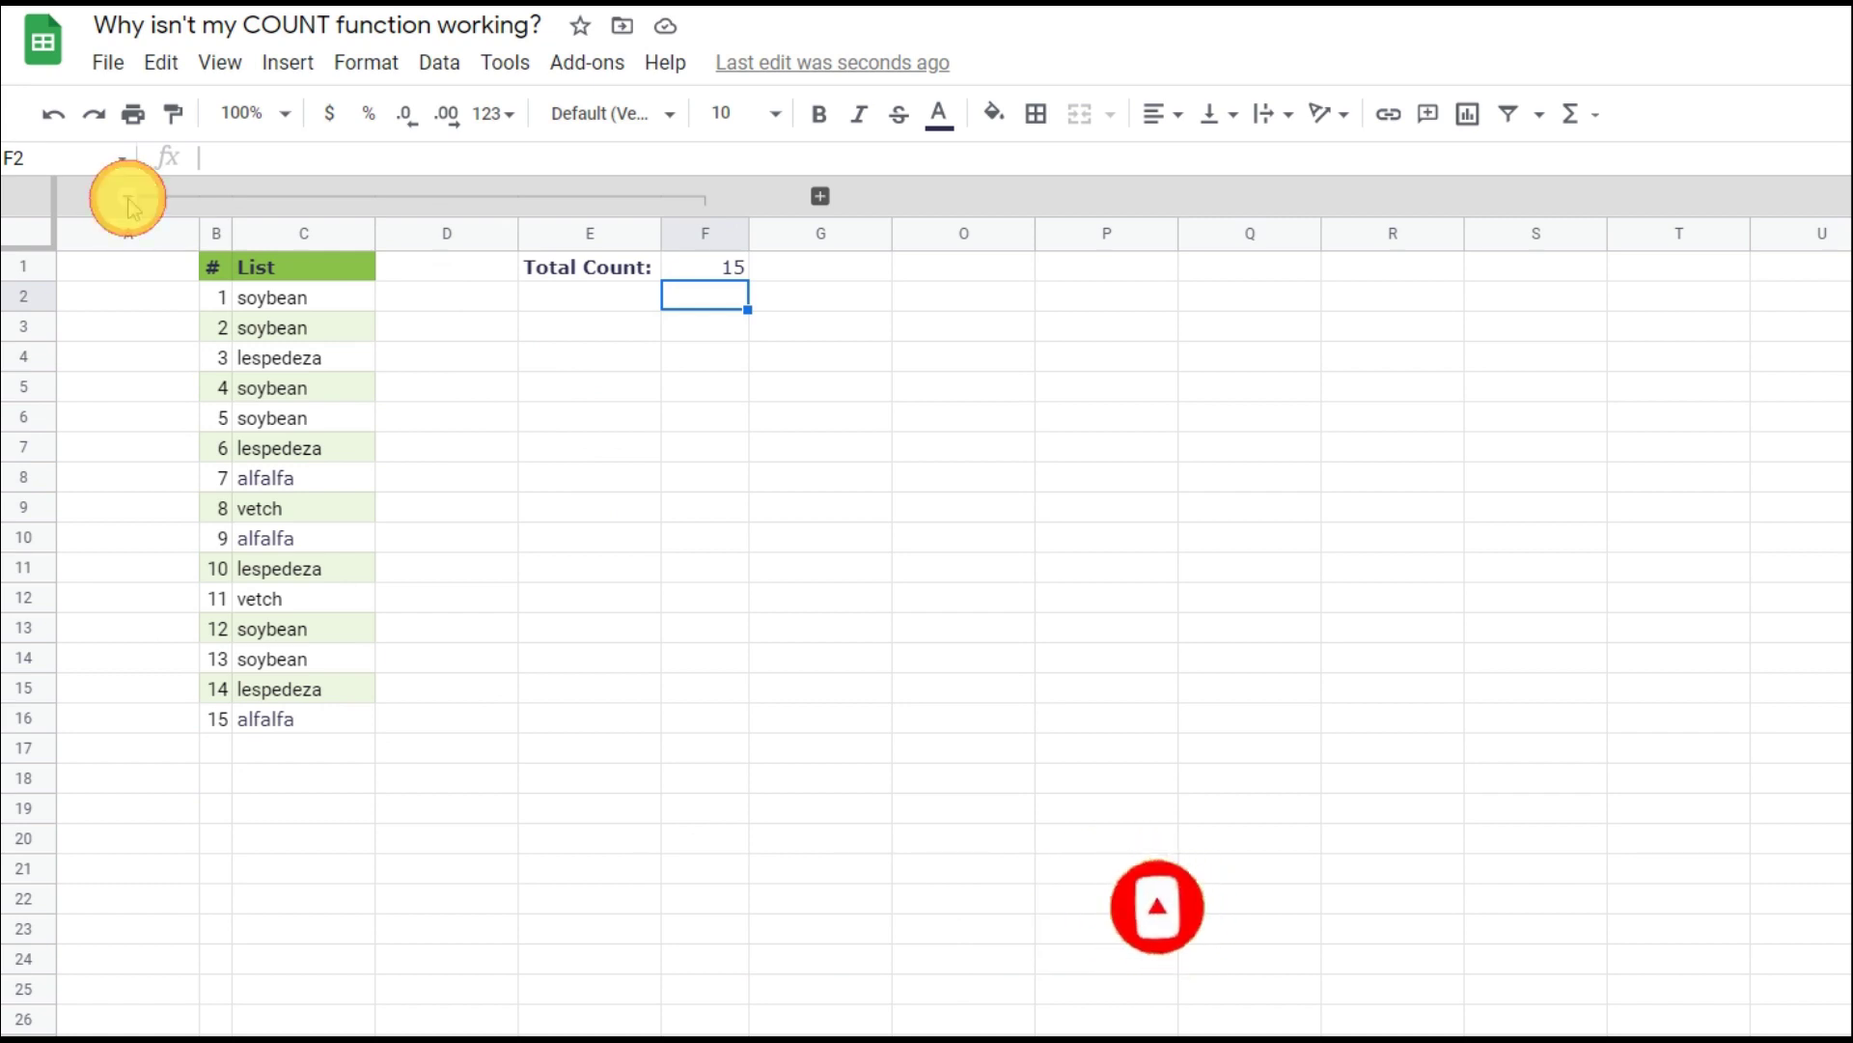
click(271, 197)
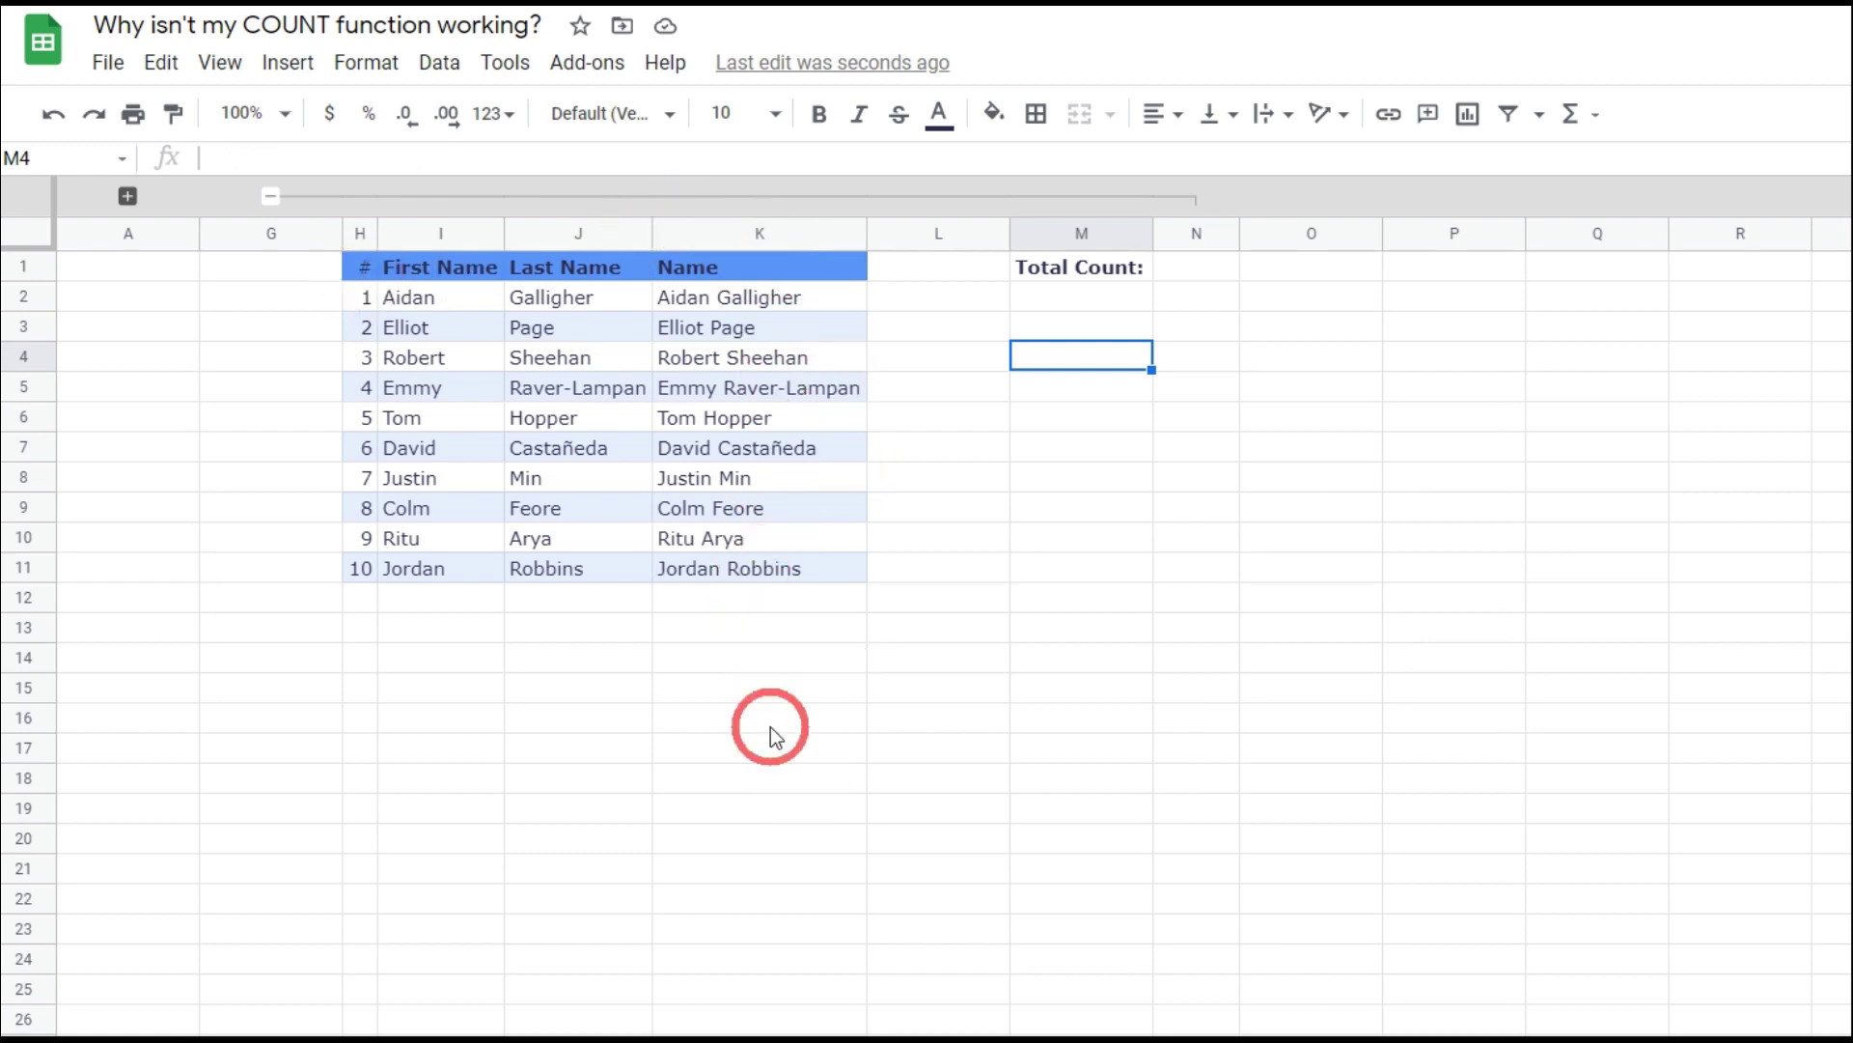
Enter =COUNTA(K2:K) in cell N1 to count the entries in the Name column.
click(1210, 266)
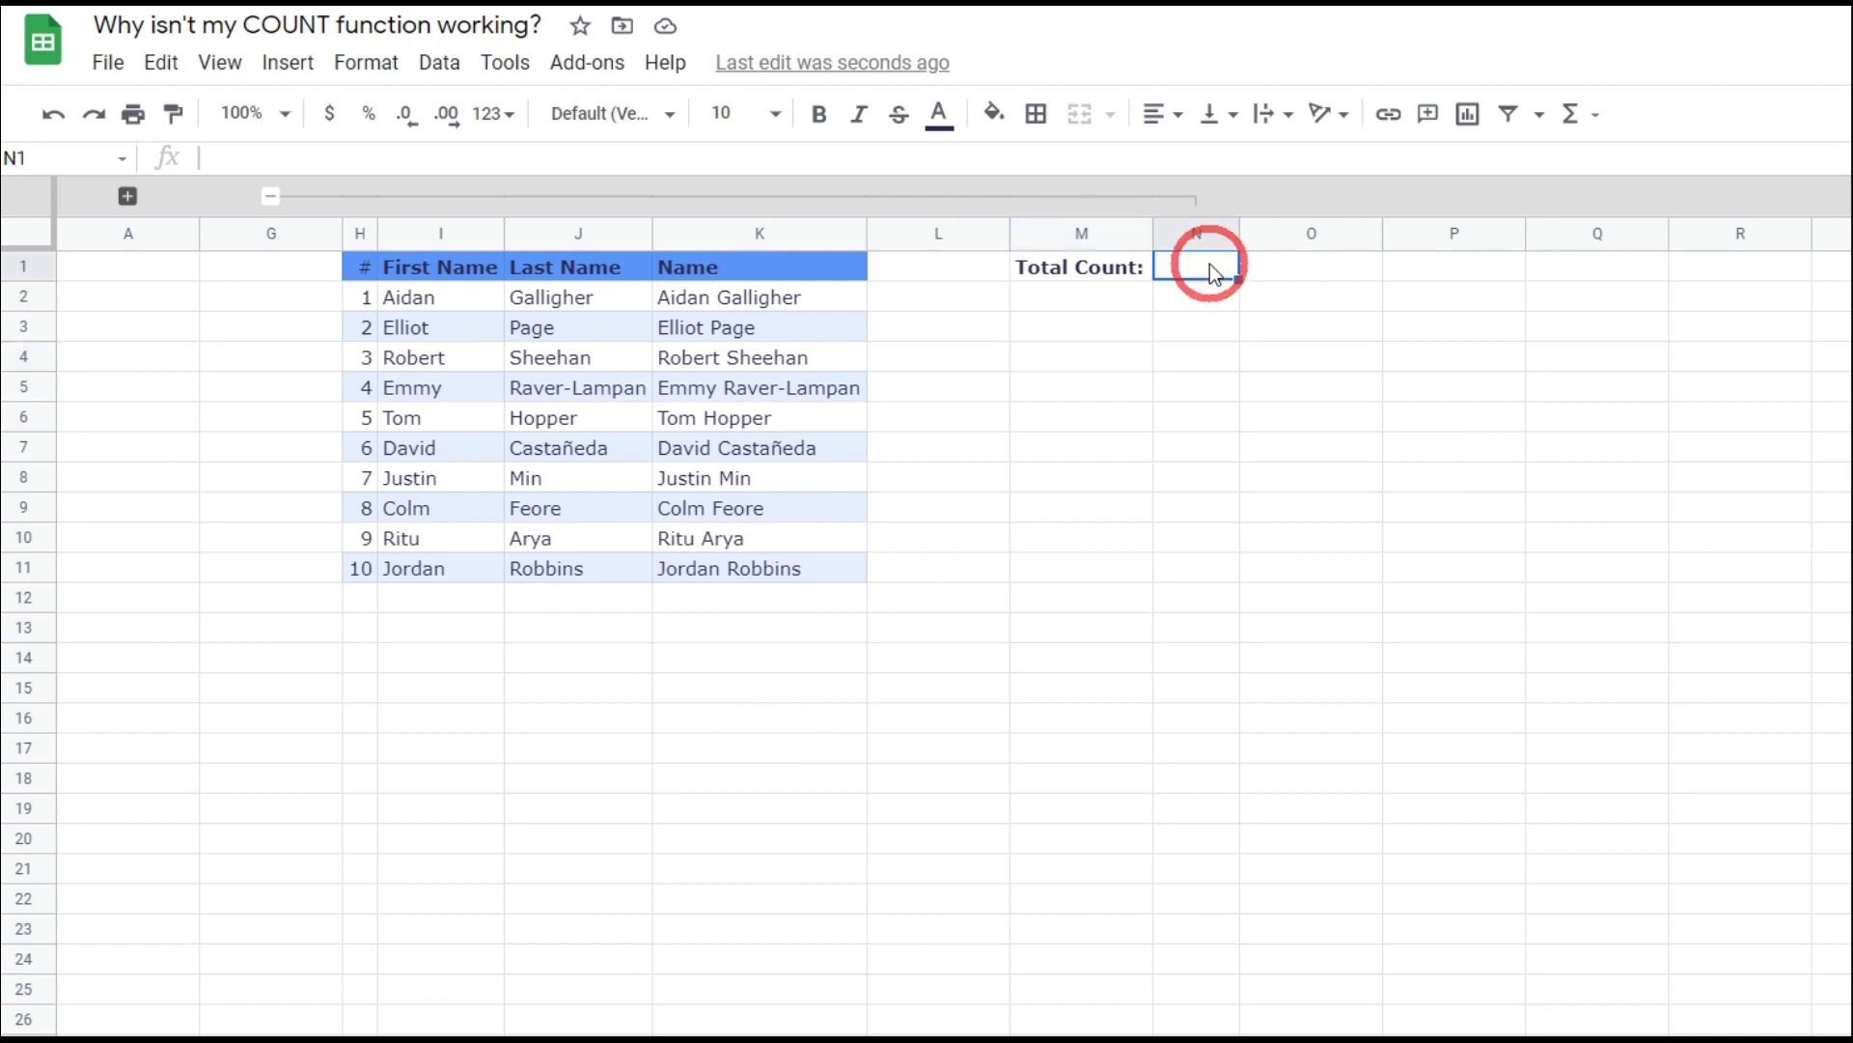
text(=COUNTA)
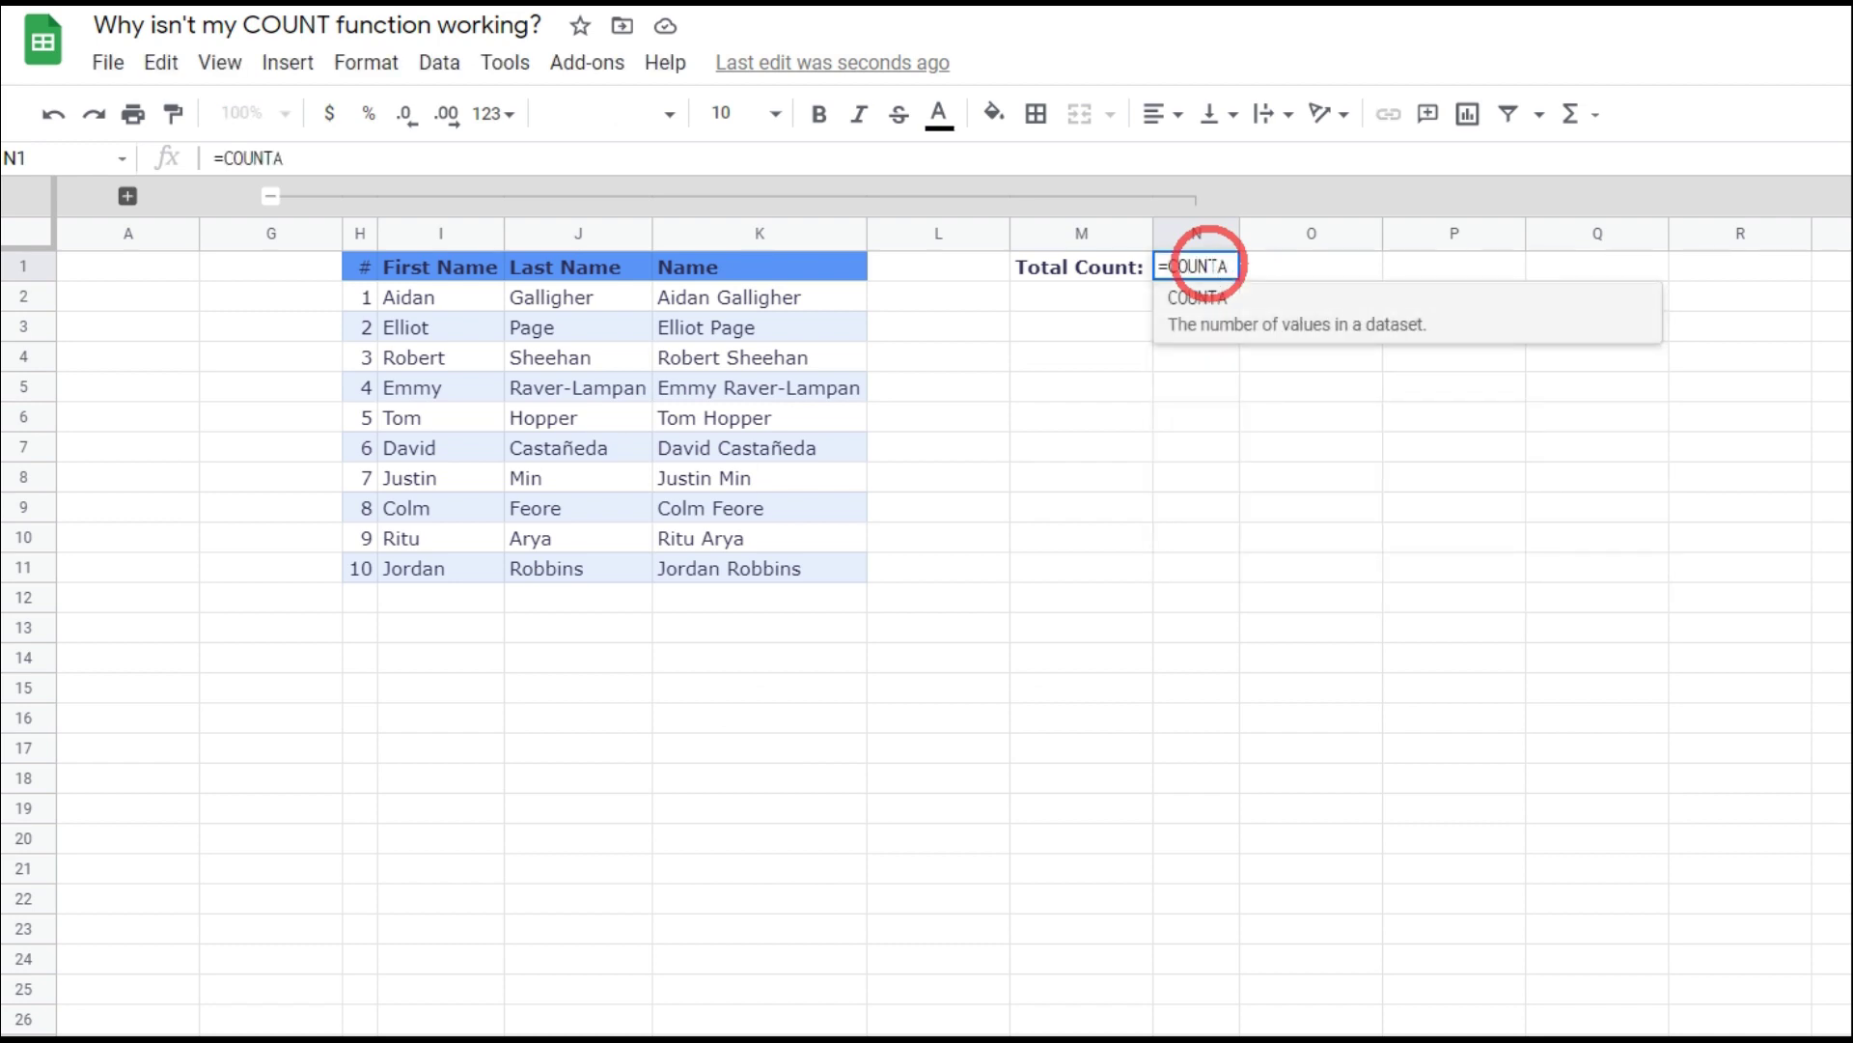
text(()
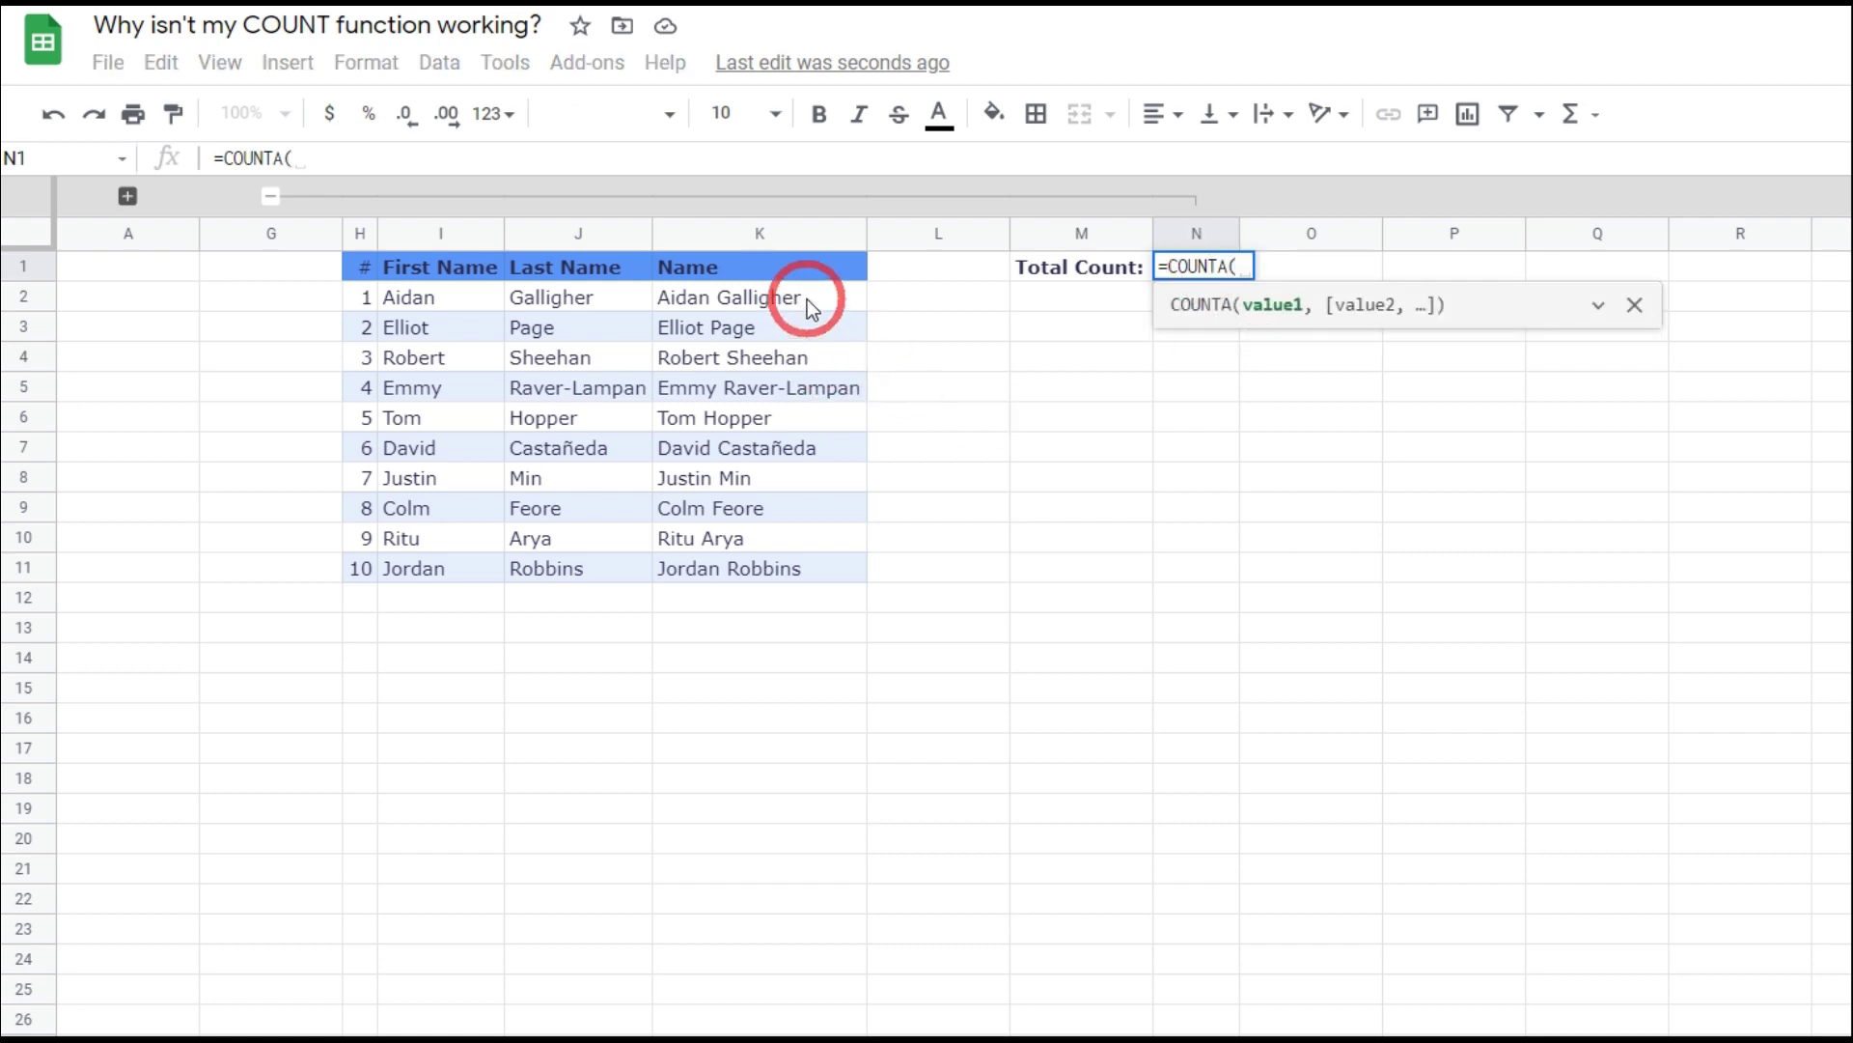
drag(807, 299, 809, 360)
key(BackSpace)
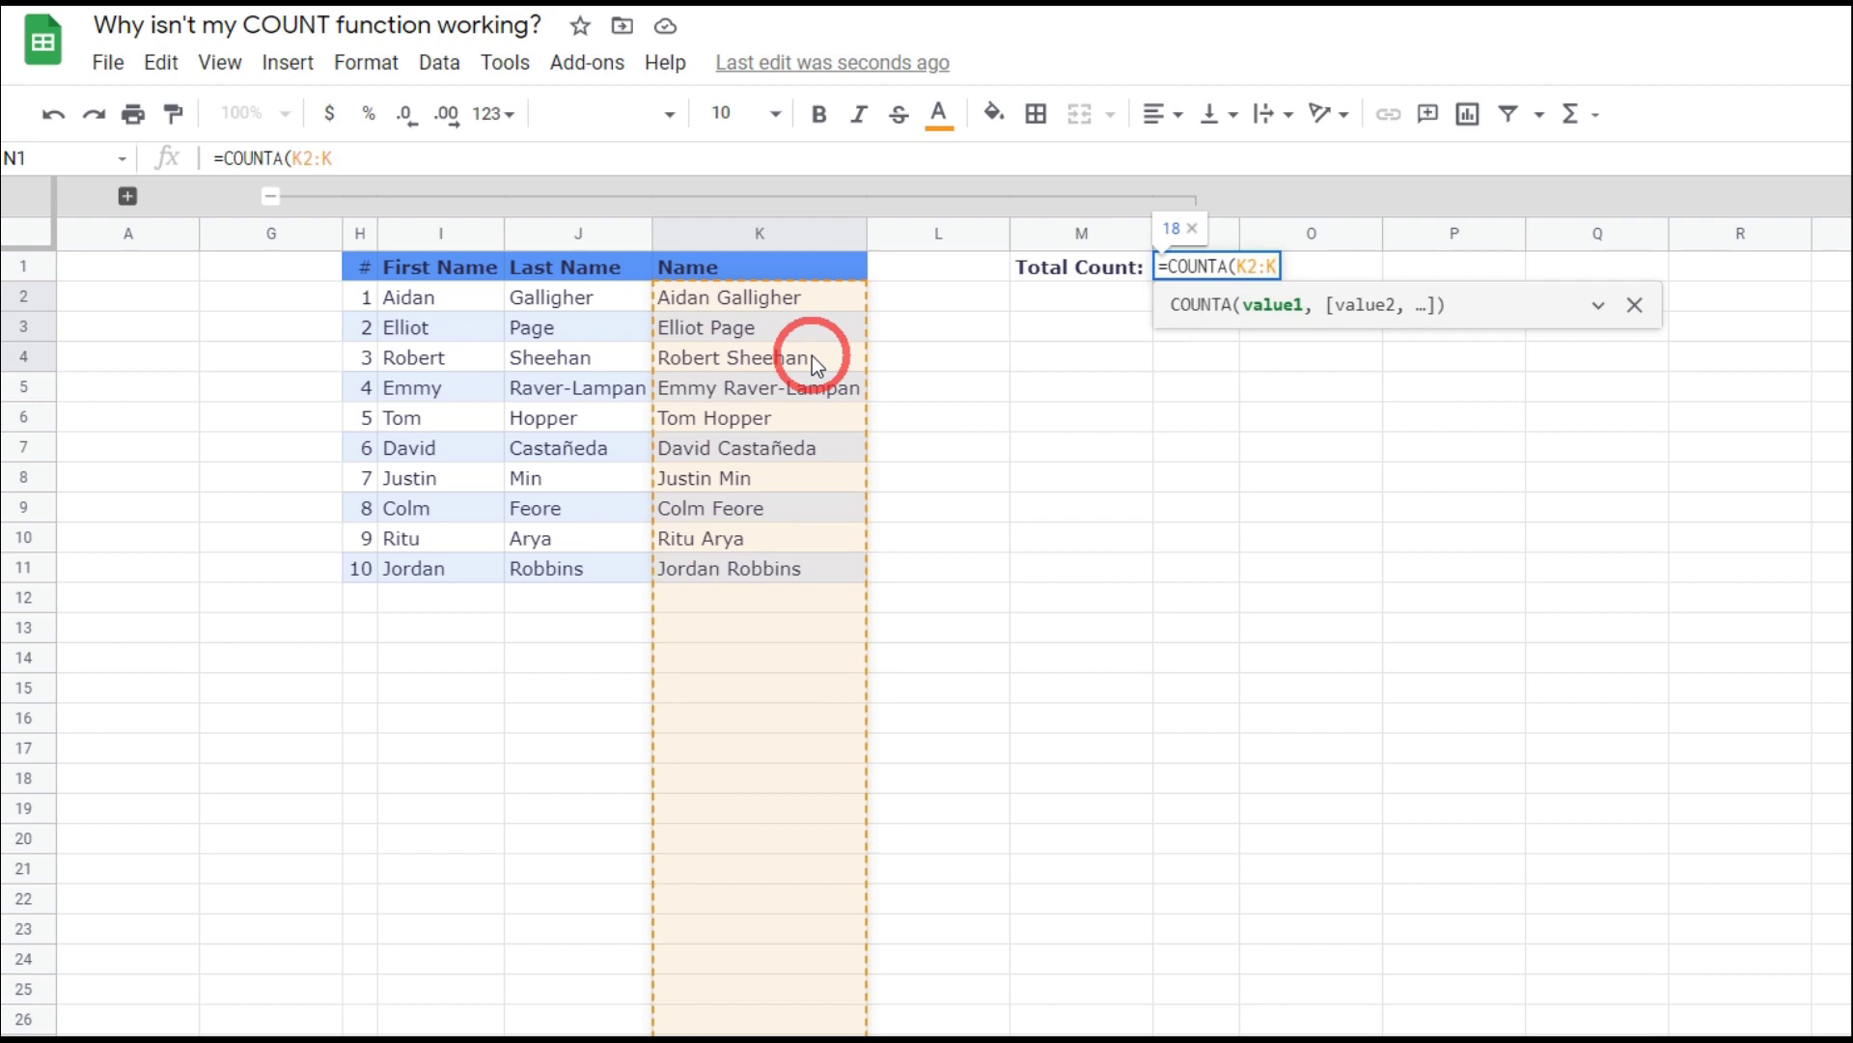
text())
key(Return)
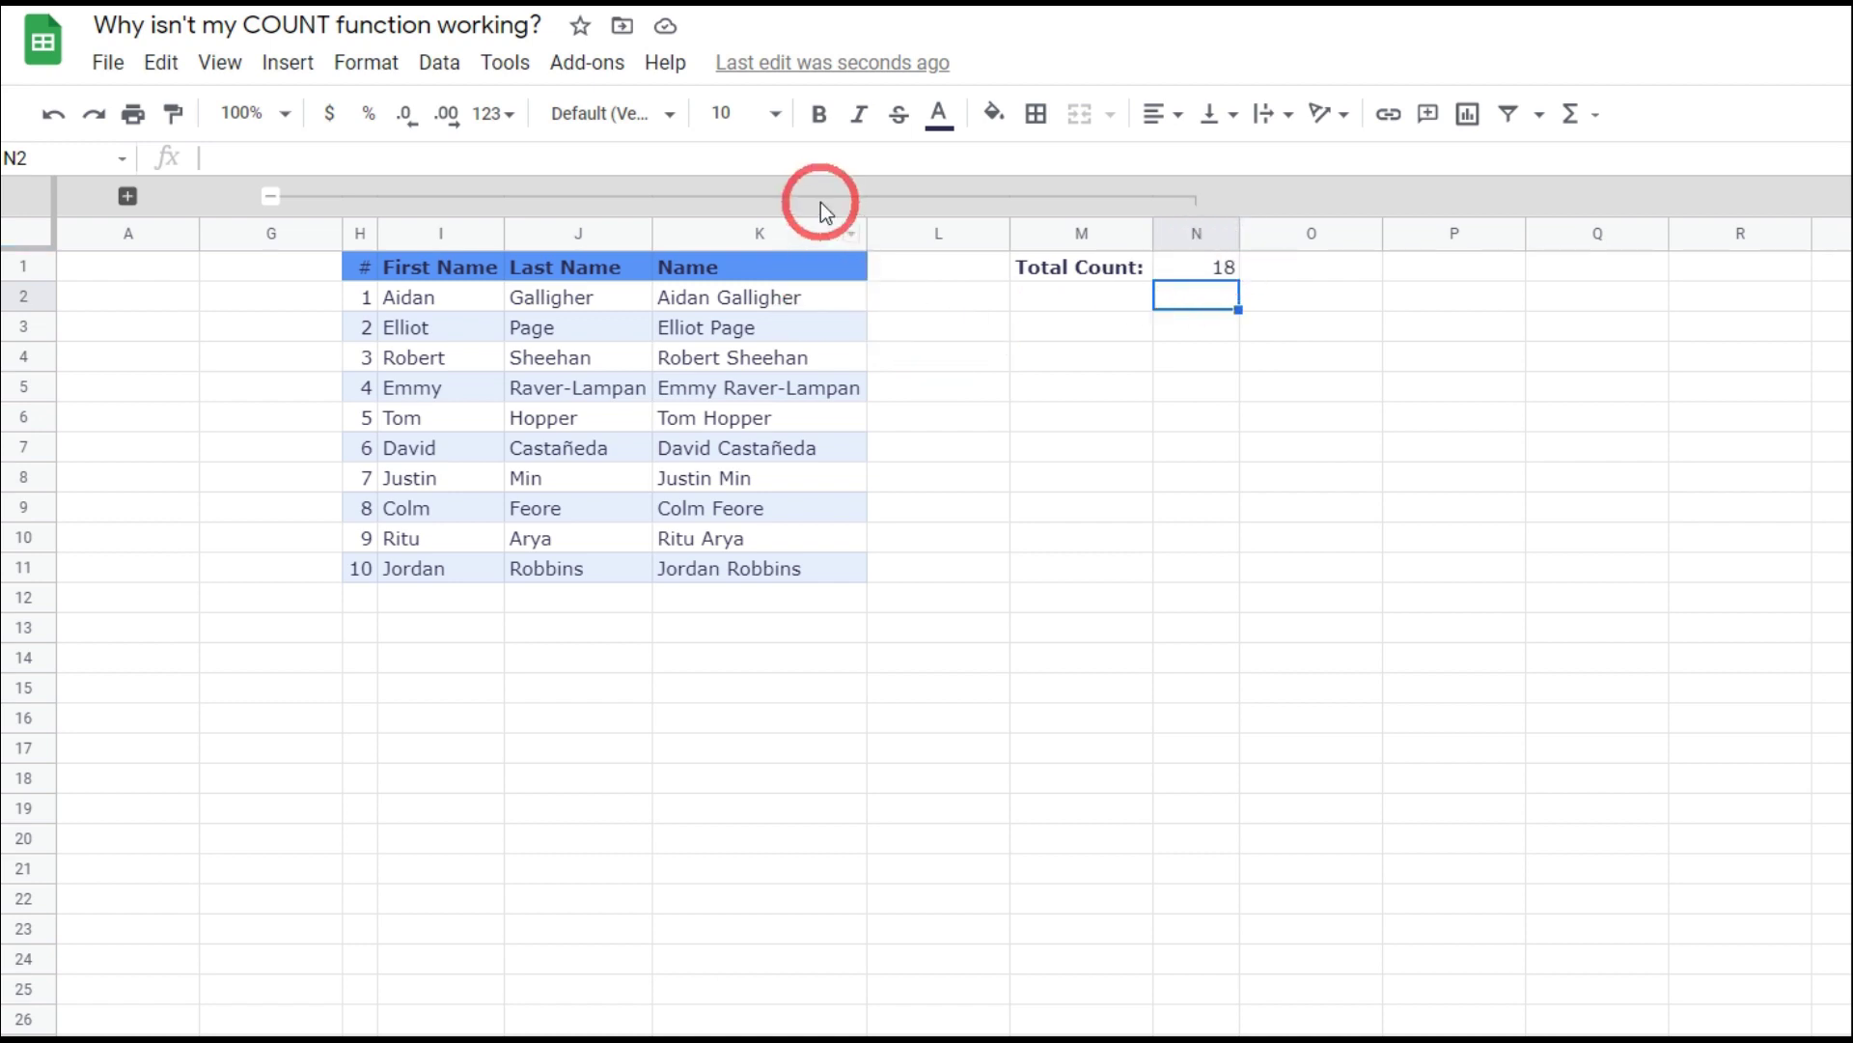
Inspect the Name column's formulas in K2 and K19, and check whether K20 contains one.
click(786, 295)
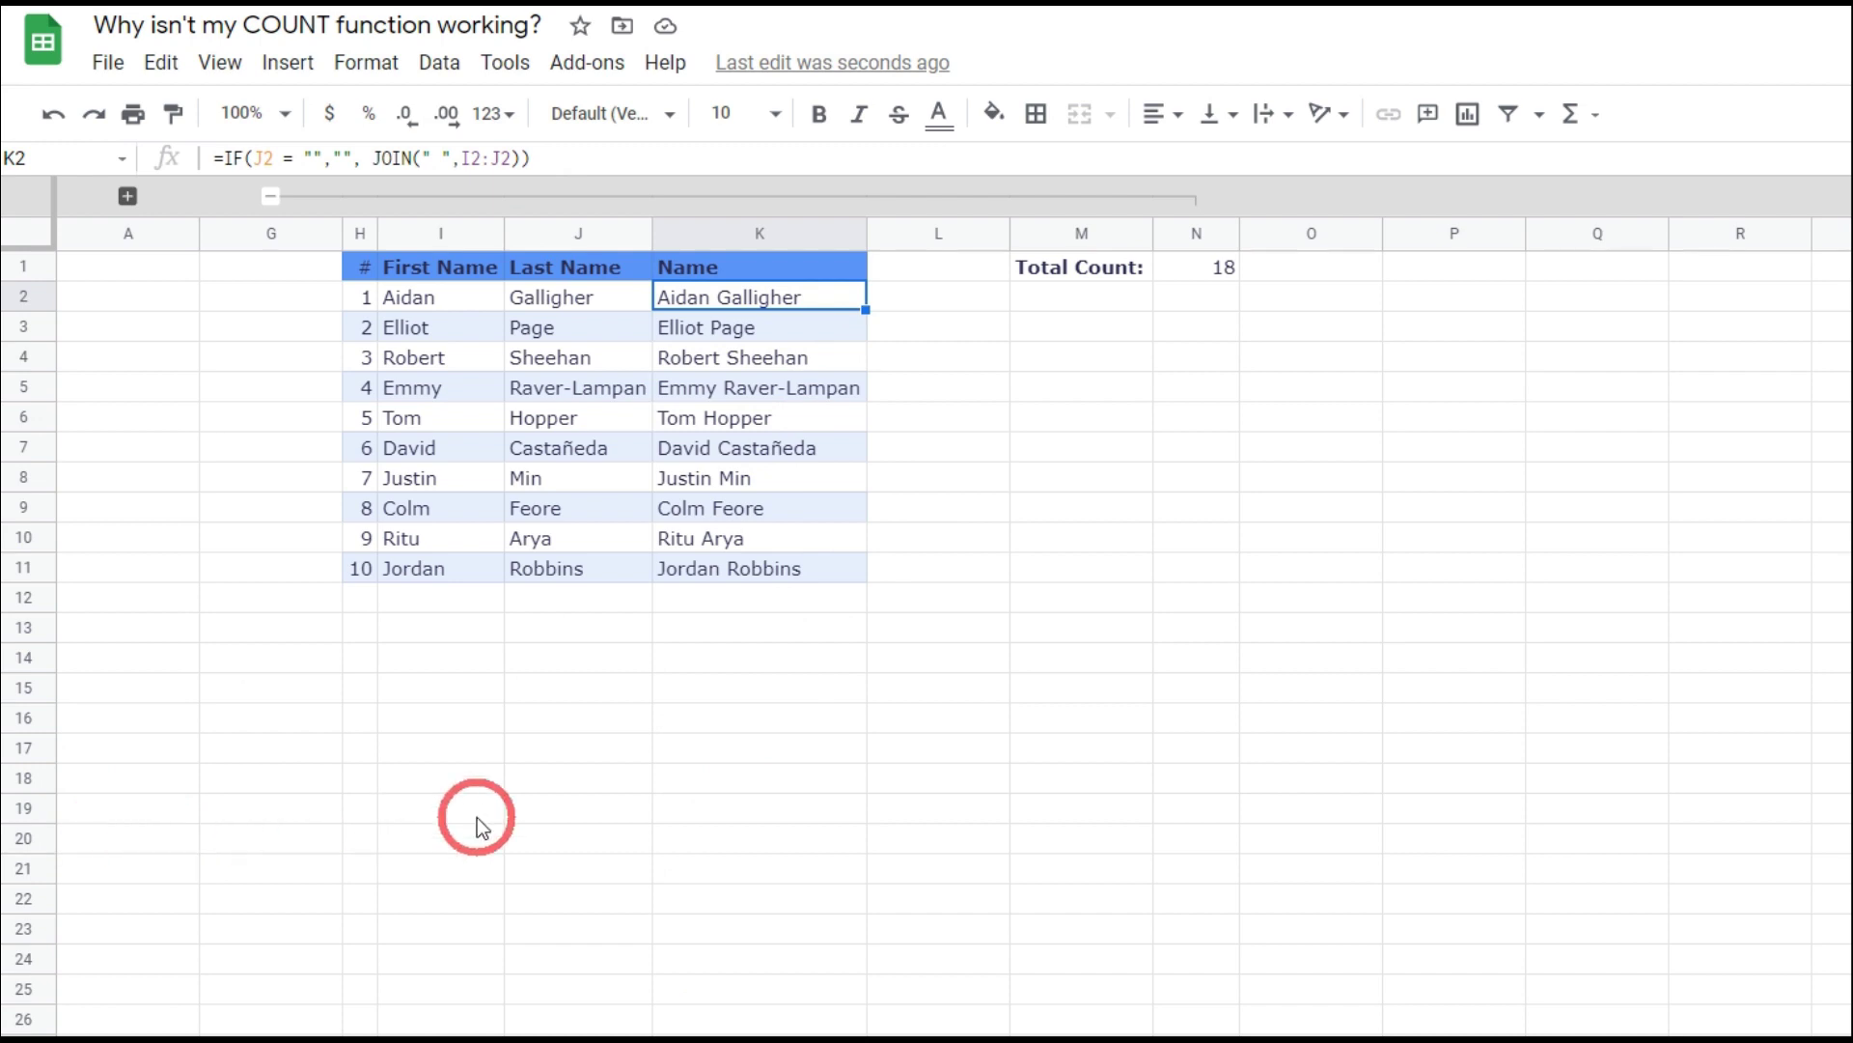
click(726, 816)
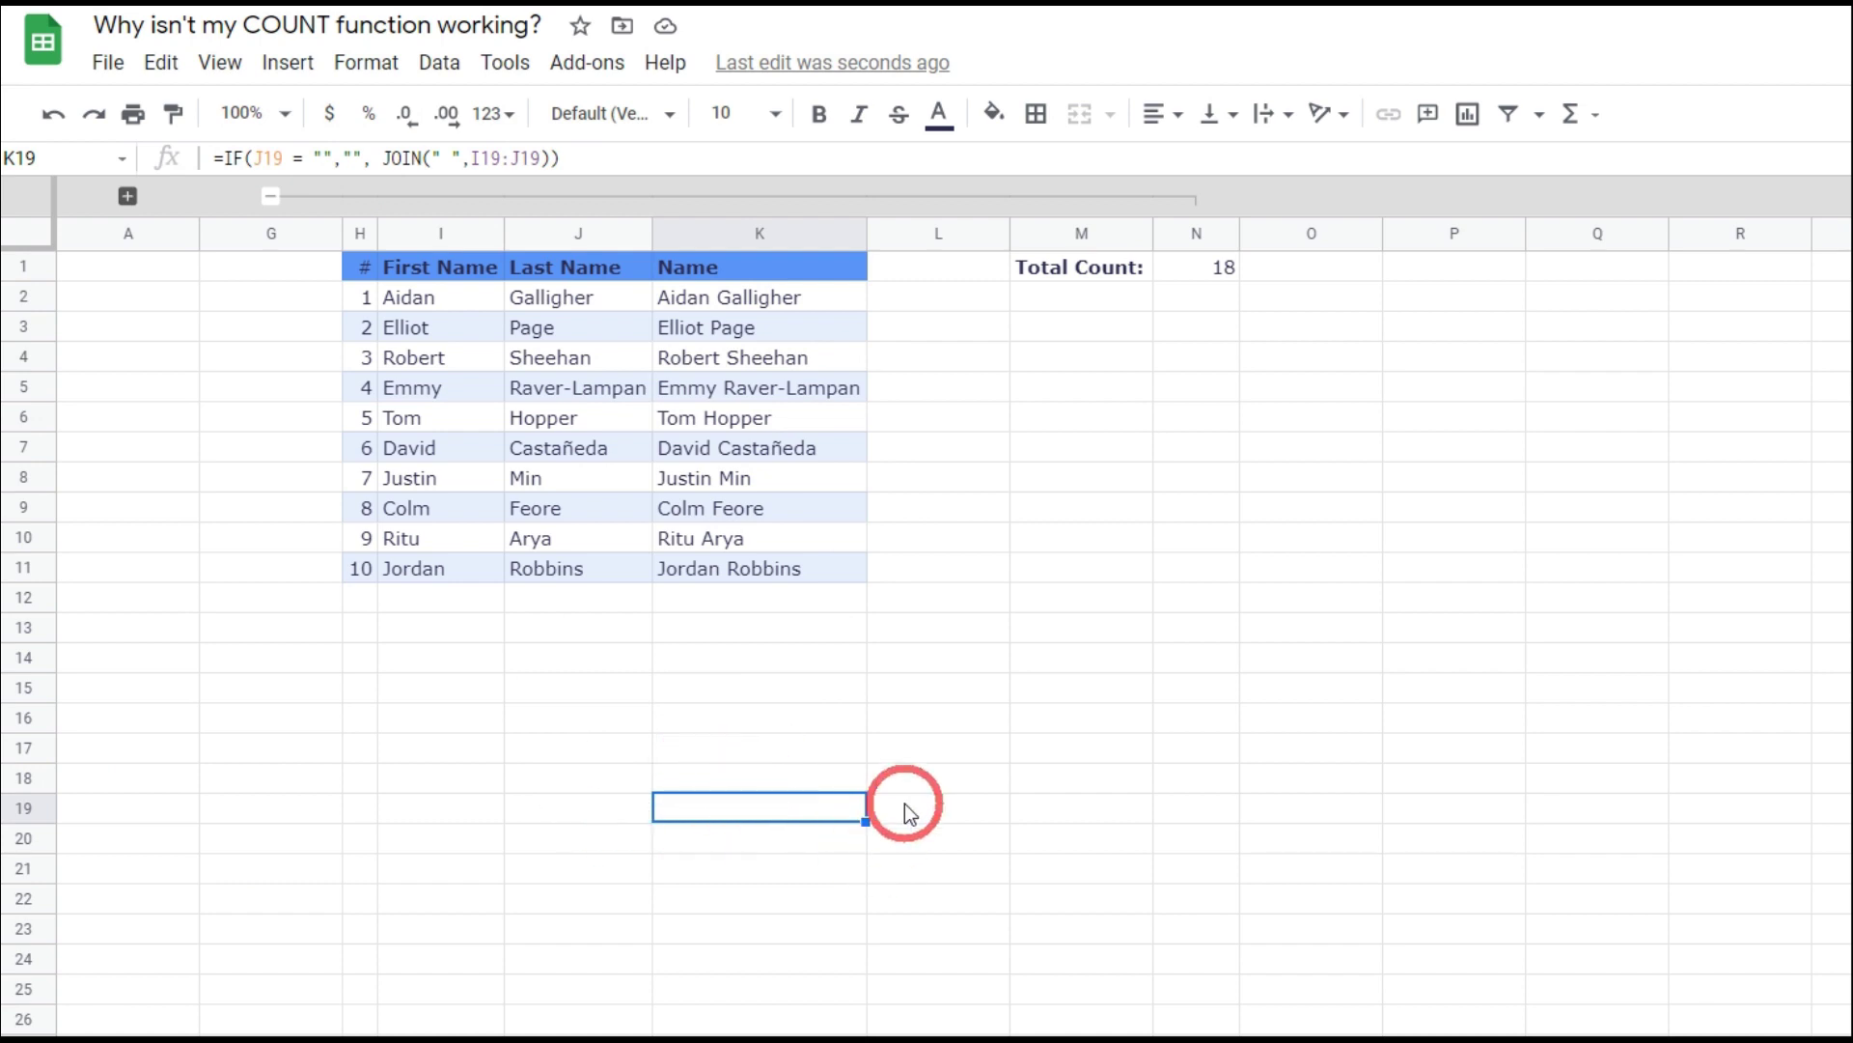
key(Down)
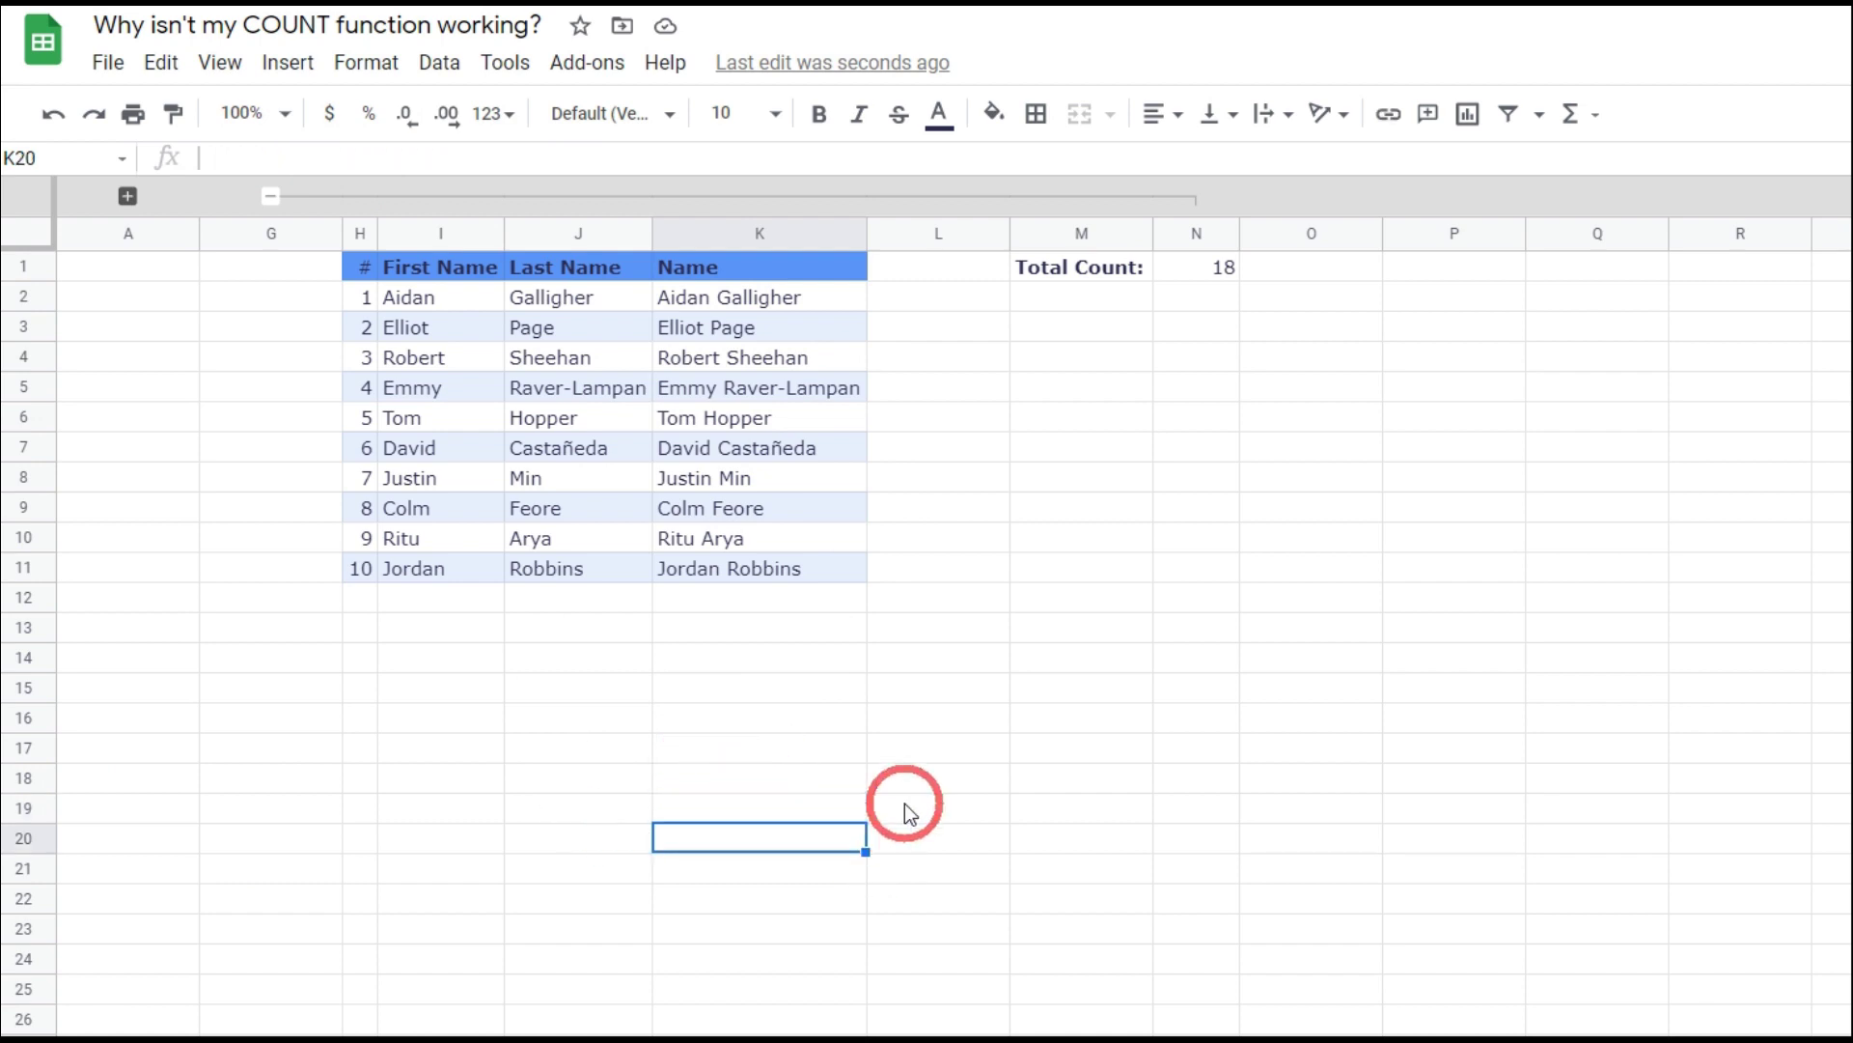
key(Up)
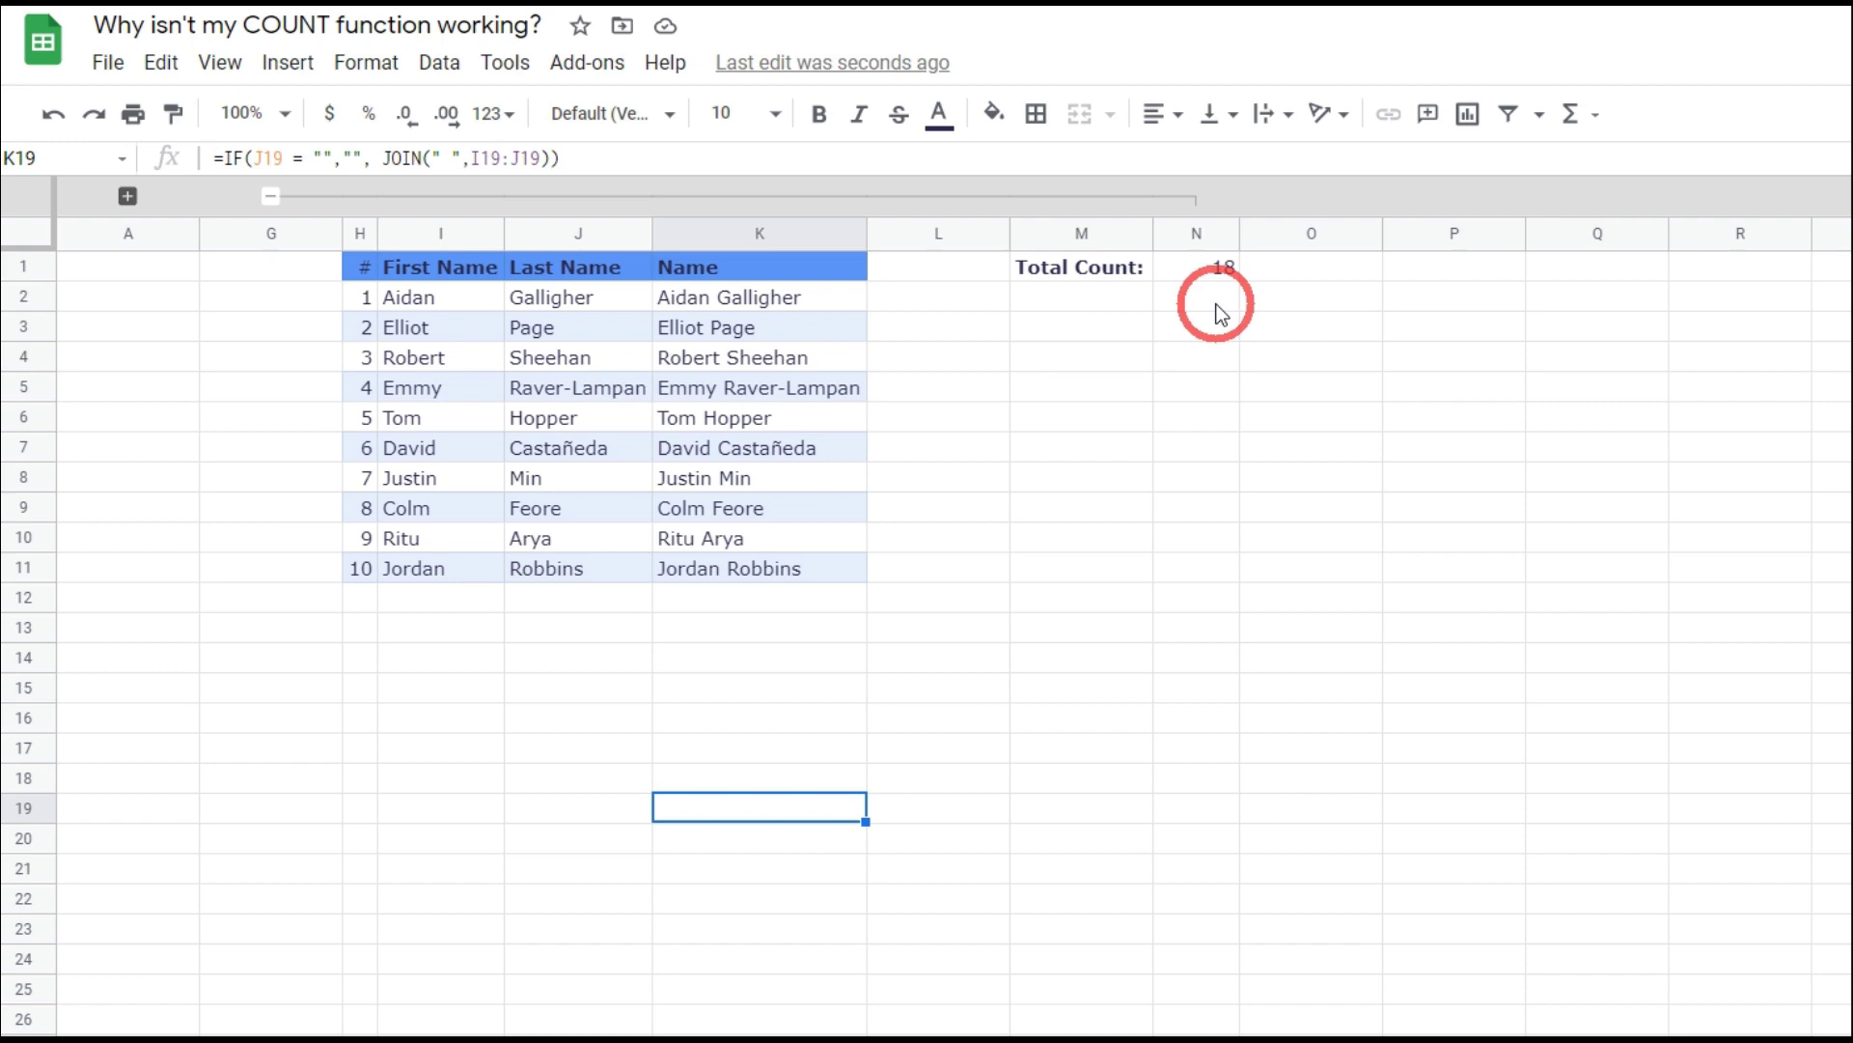
Clear the total count formula from cell N1 and check the Name column's formulas in K12 and K11.
click(1220, 271)
key(Delete)
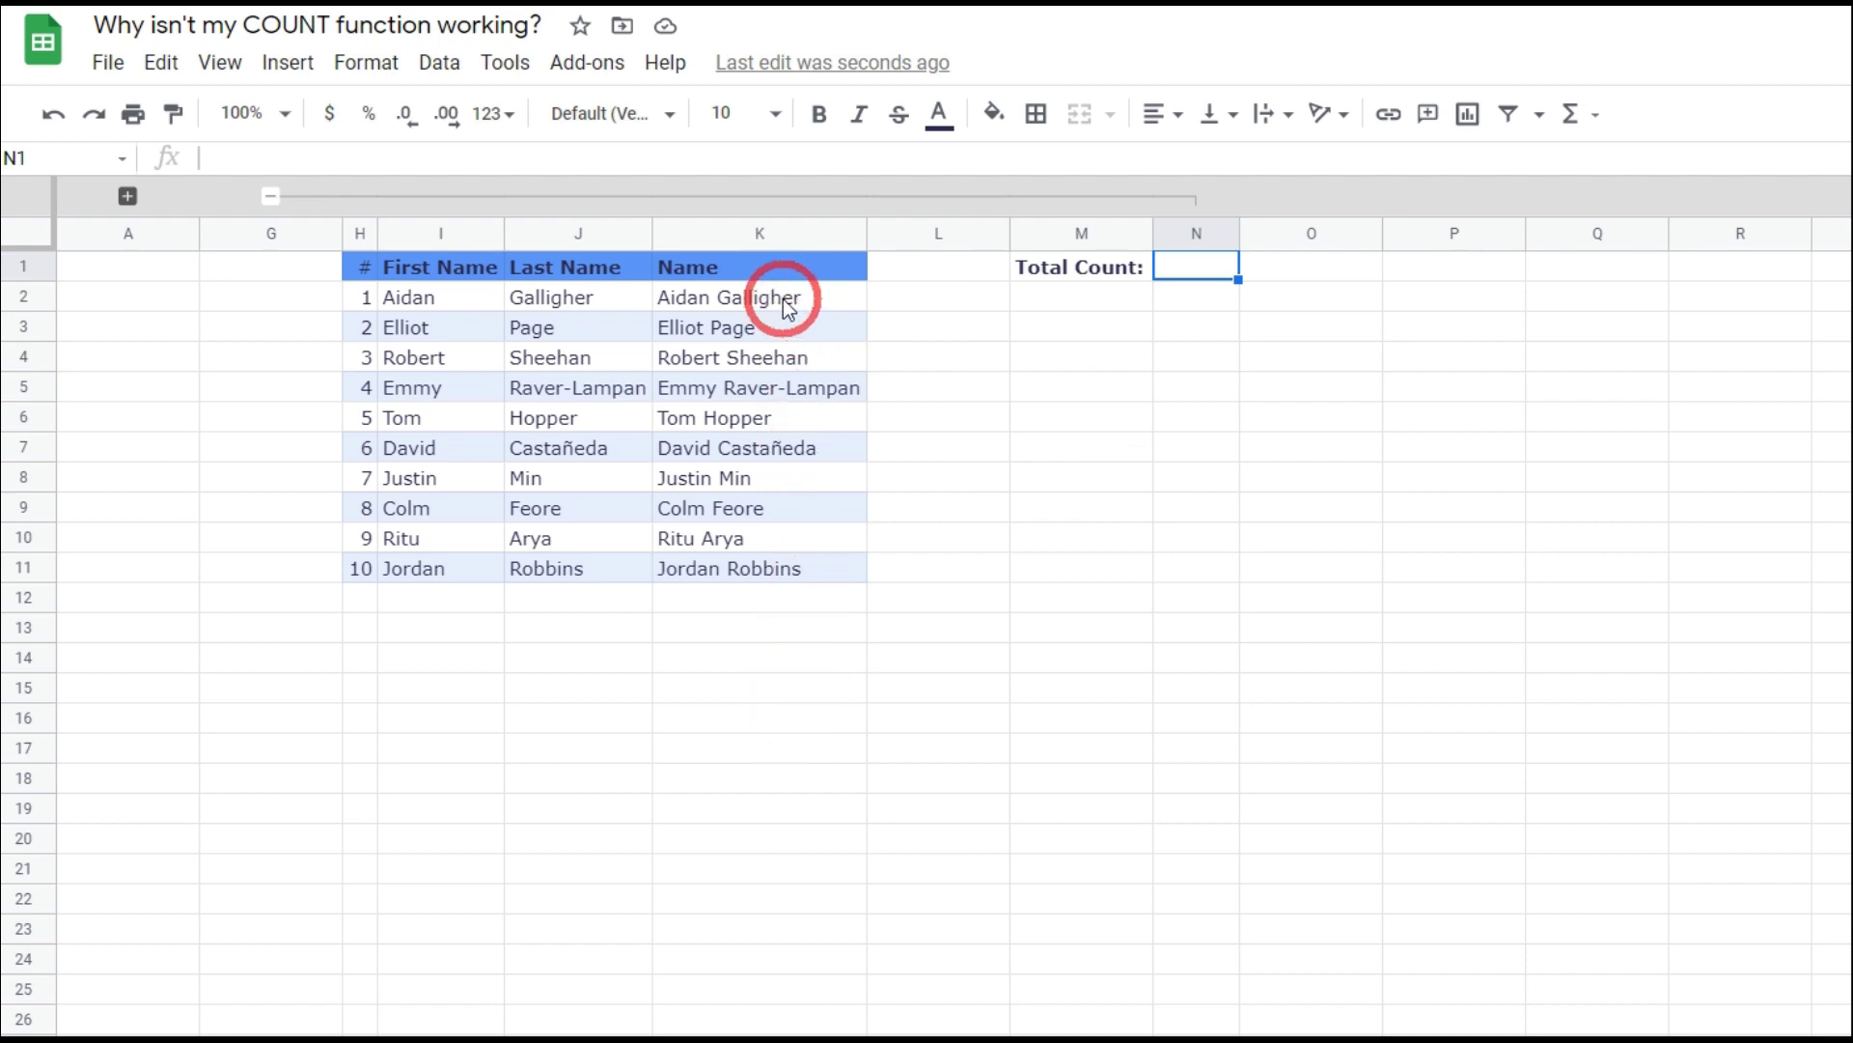
click(703, 611)
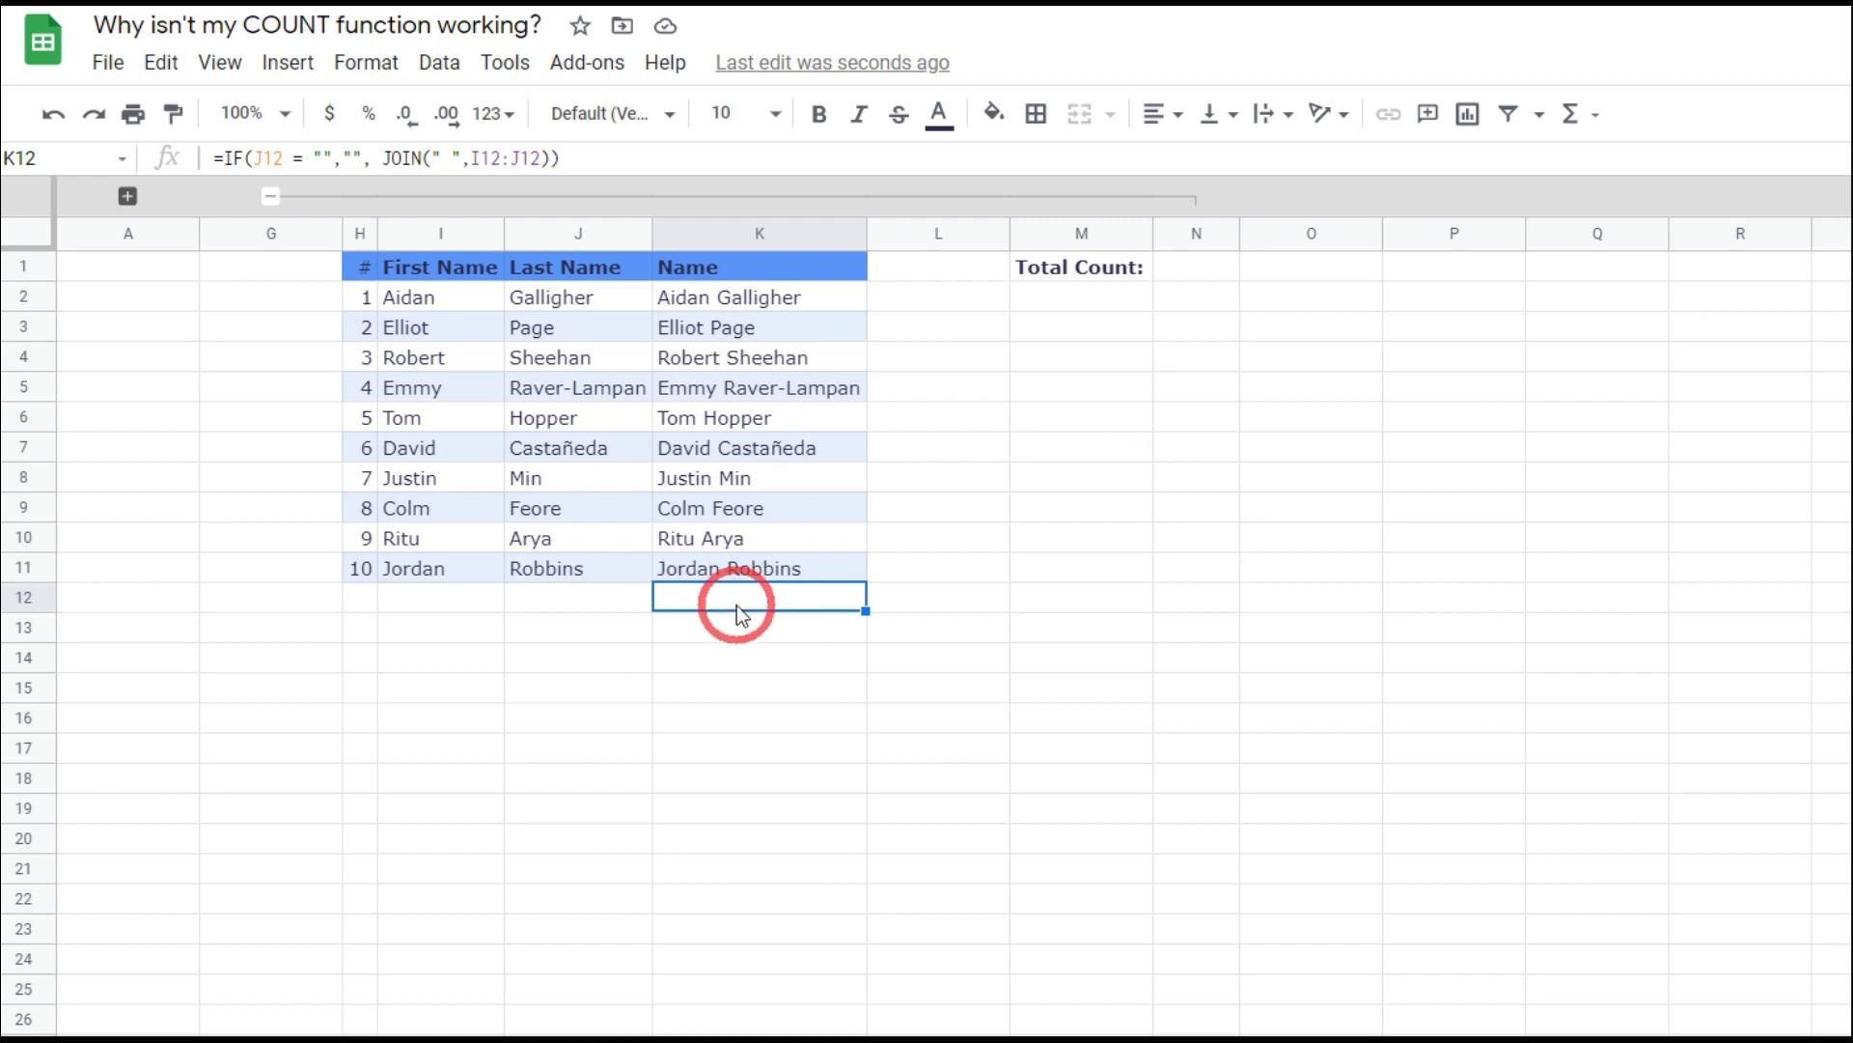
click(724, 571)
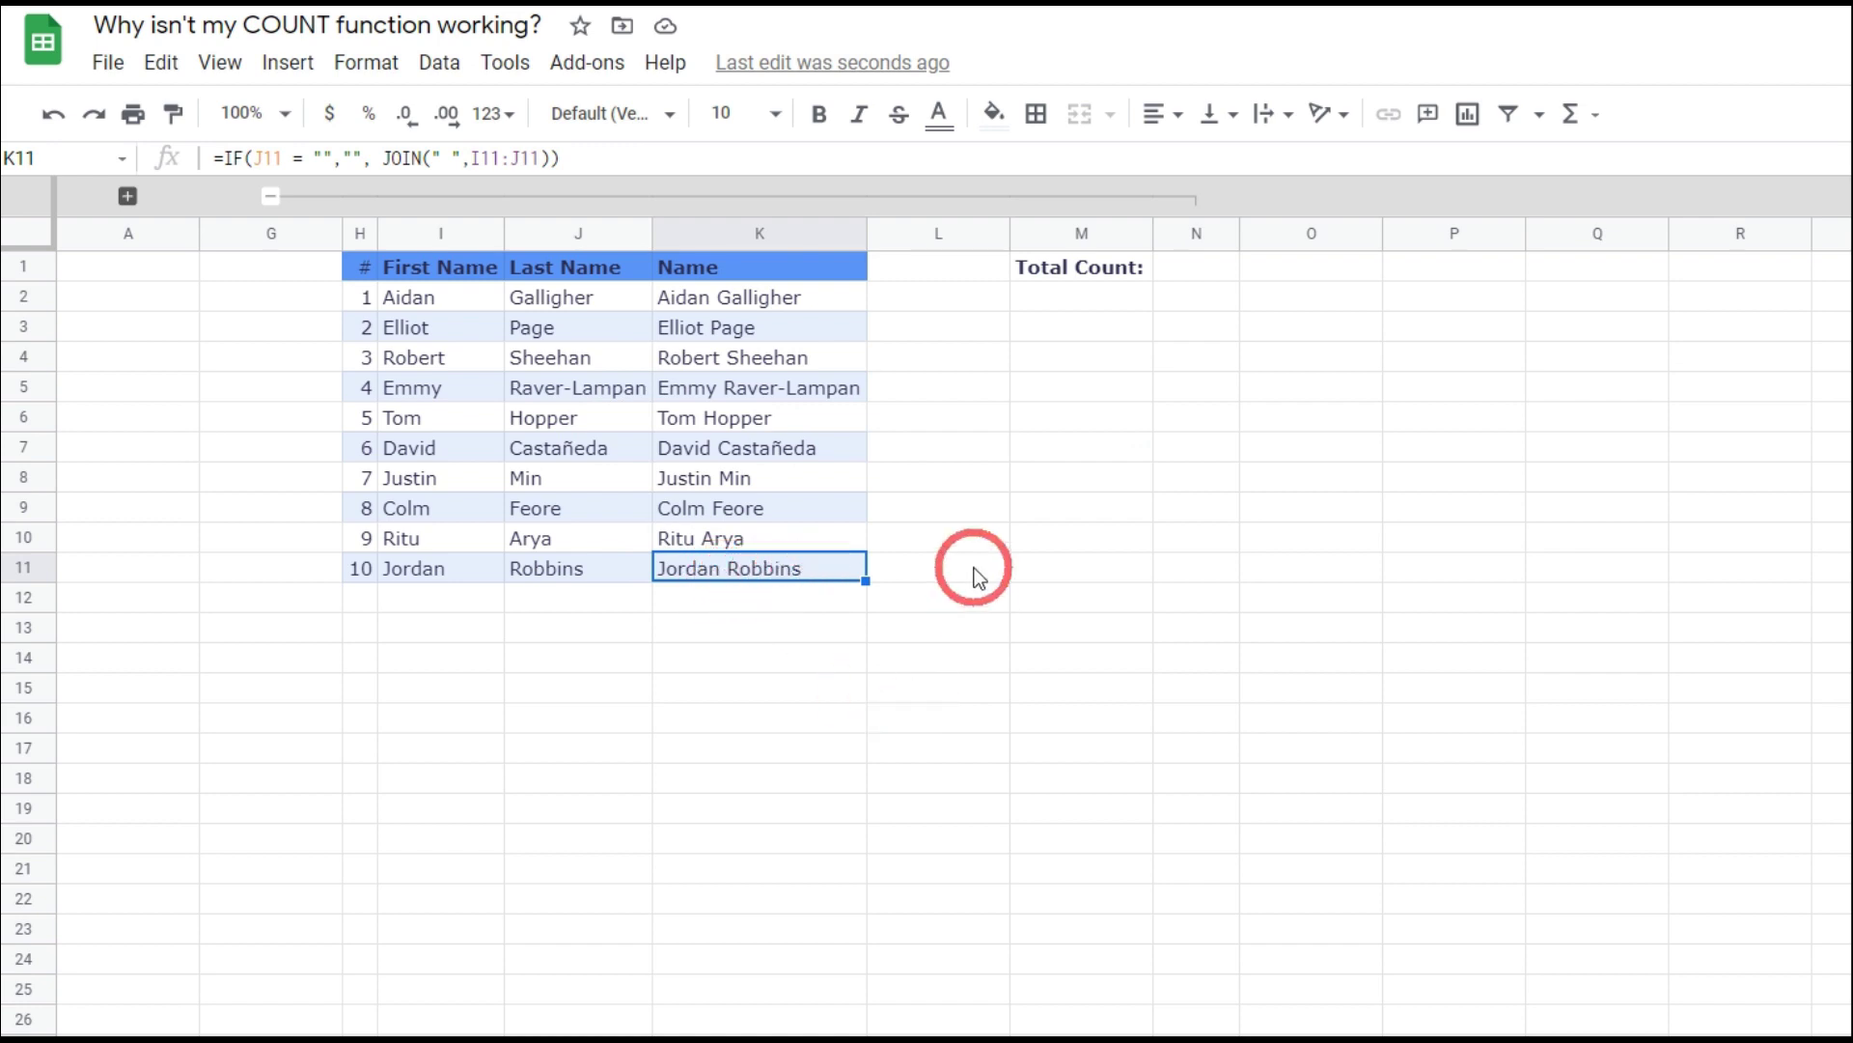
Enter =LEN(K2) in cell N1 to get the character length of the first entry in the Name column.
click(1202, 271)
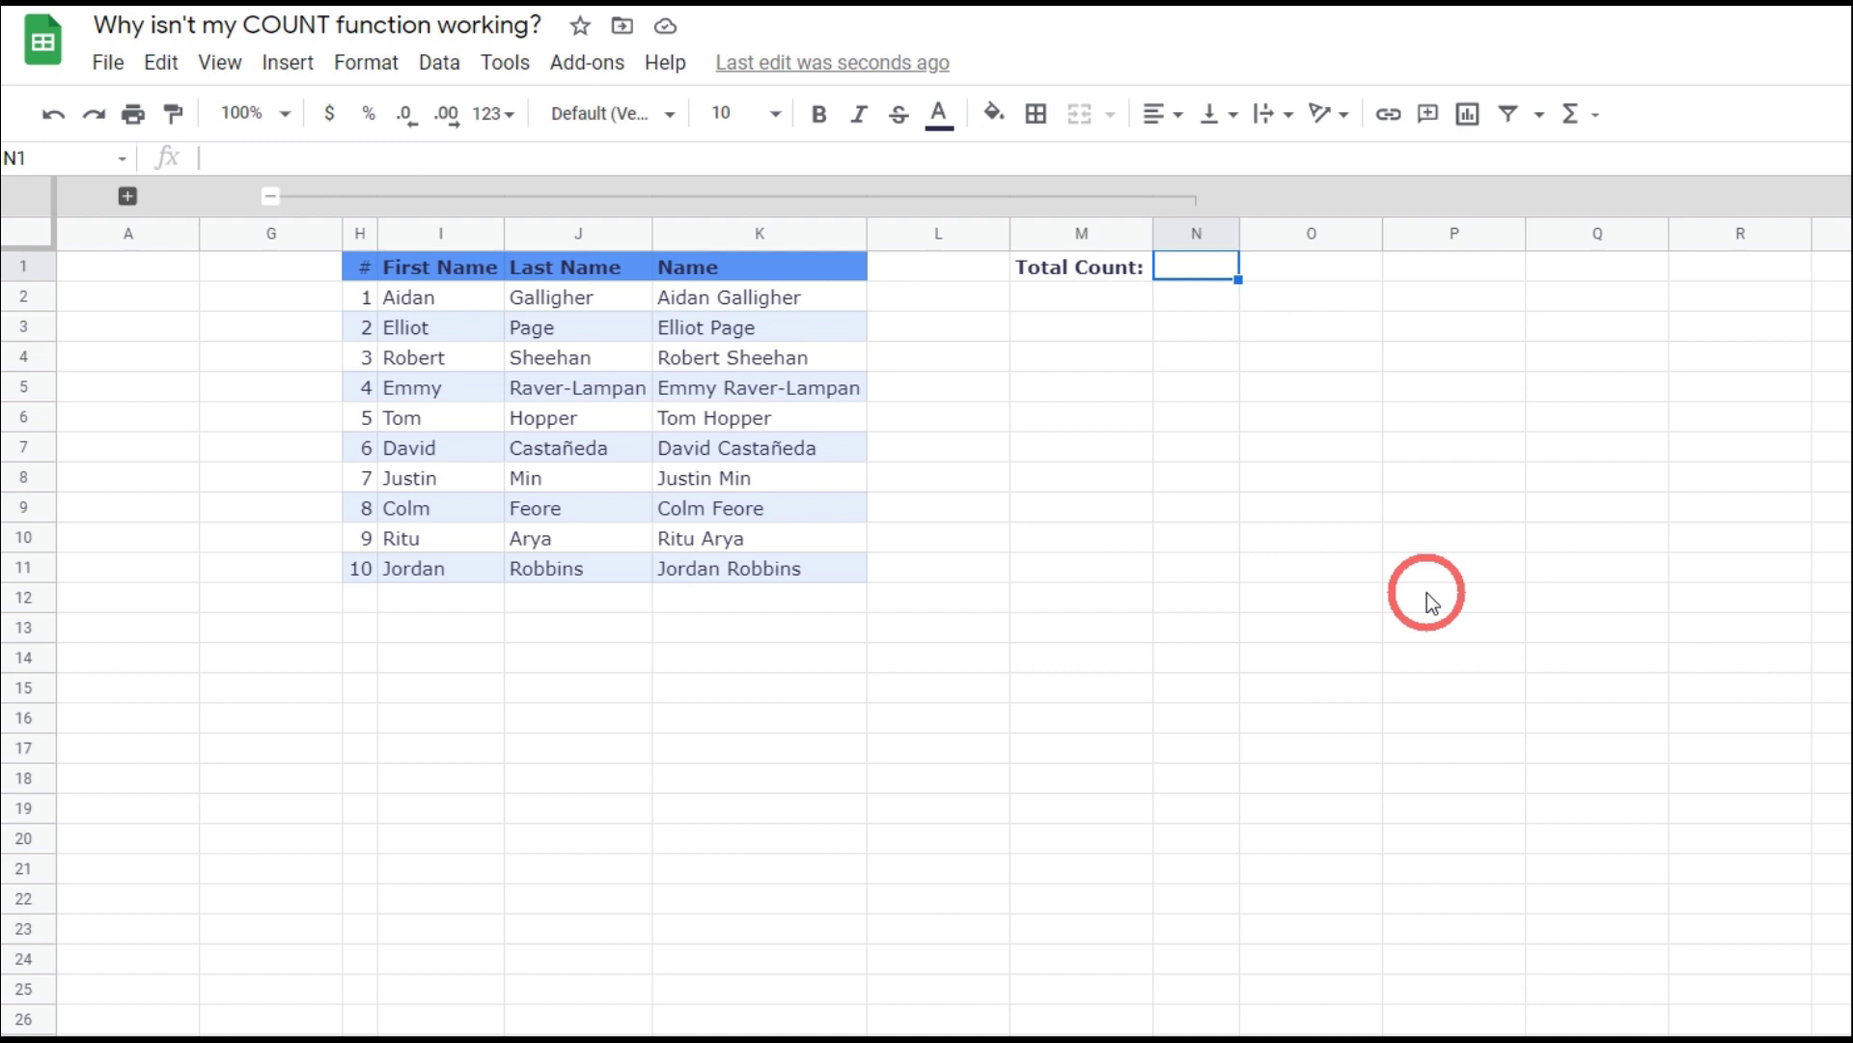
text(=)
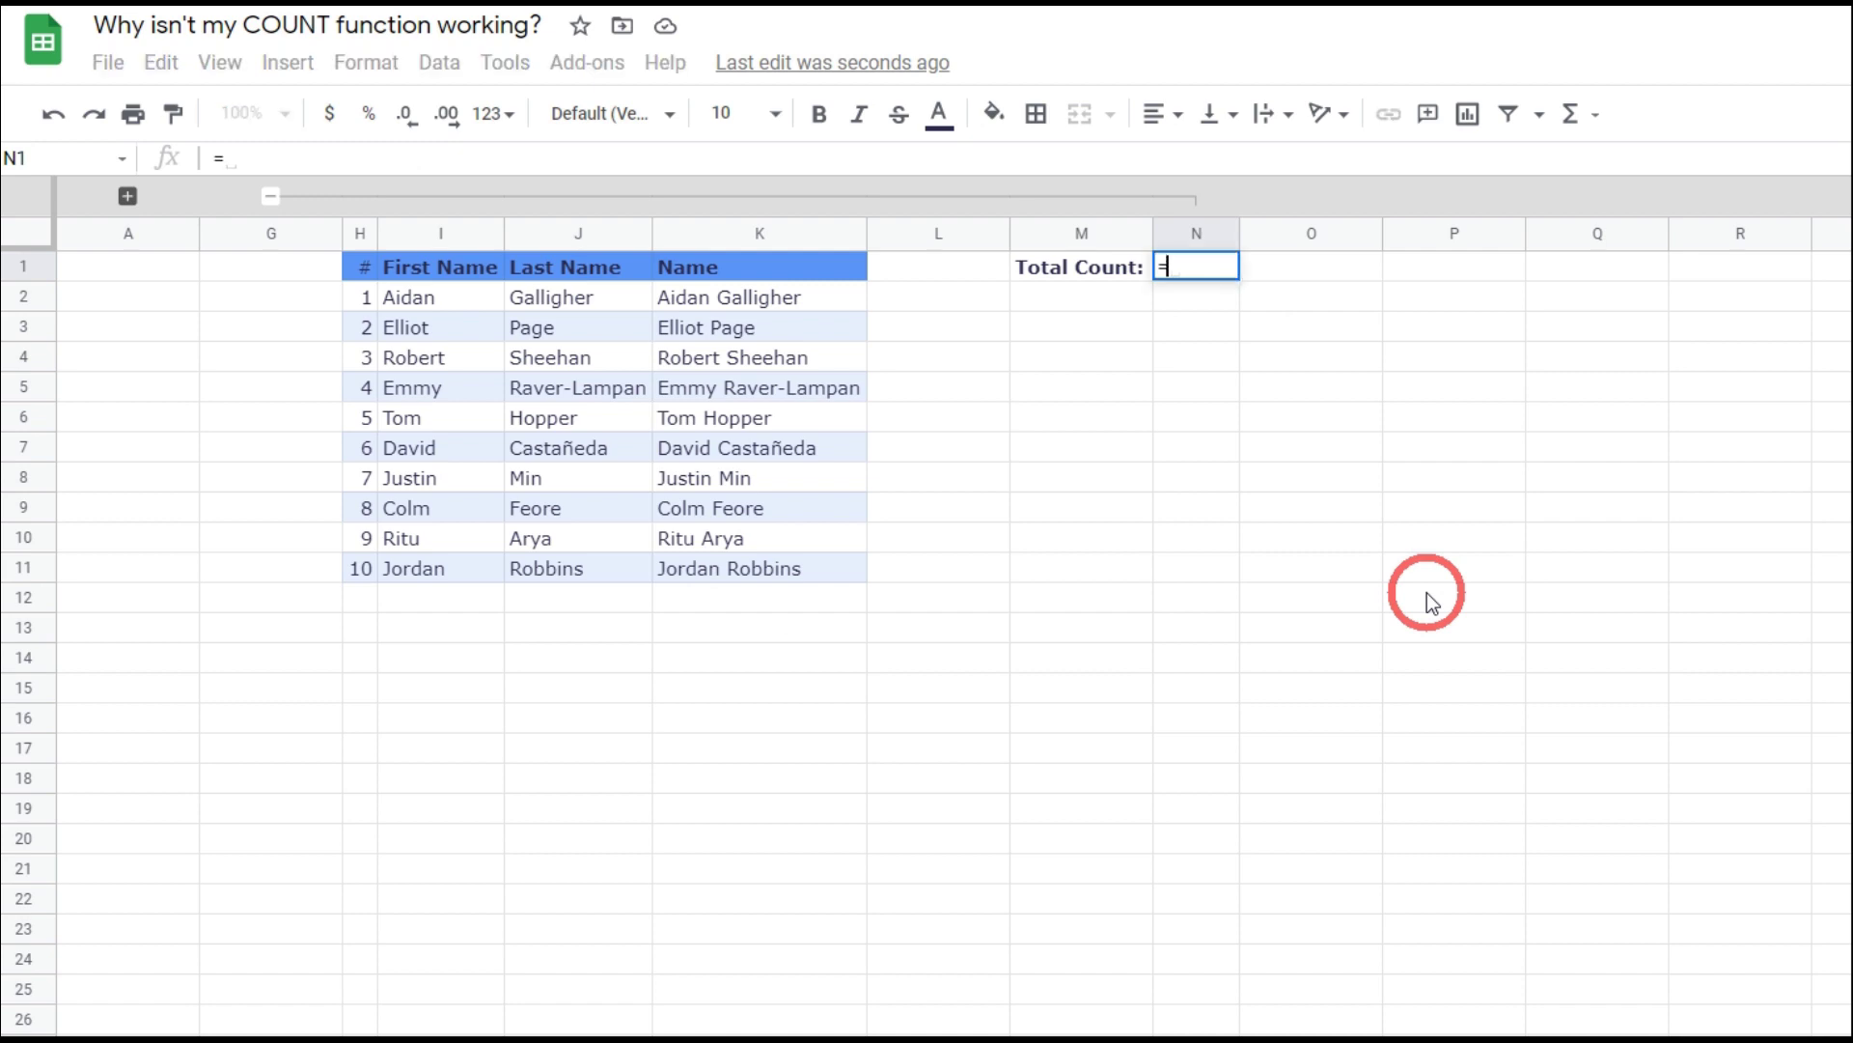
text(LEN()
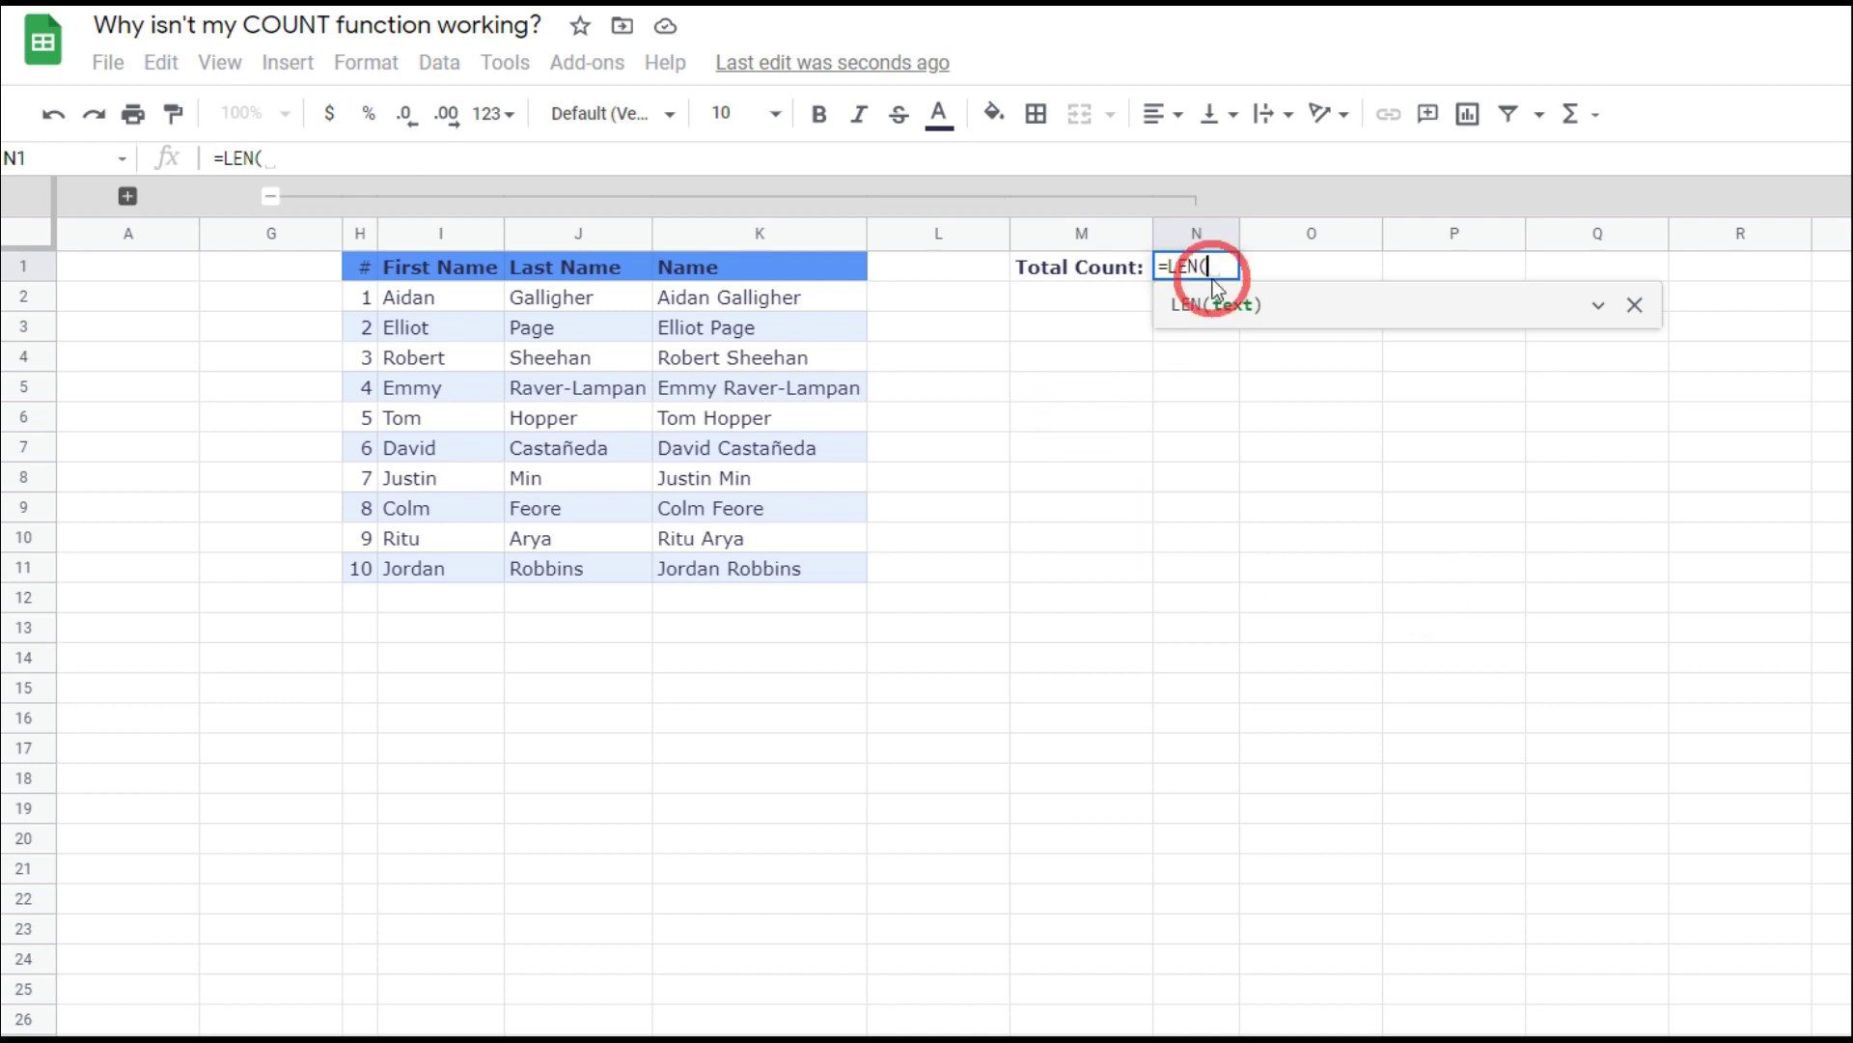
click(733, 299)
text())
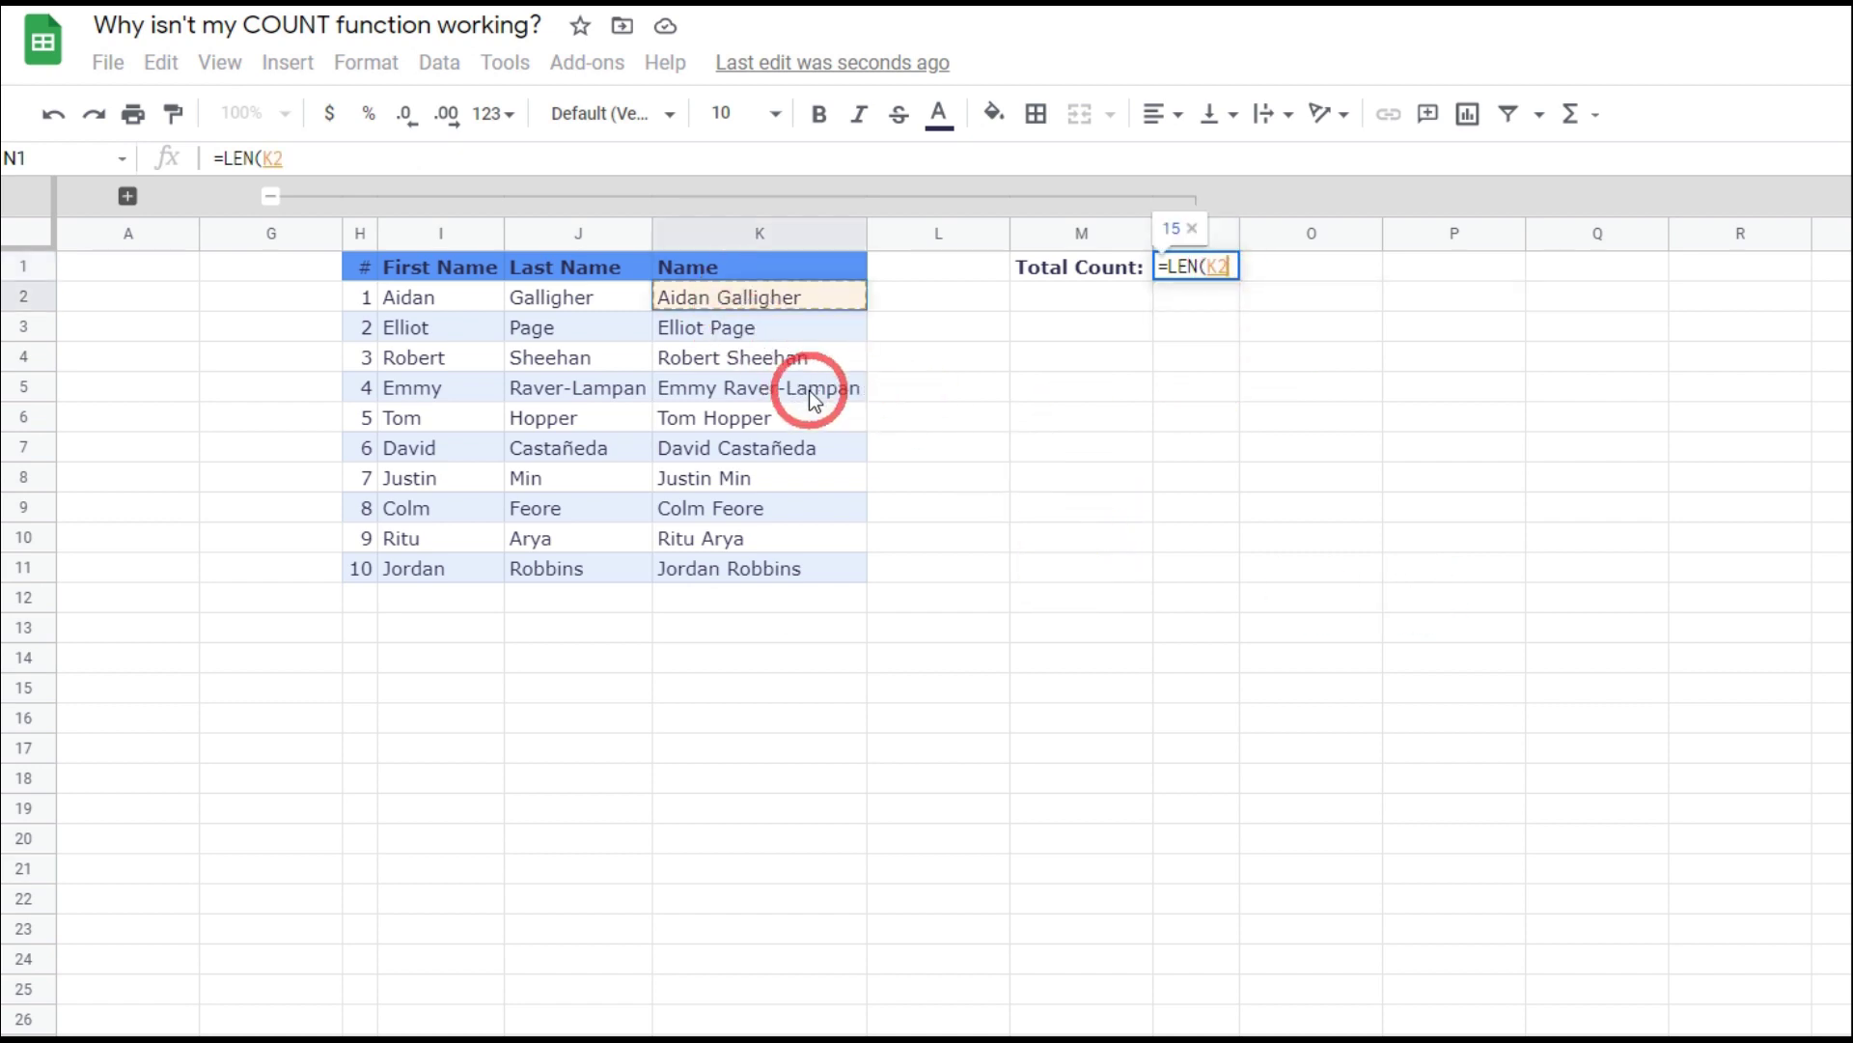
key(Return)
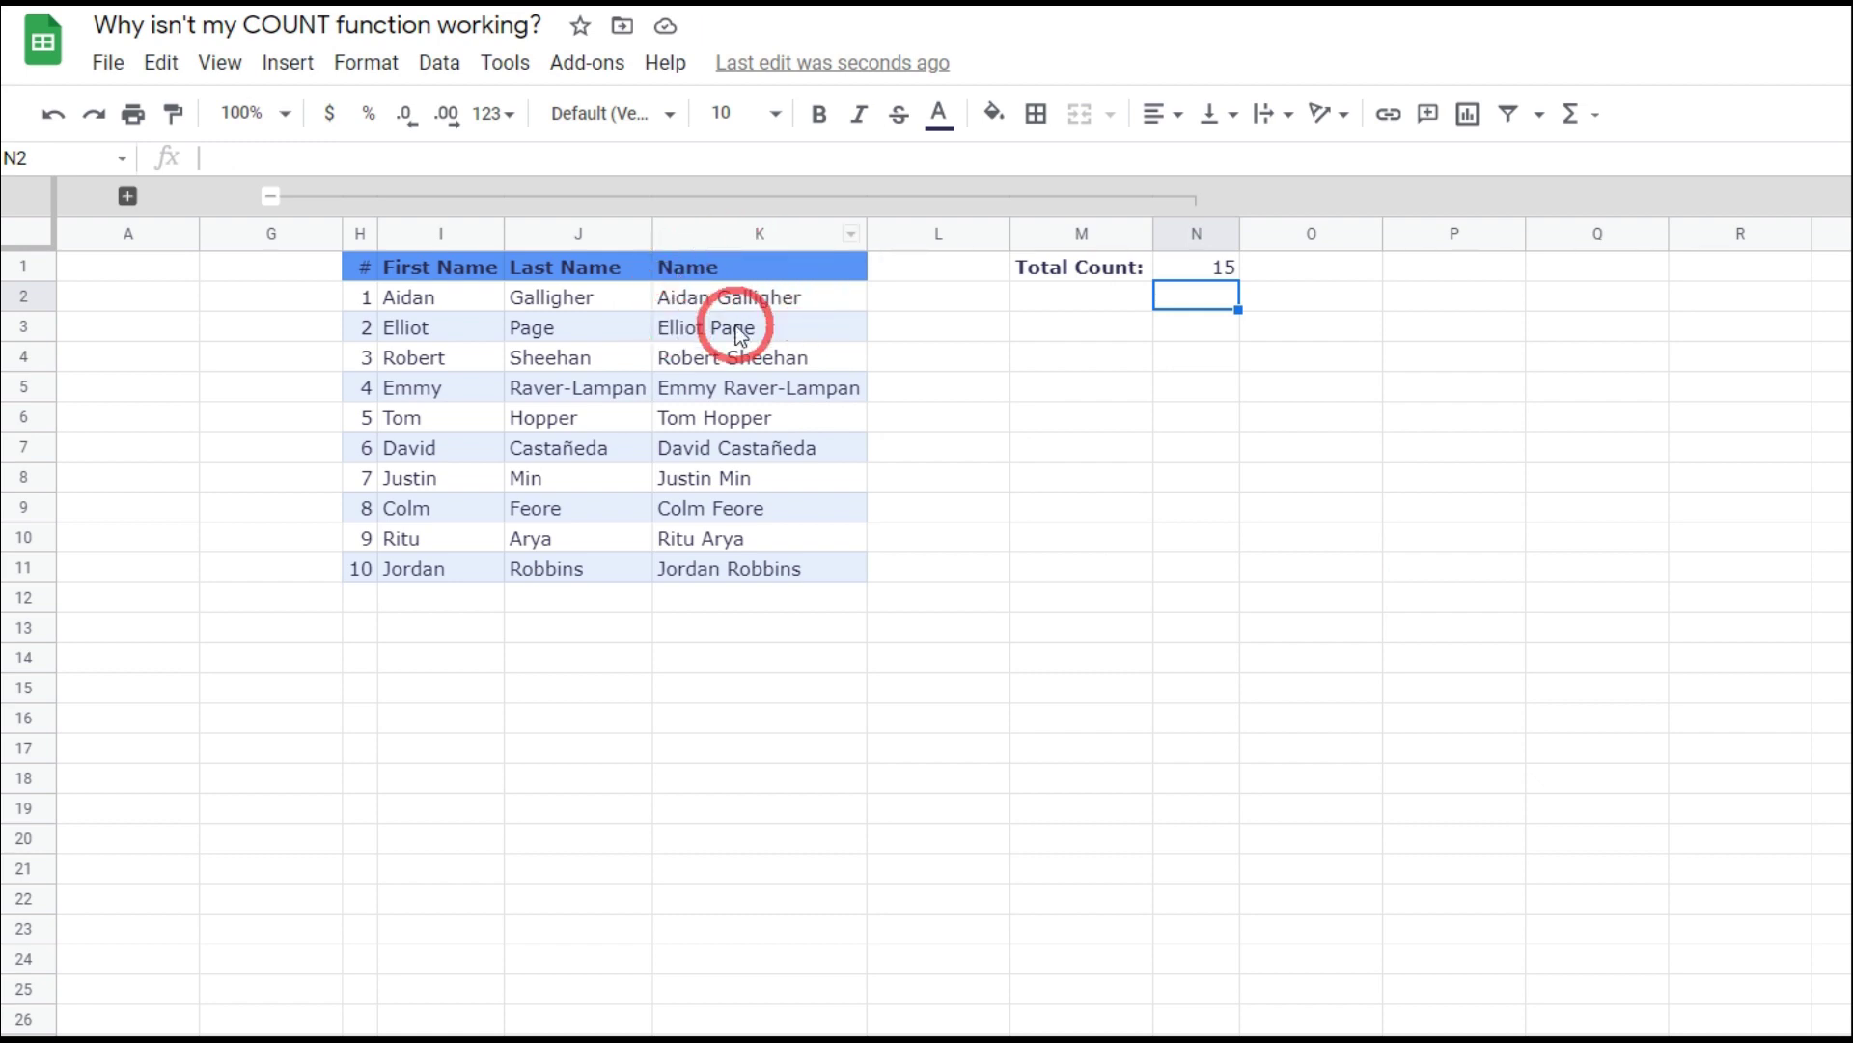
Extend the LEN range in N1 to the whole Name column so the formula reads =LEN(K2:K).
click(1216, 270)
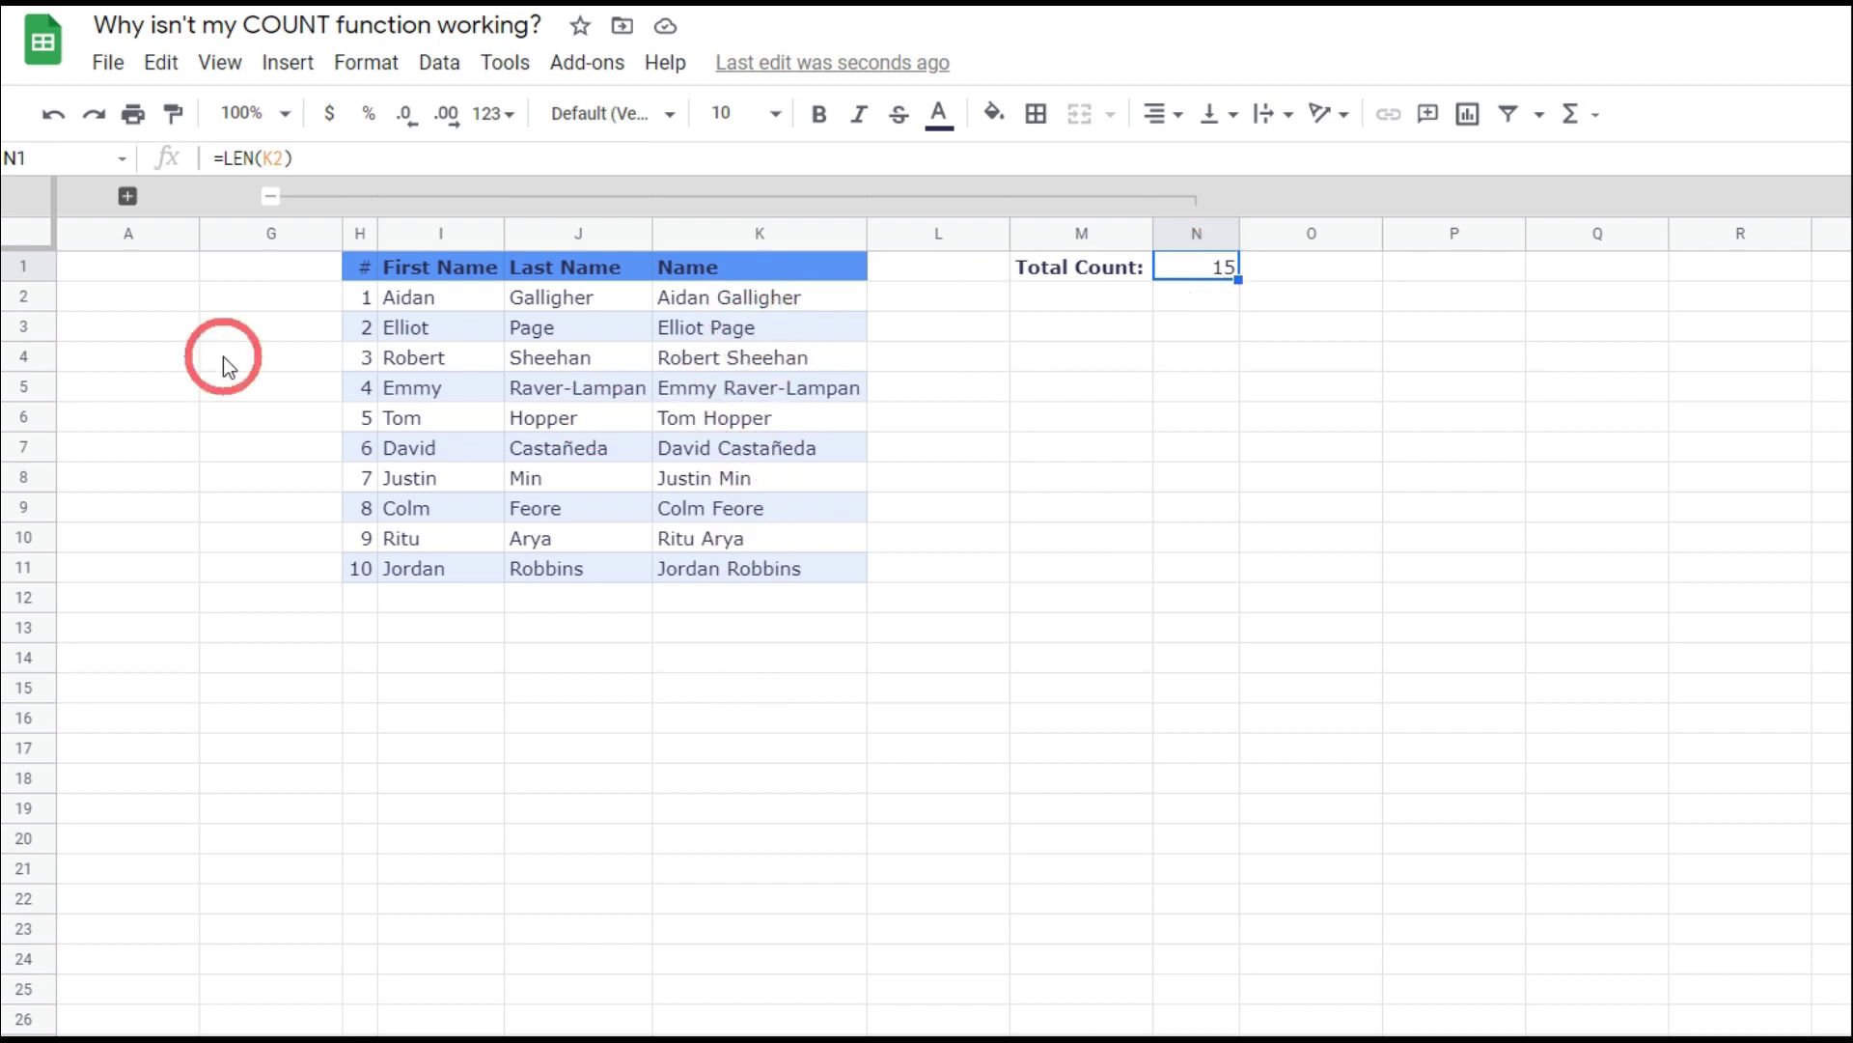
click(275, 158)
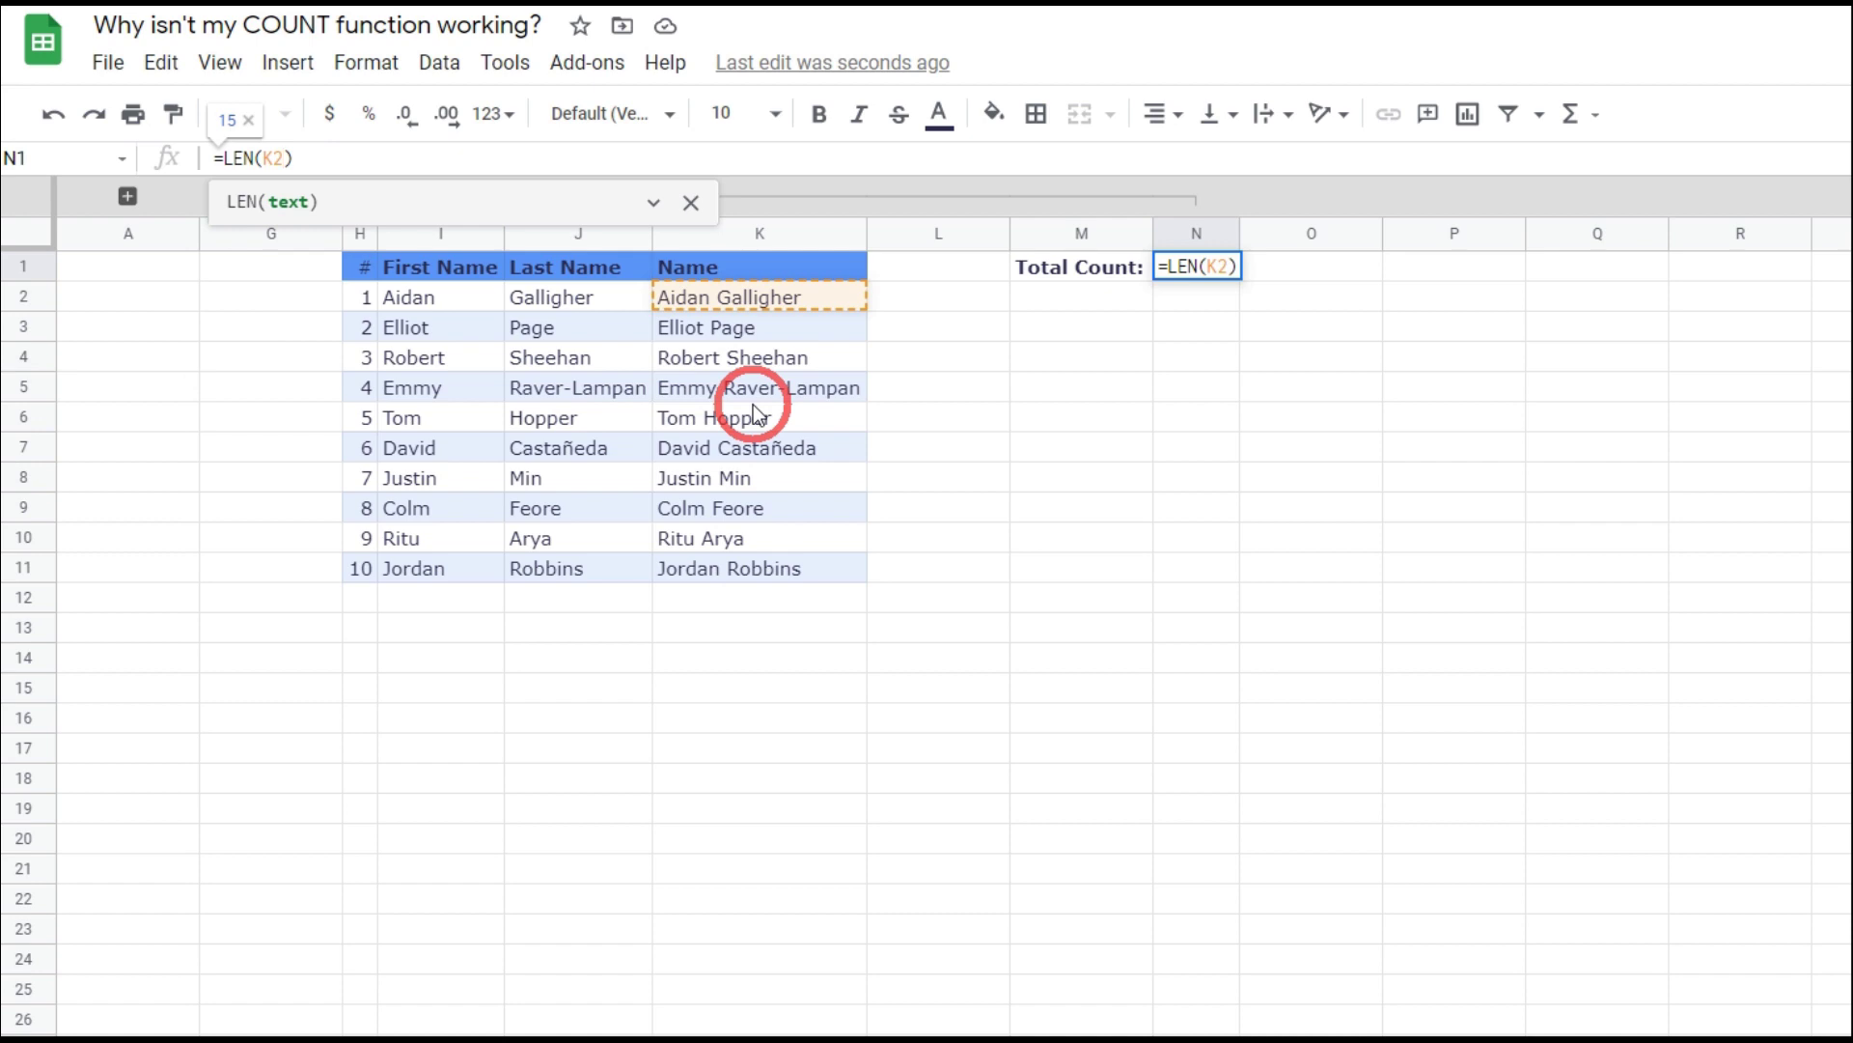
text(:k)
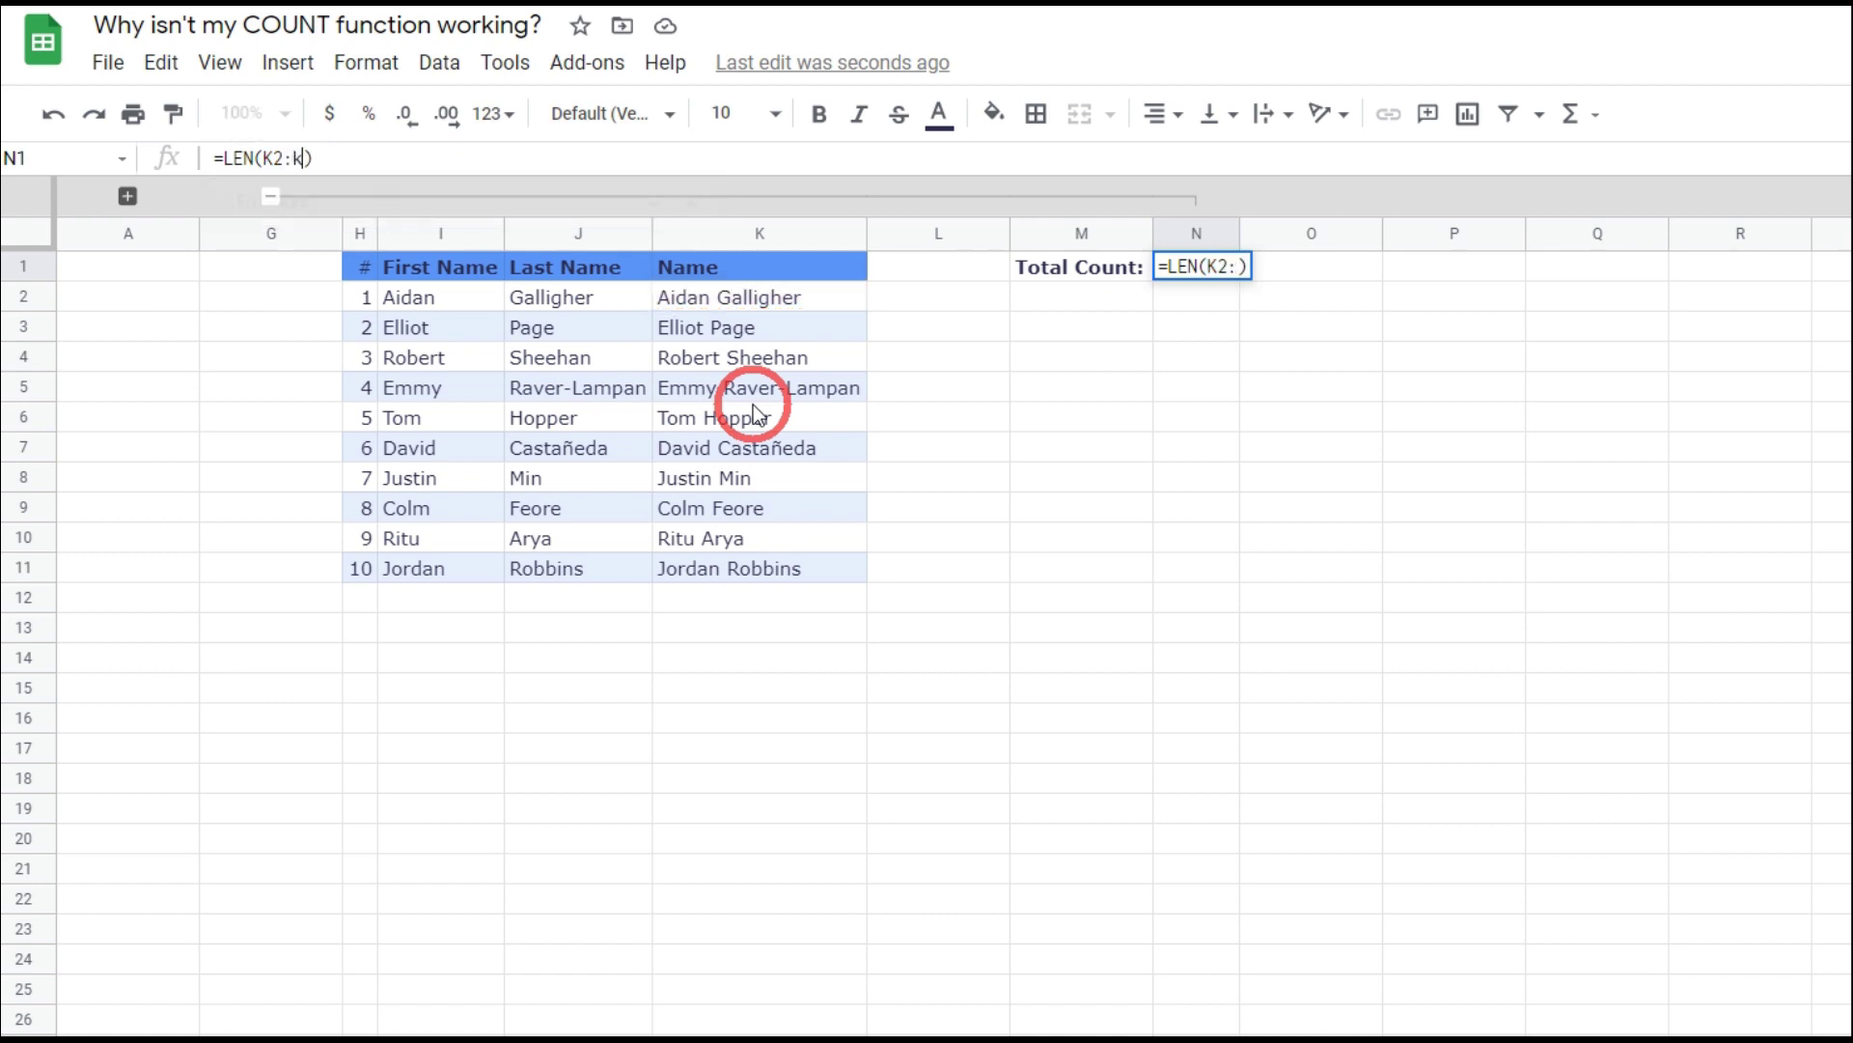
key(BackSpace)
text(K)
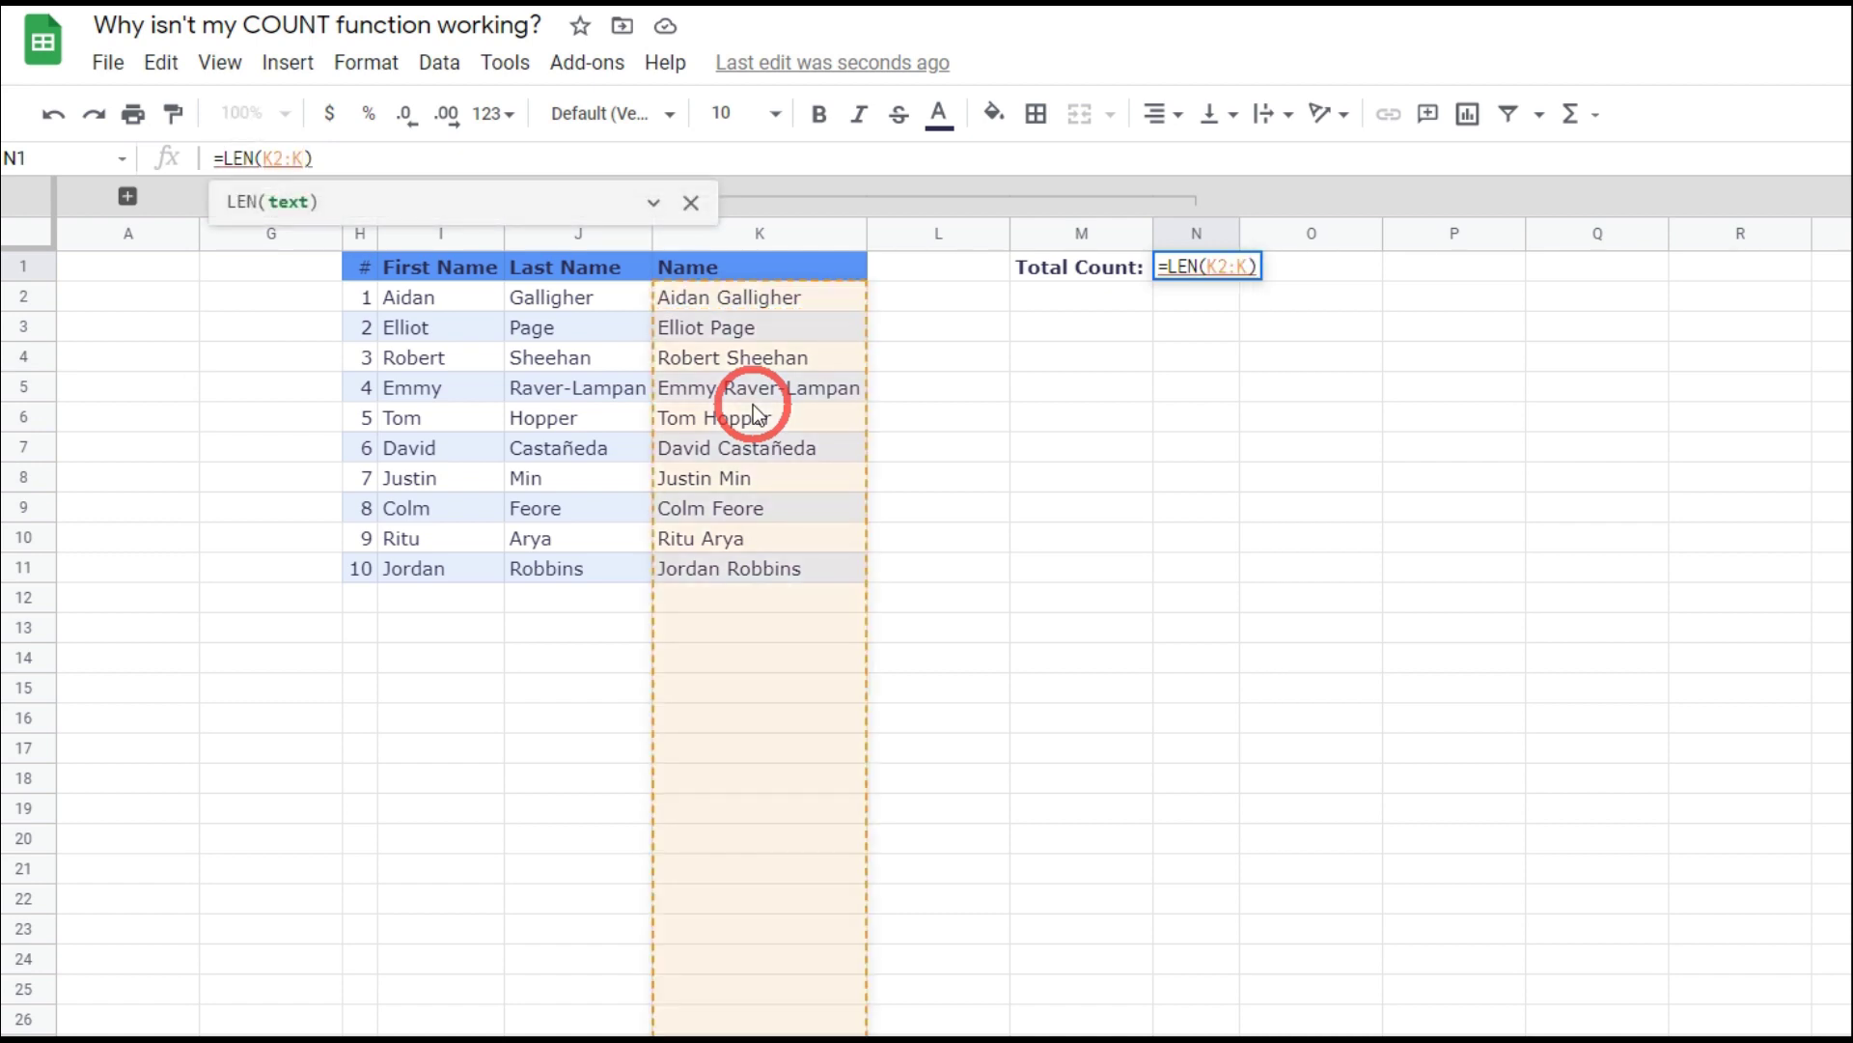
key(Return)
Wrap the N1 formula in ARRAYFORMULA so it reads =ARRAYFORMULA(LEN(K2:K)).
click(1195, 268)
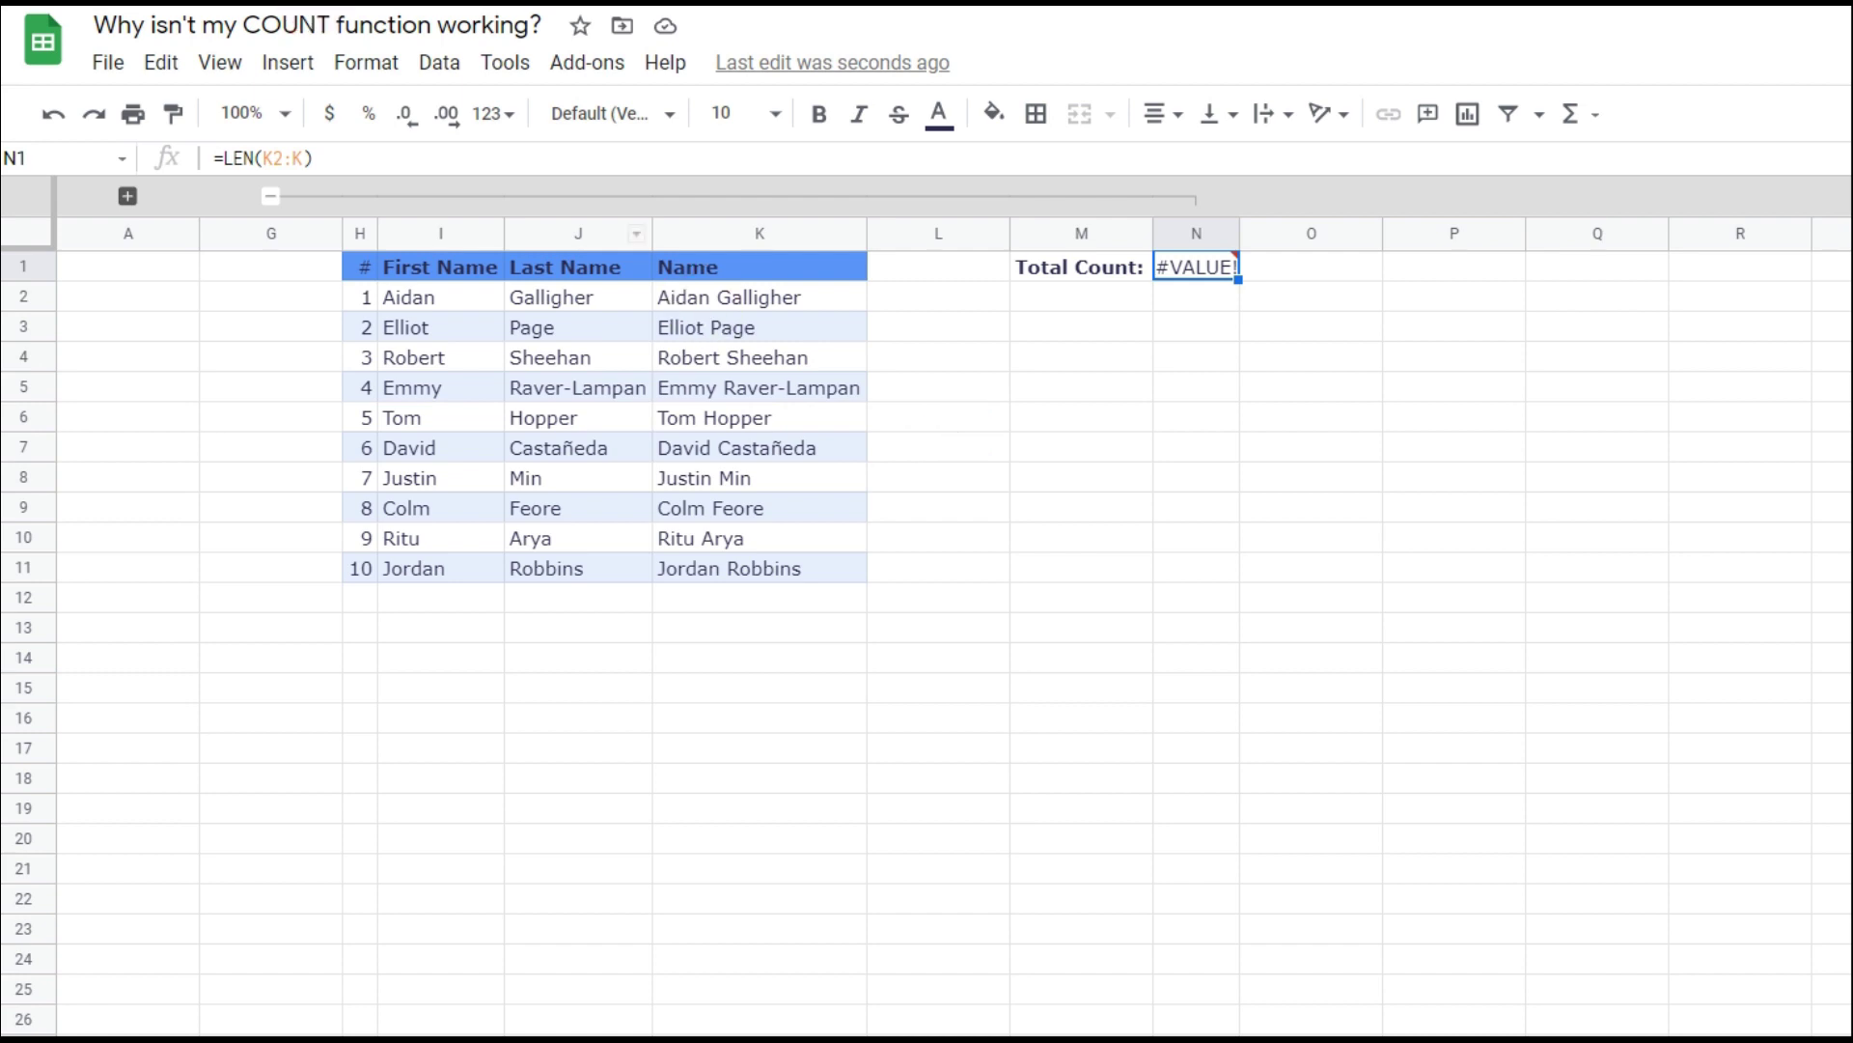
click(207, 157)
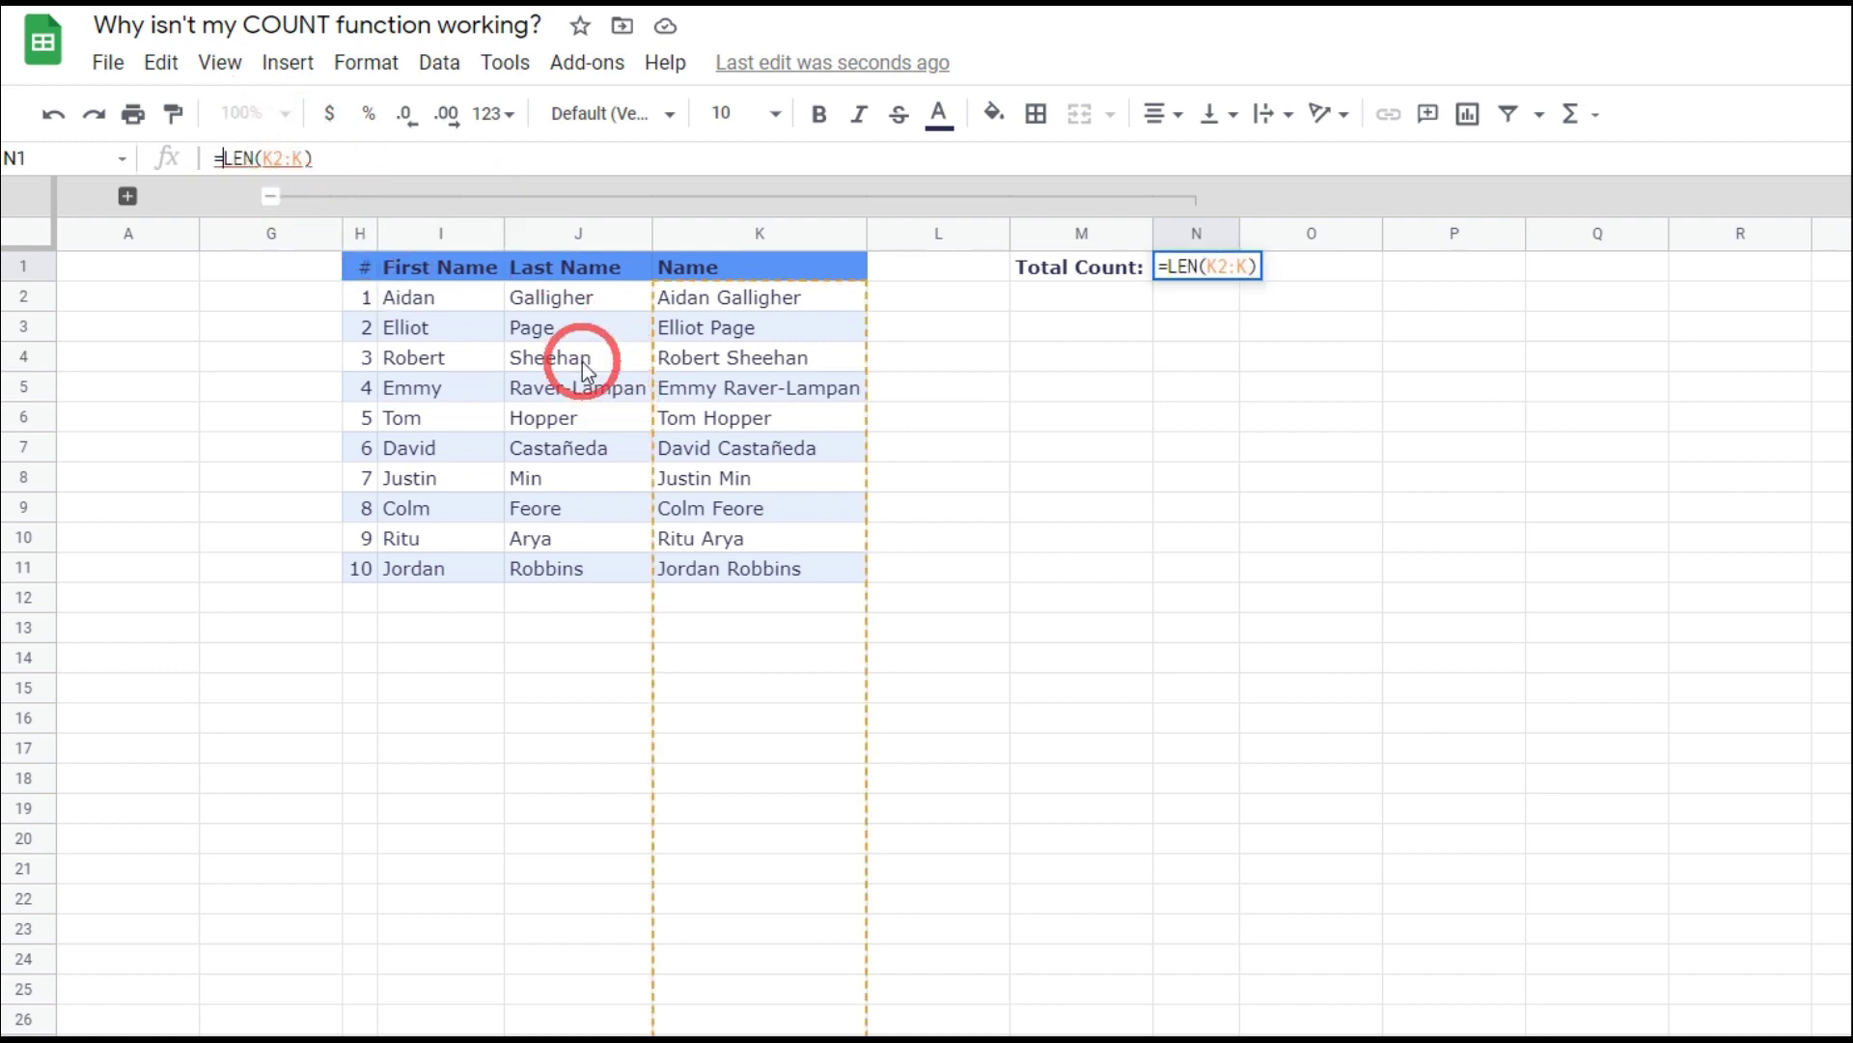
text(ARRAY)
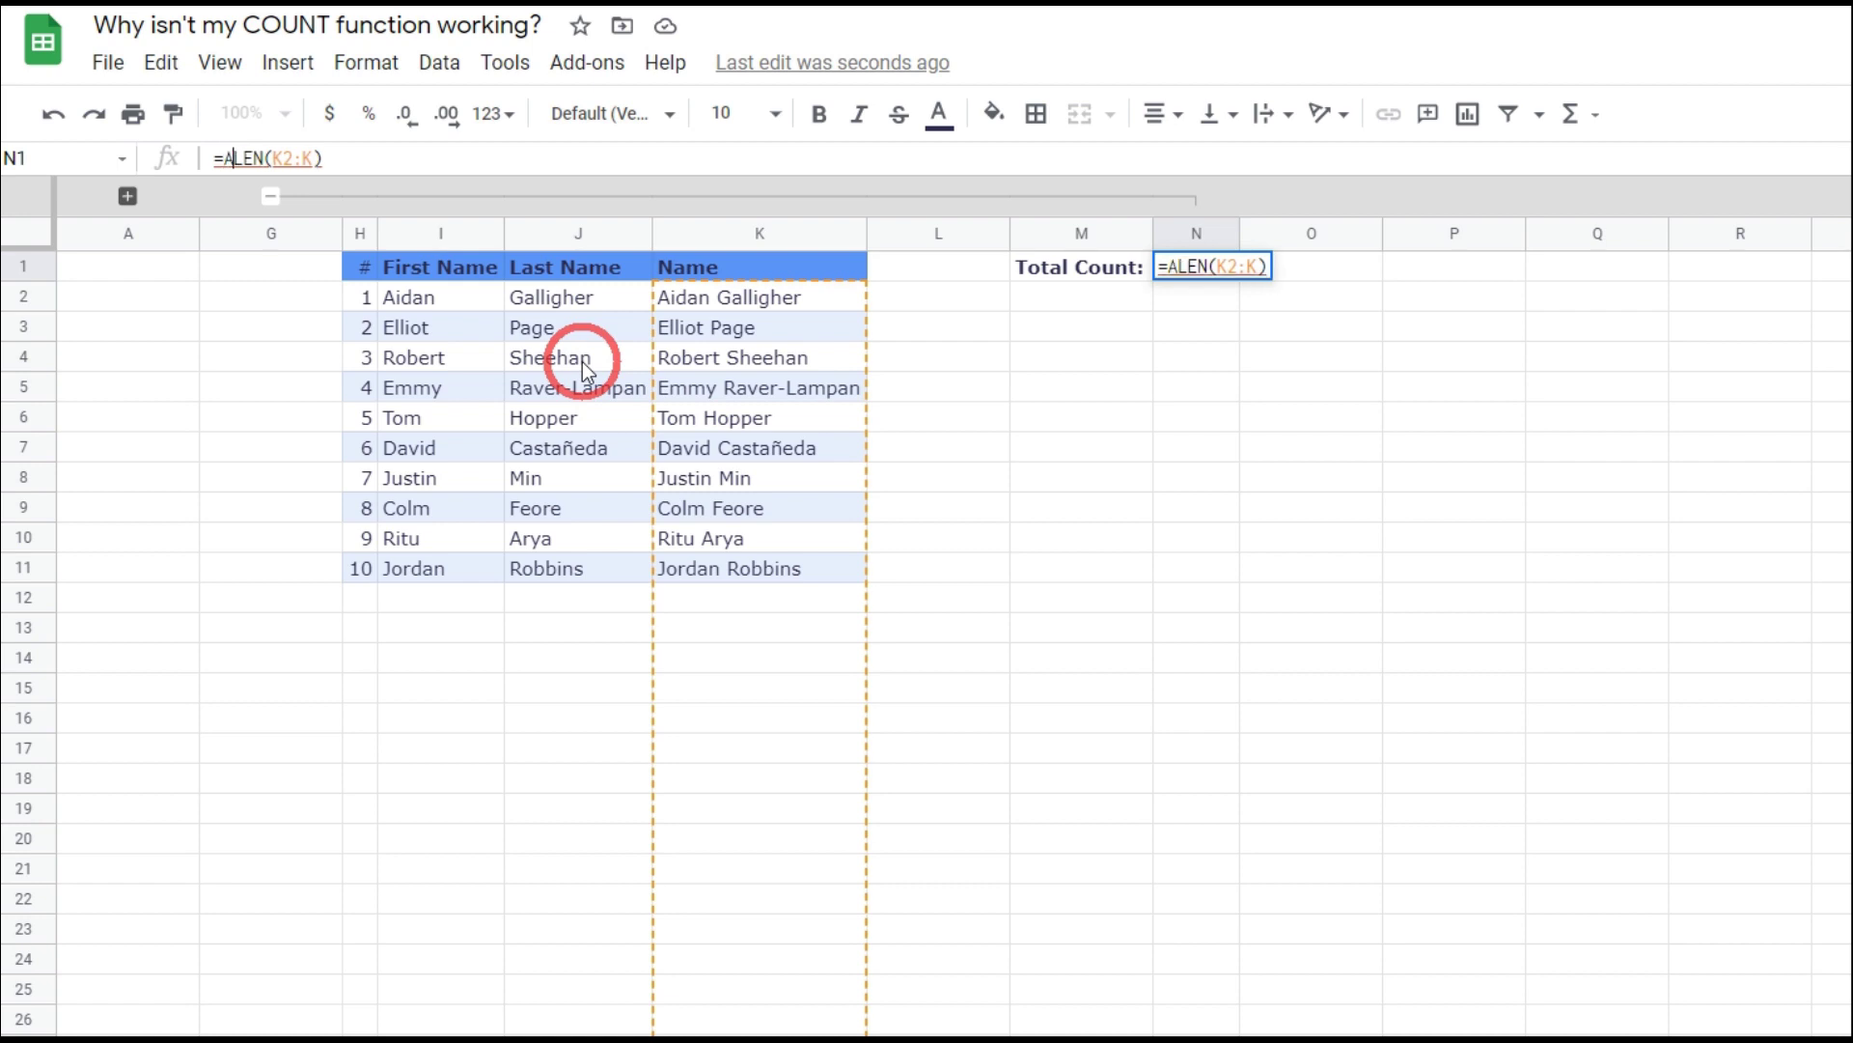
text(FORMULA)
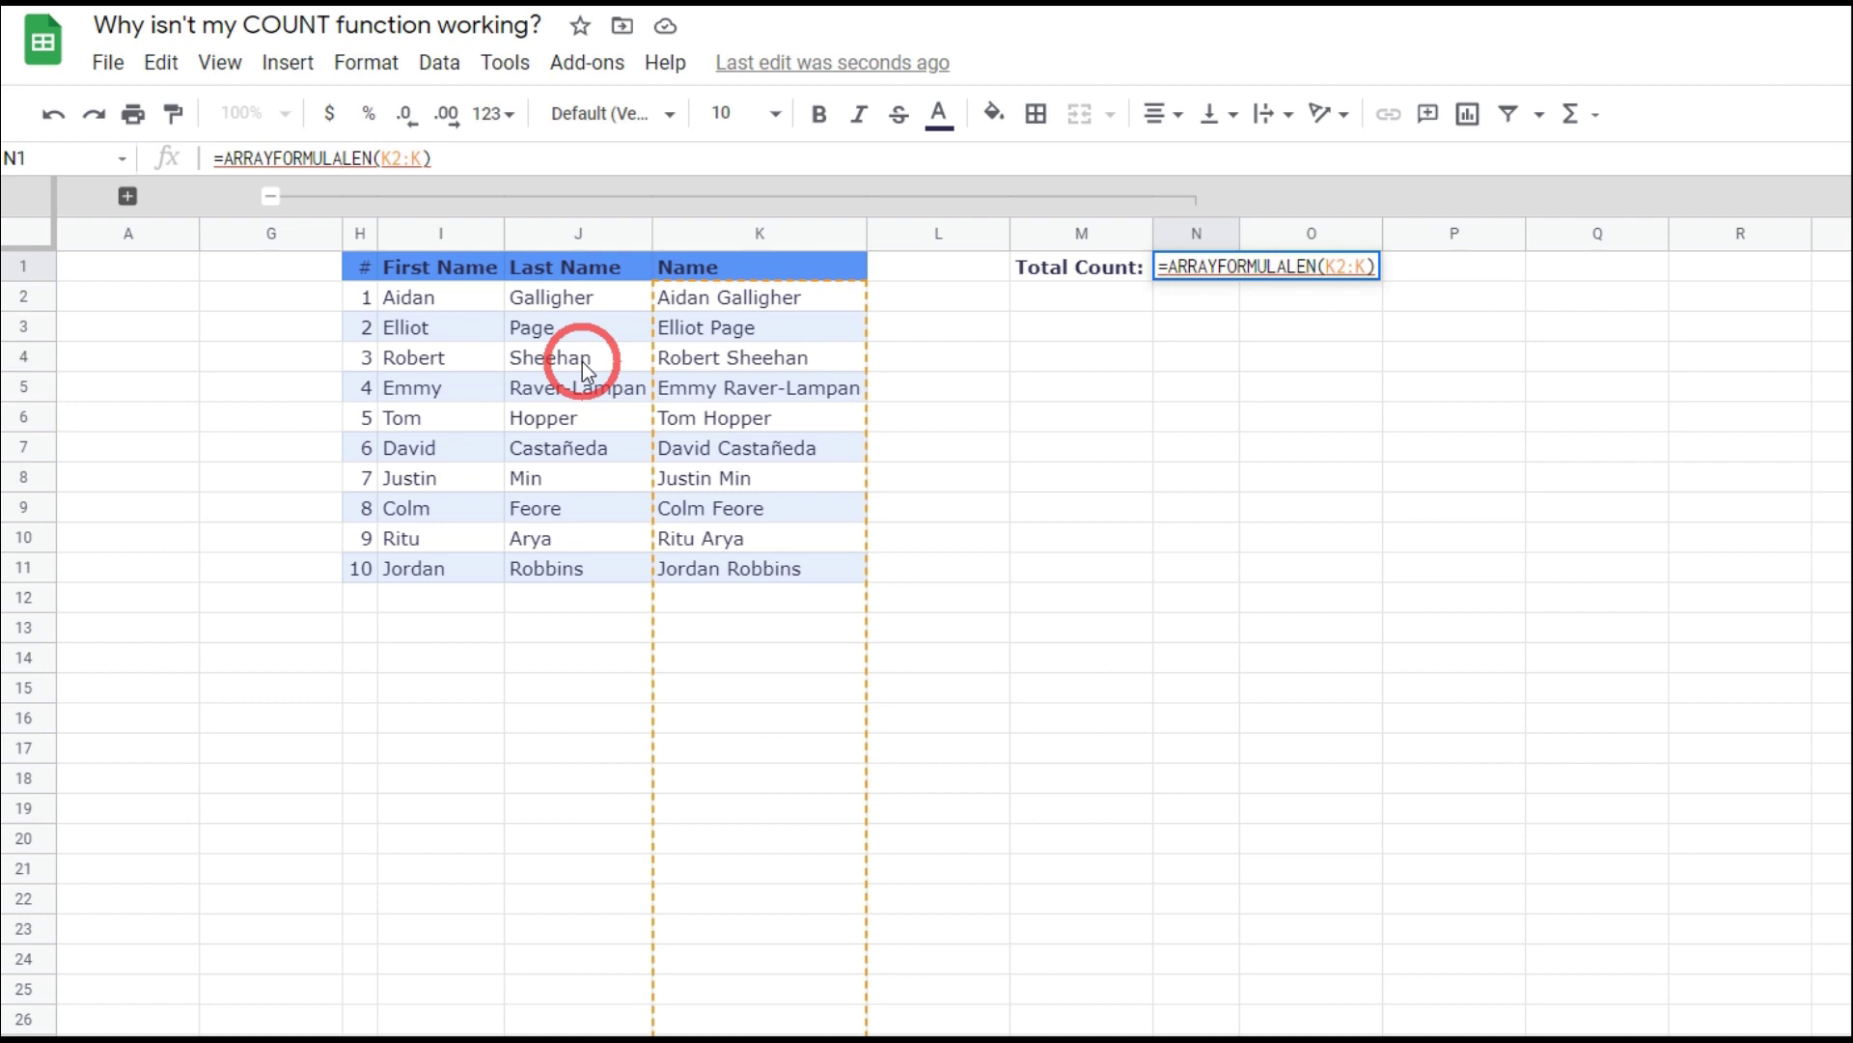
text(()
click(501, 159)
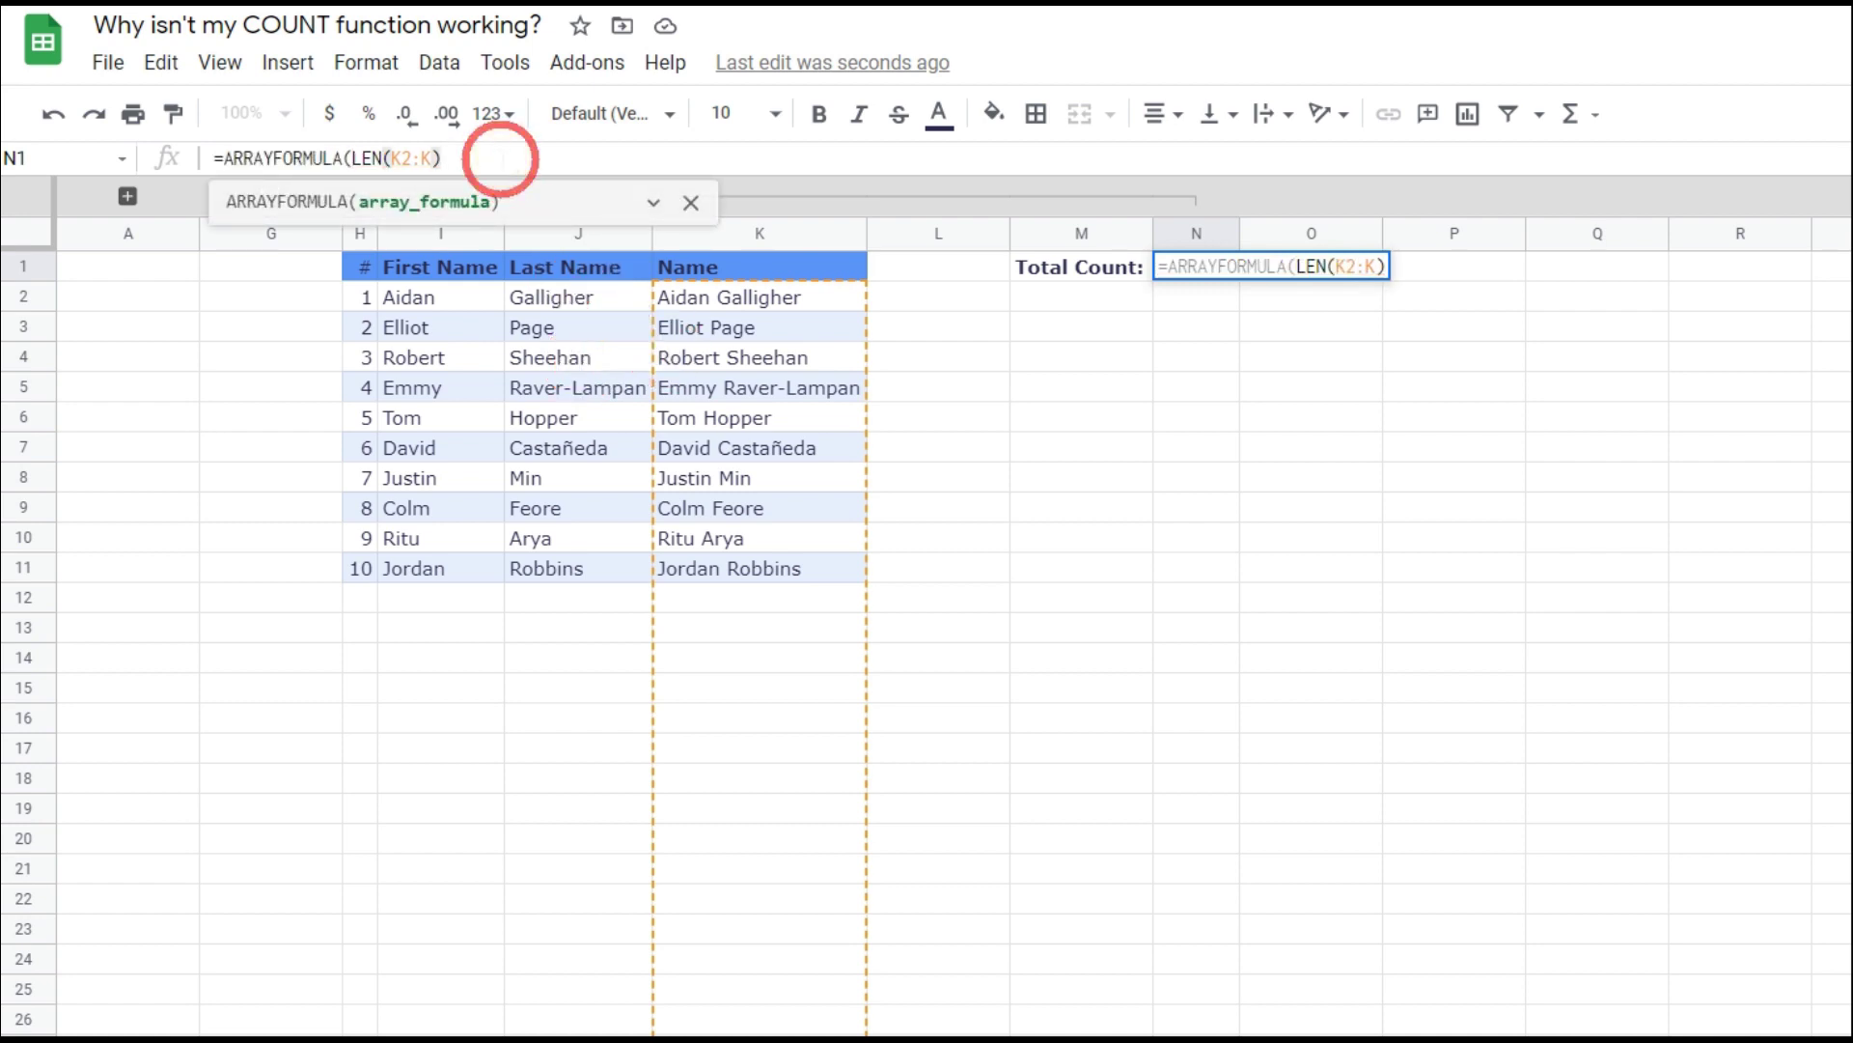
text())
key(Return)
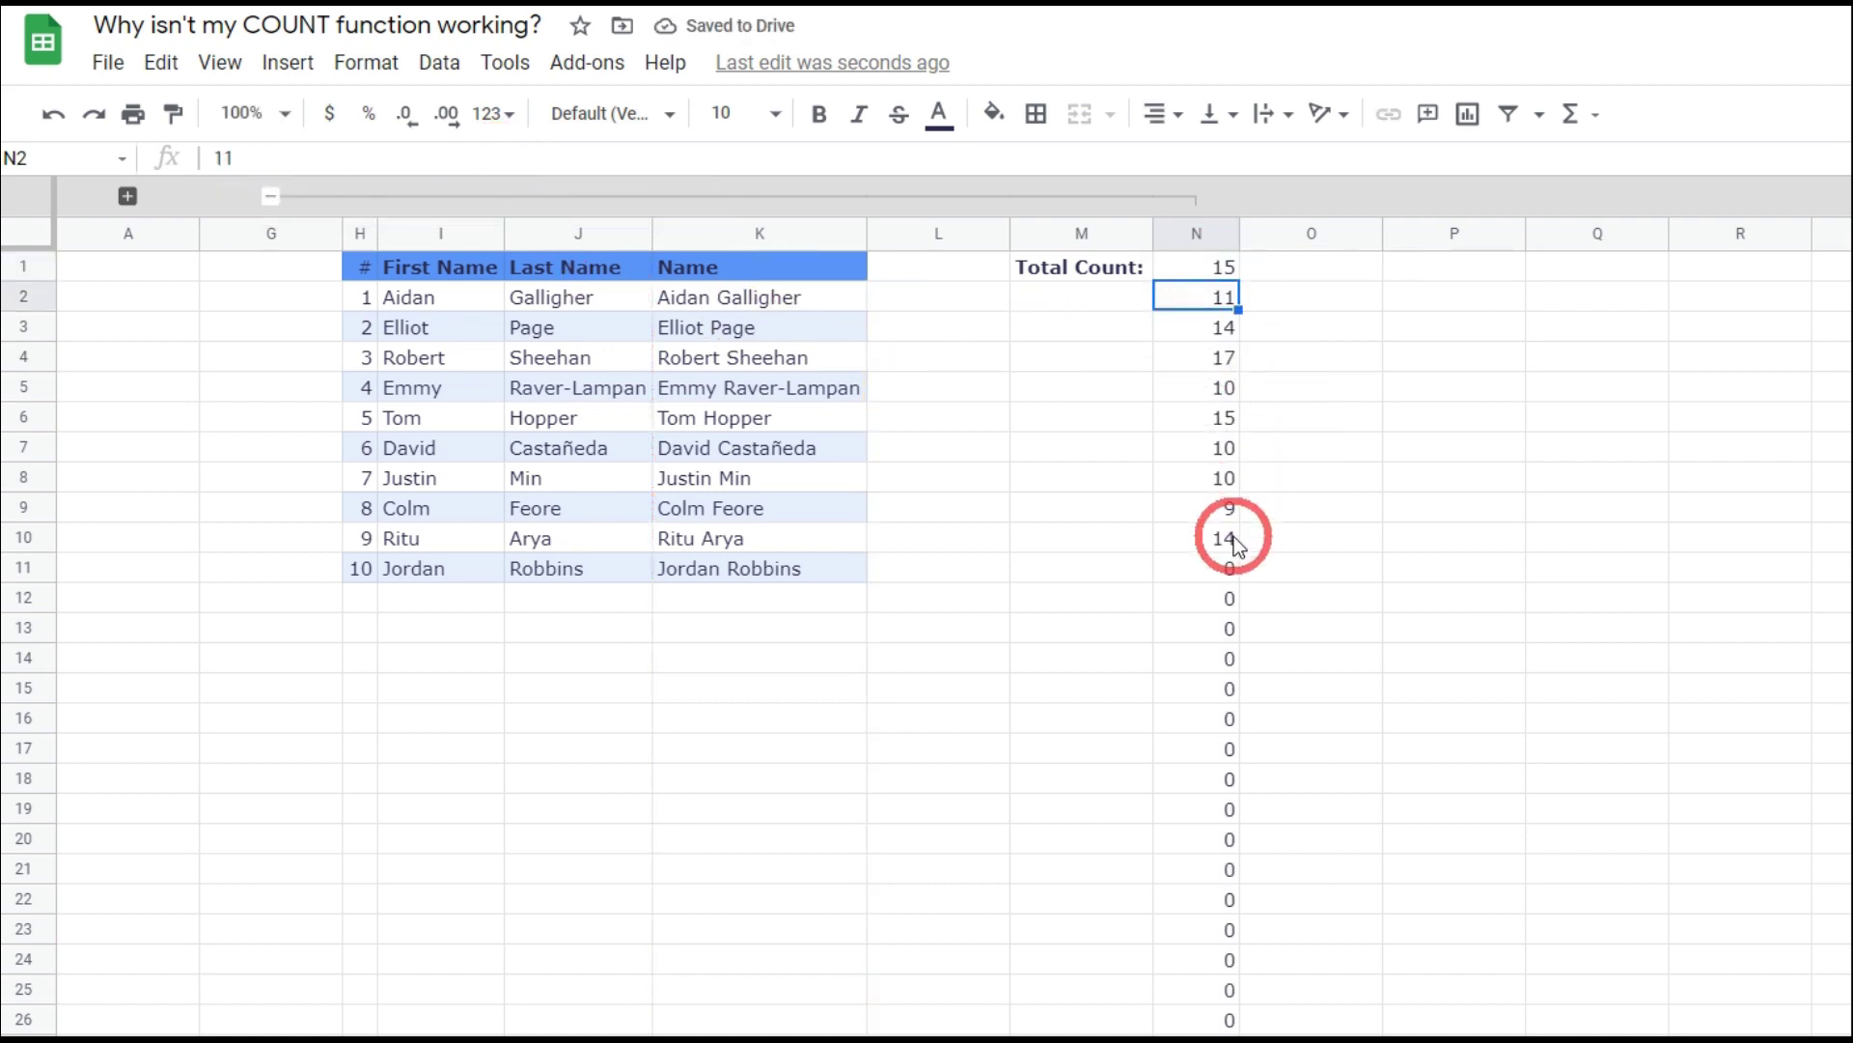
Wrap the N1 formula in COUNTIF with the criterion ">0", giving =COUNTIF(ARRAYFORMULA(LEN(K2:K)),">0"), and review the entered formula.
click(1211, 270)
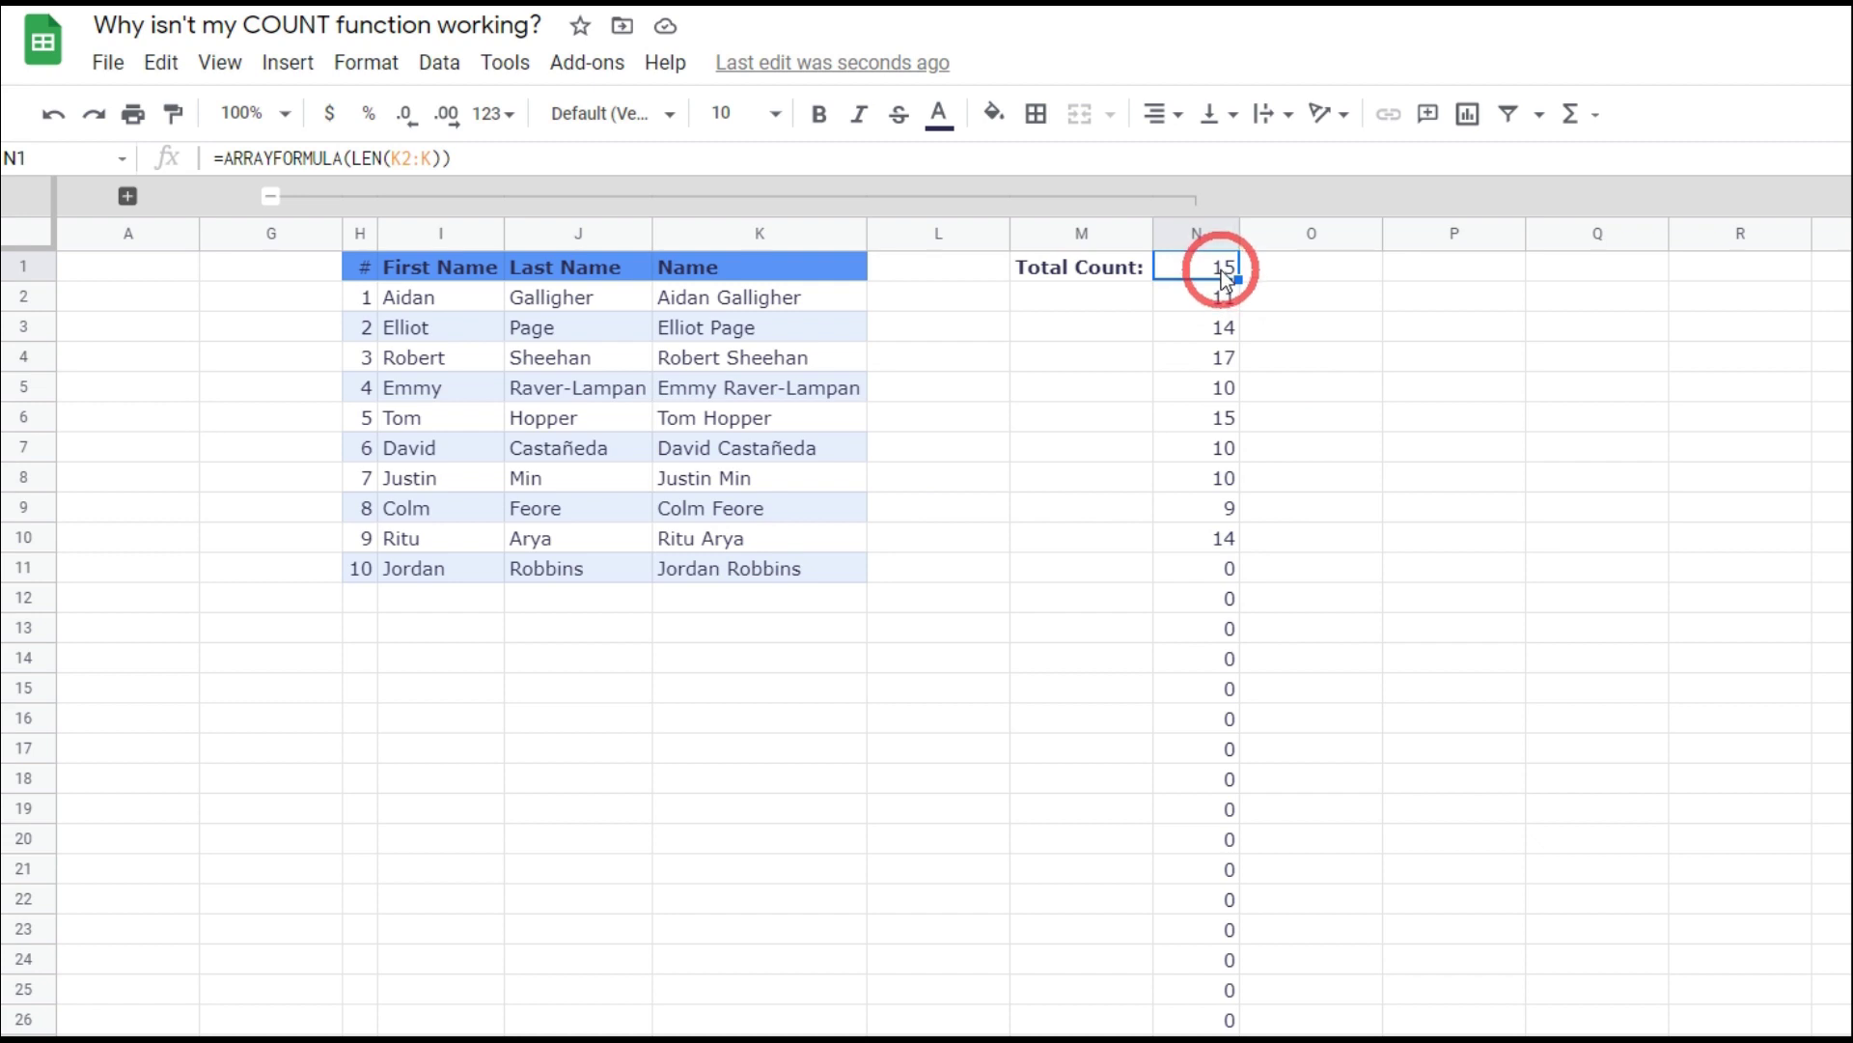
click(212, 160)
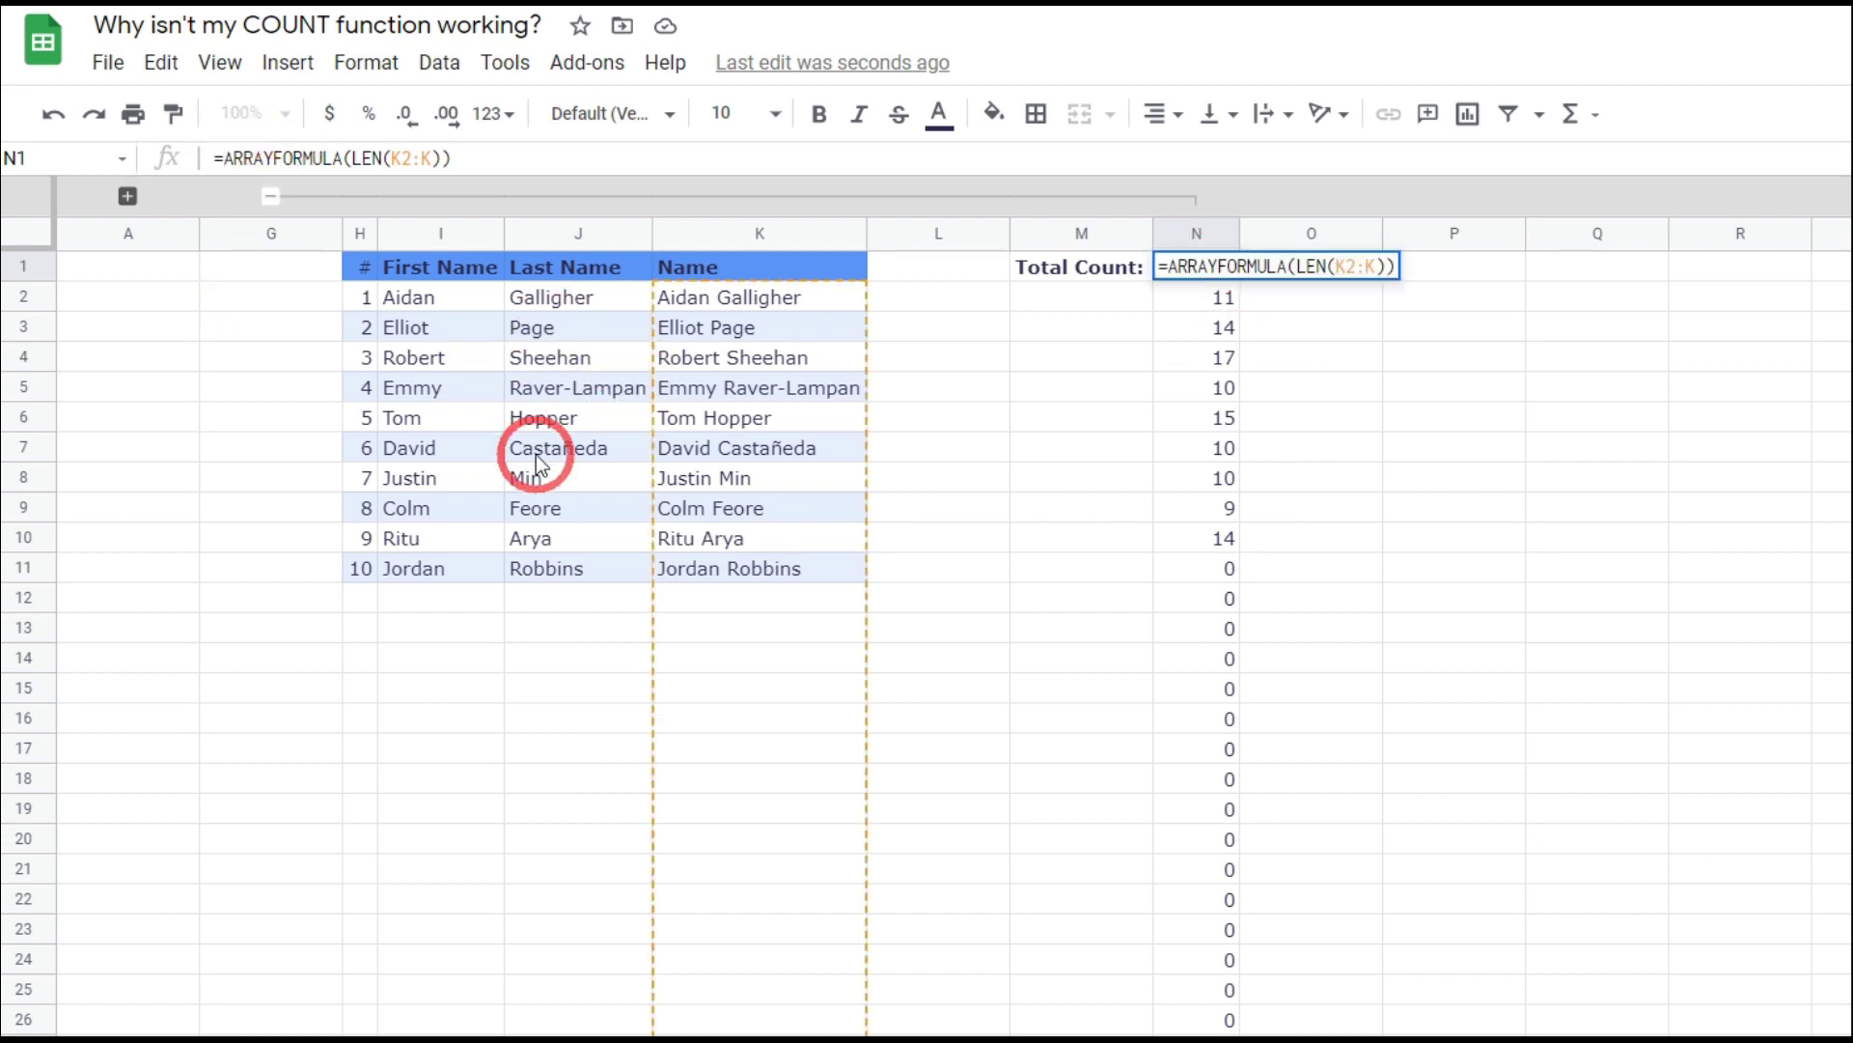
text(COUNT)
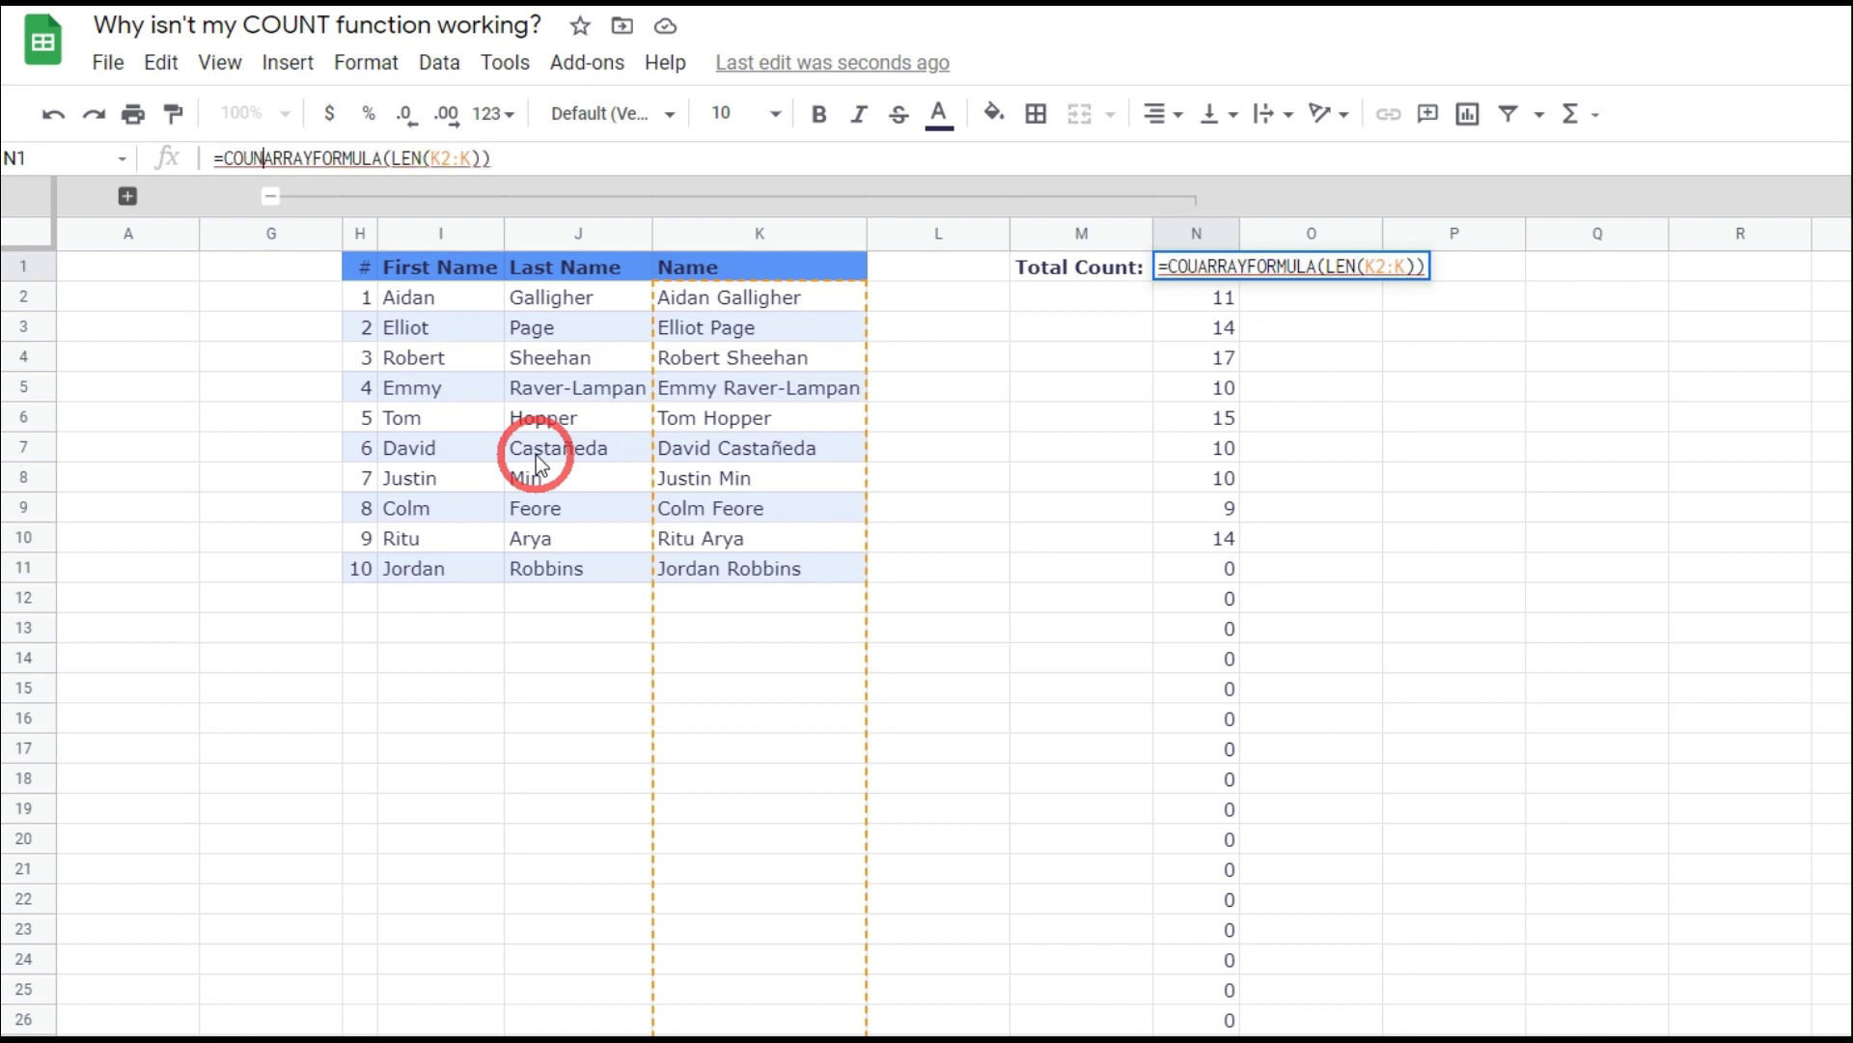
text(IF()
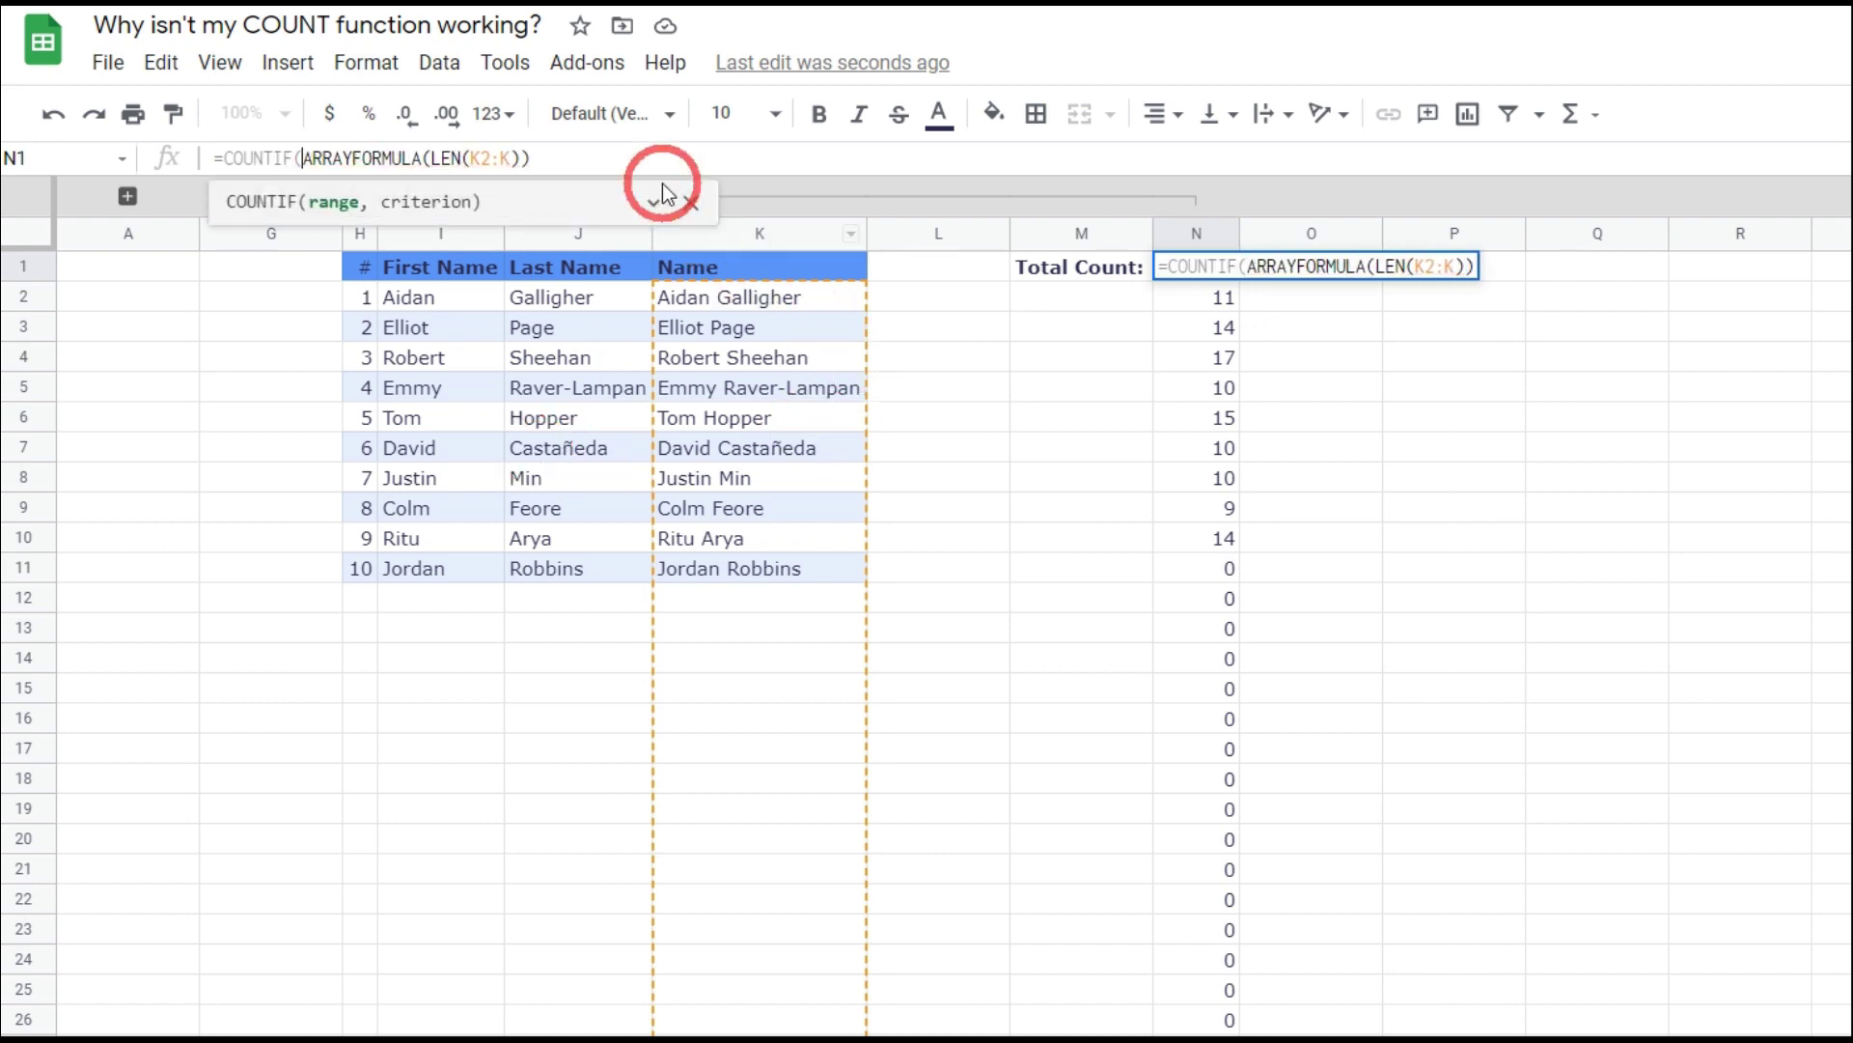
click(621, 154)
text(,)
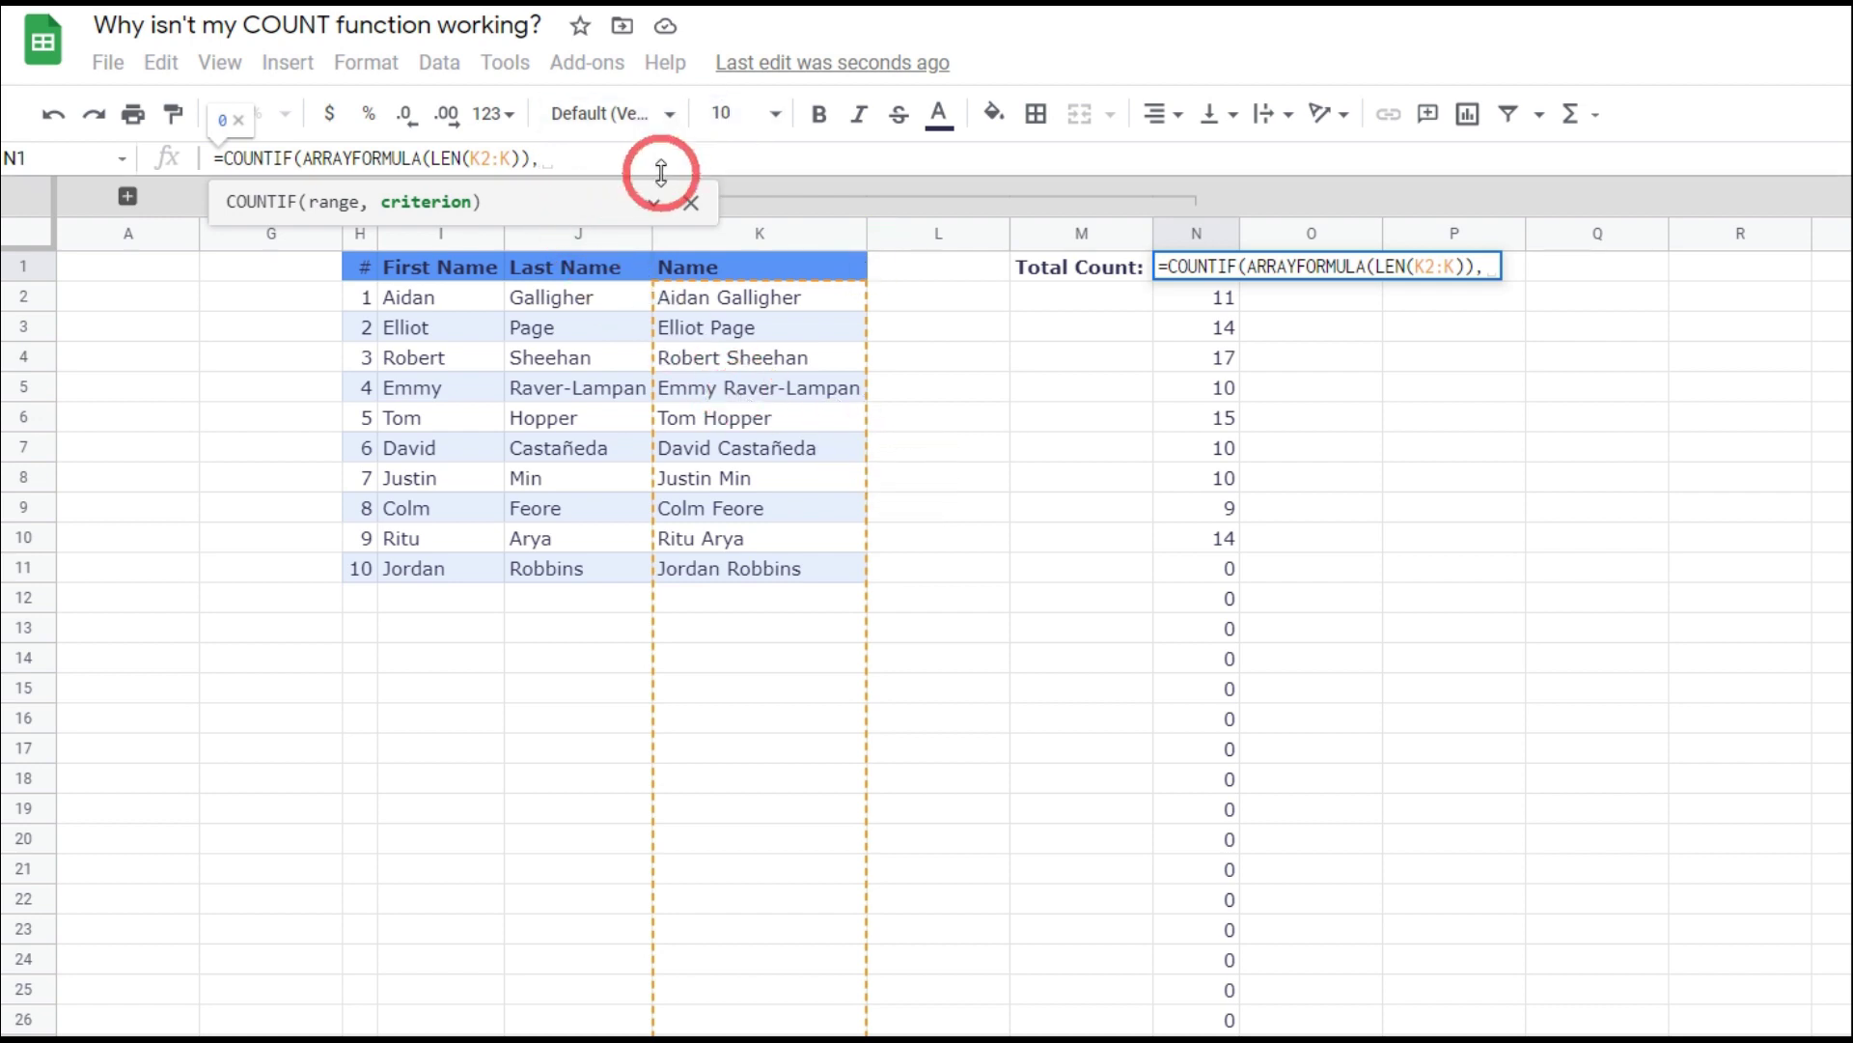
click(653, 204)
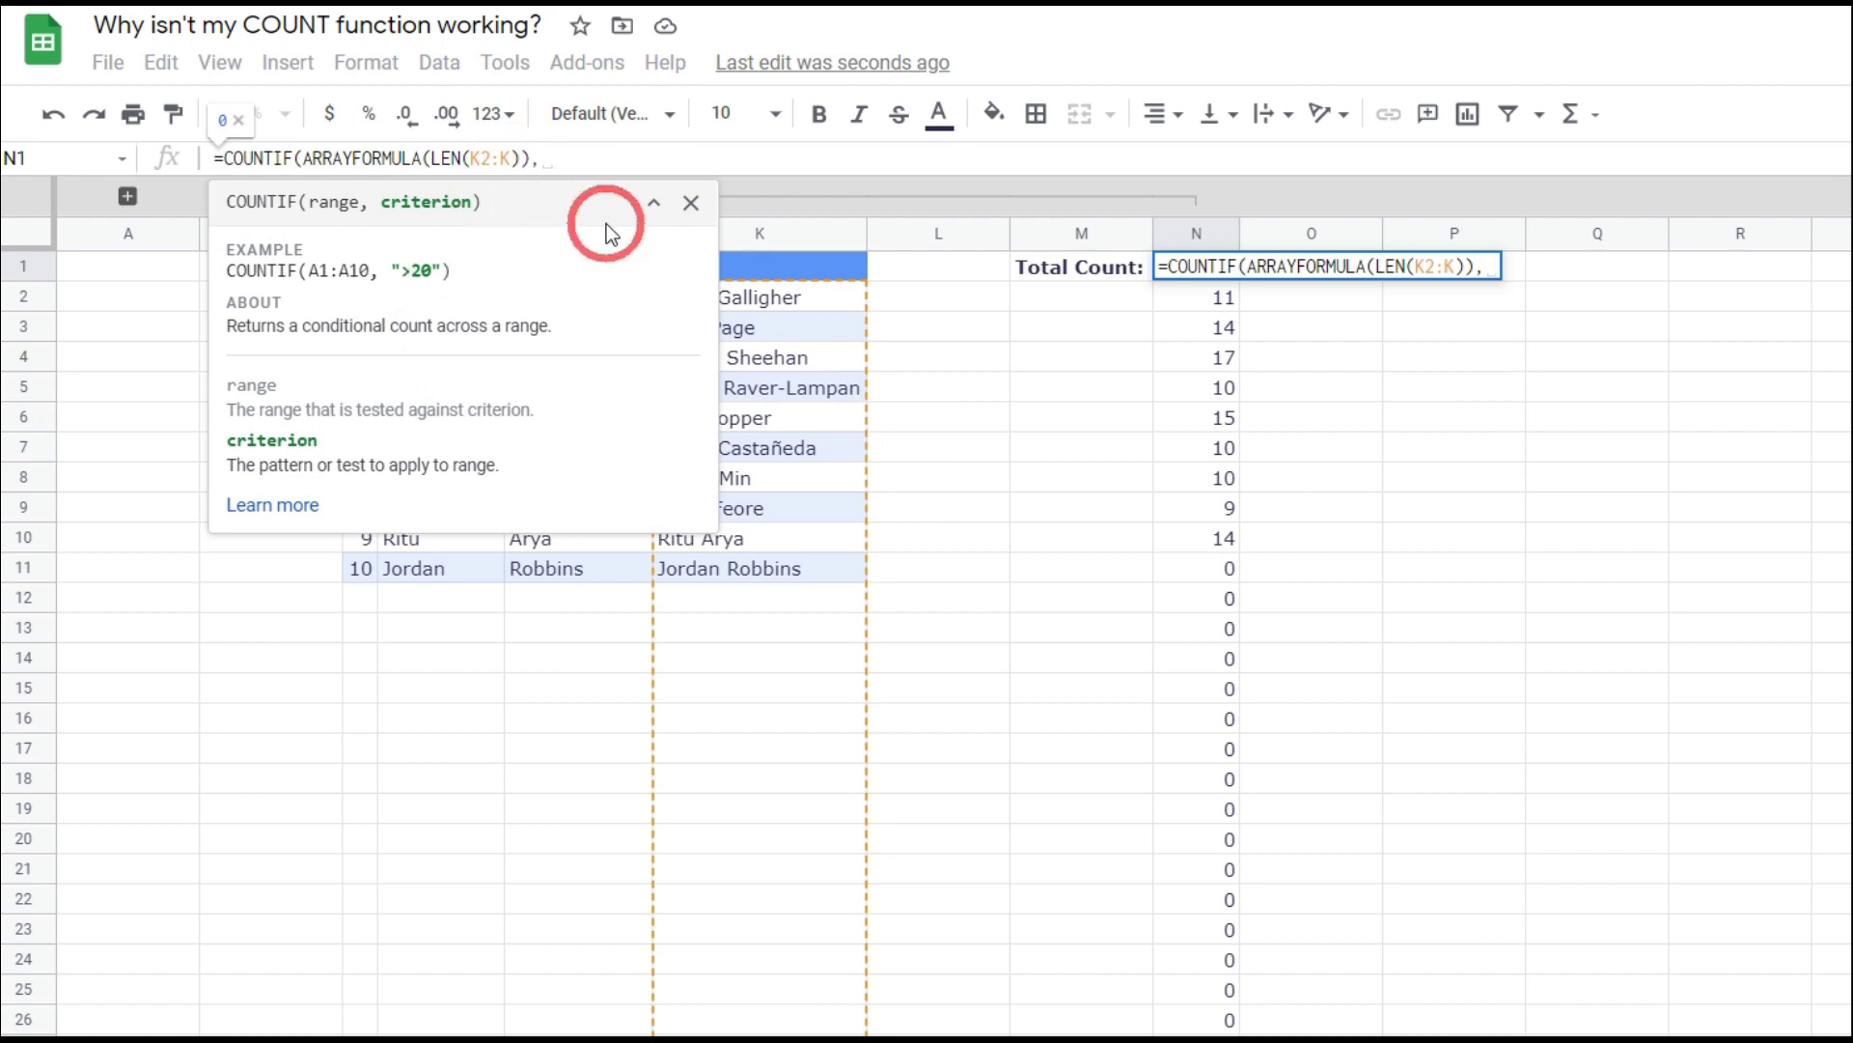
text(")
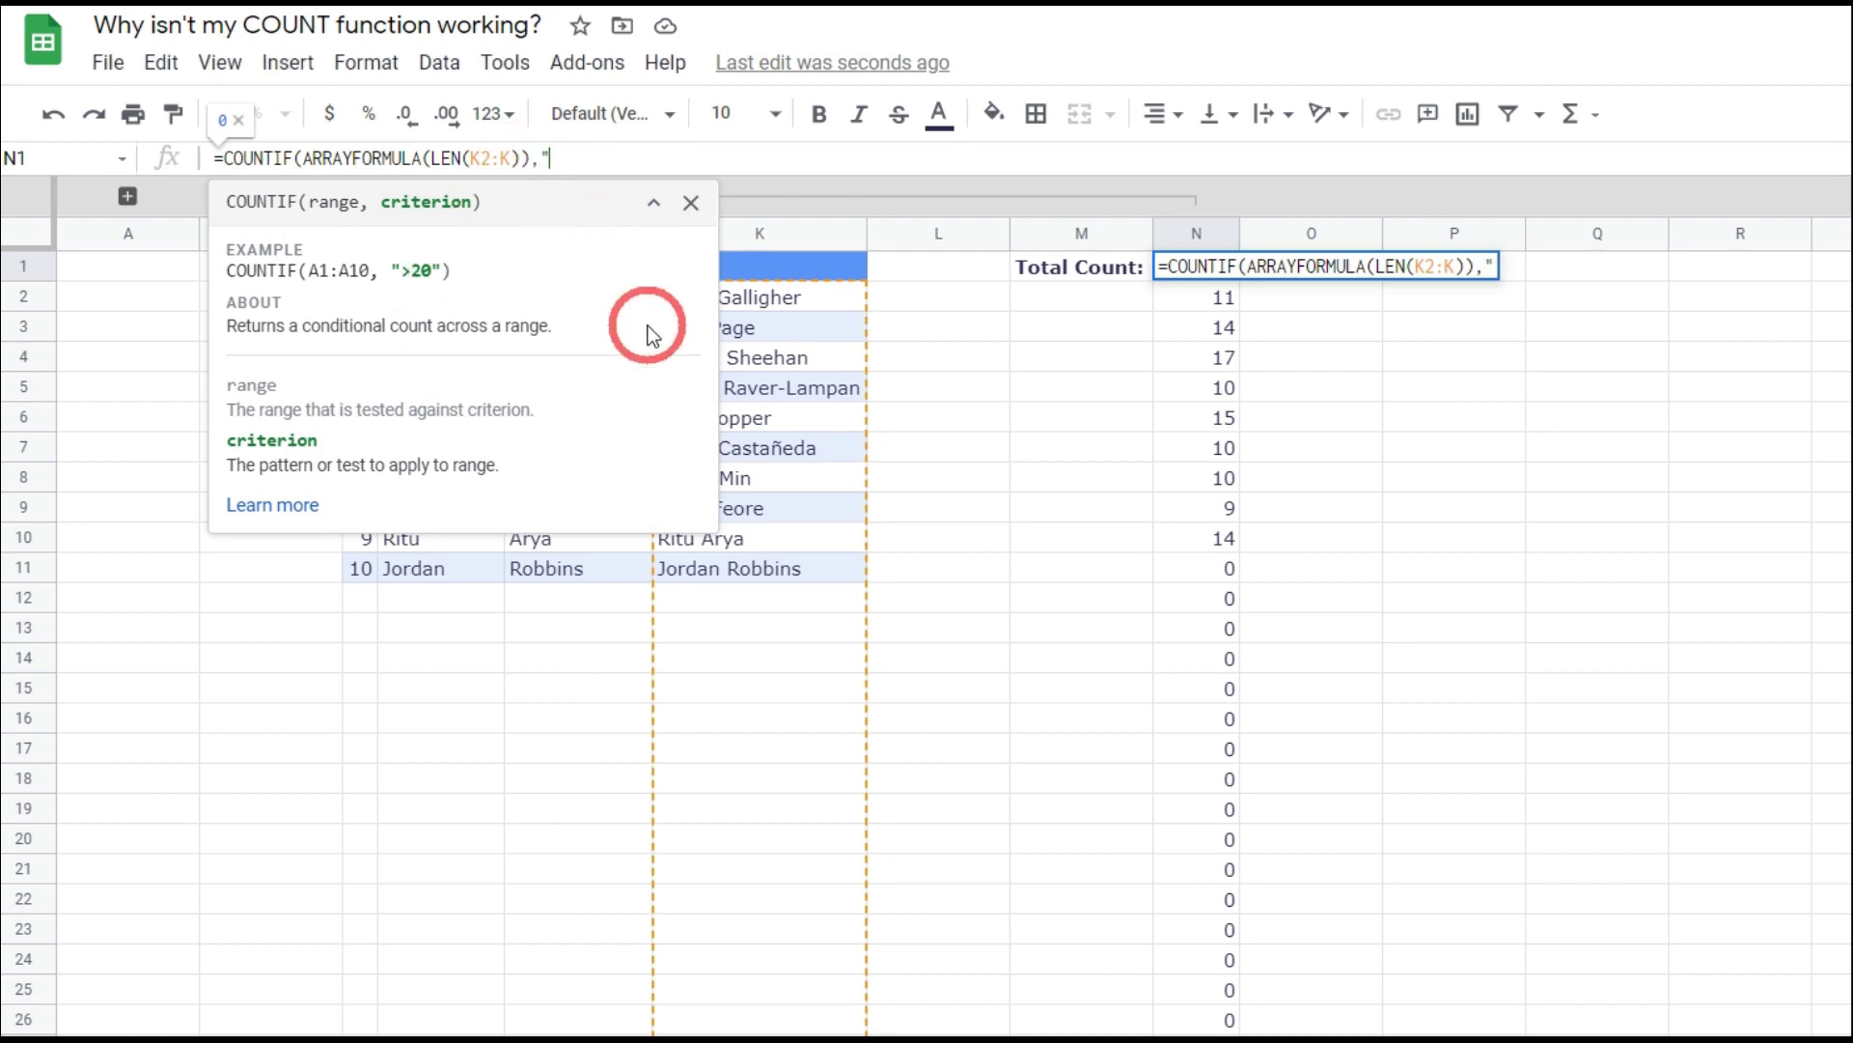
text(>0)
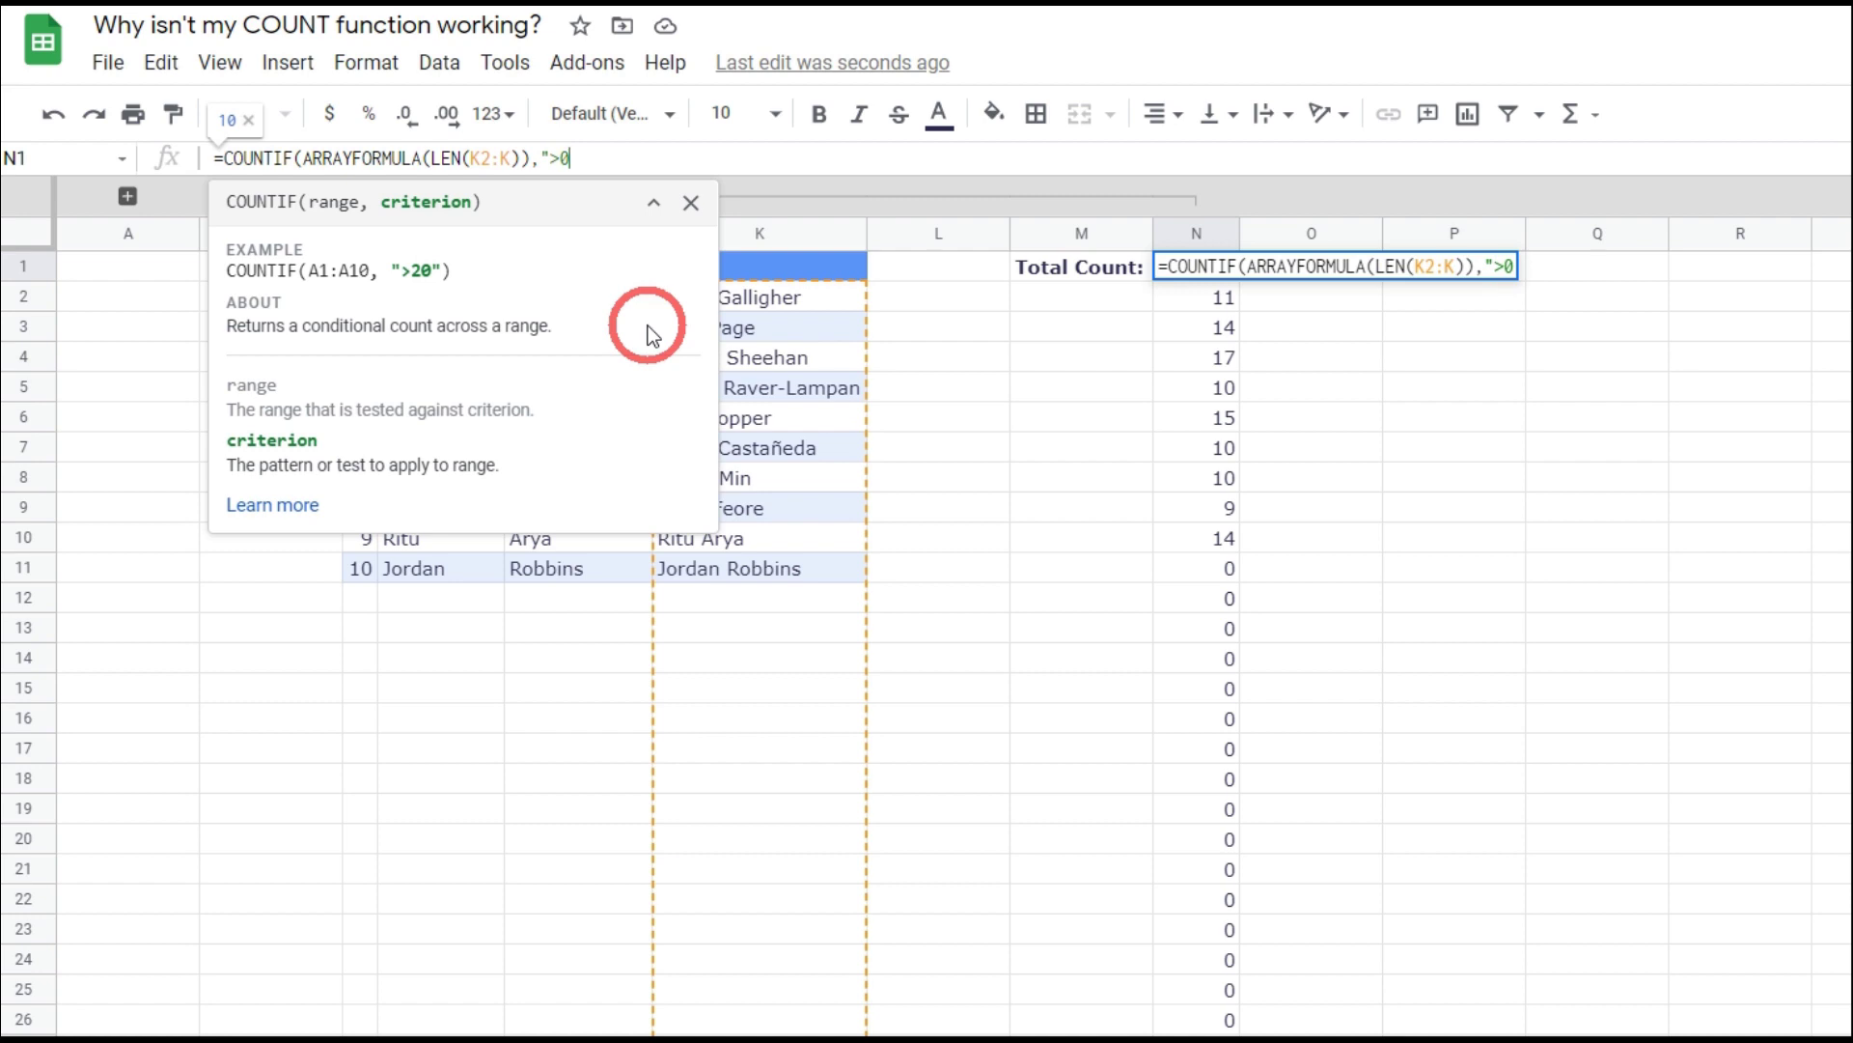
text("))
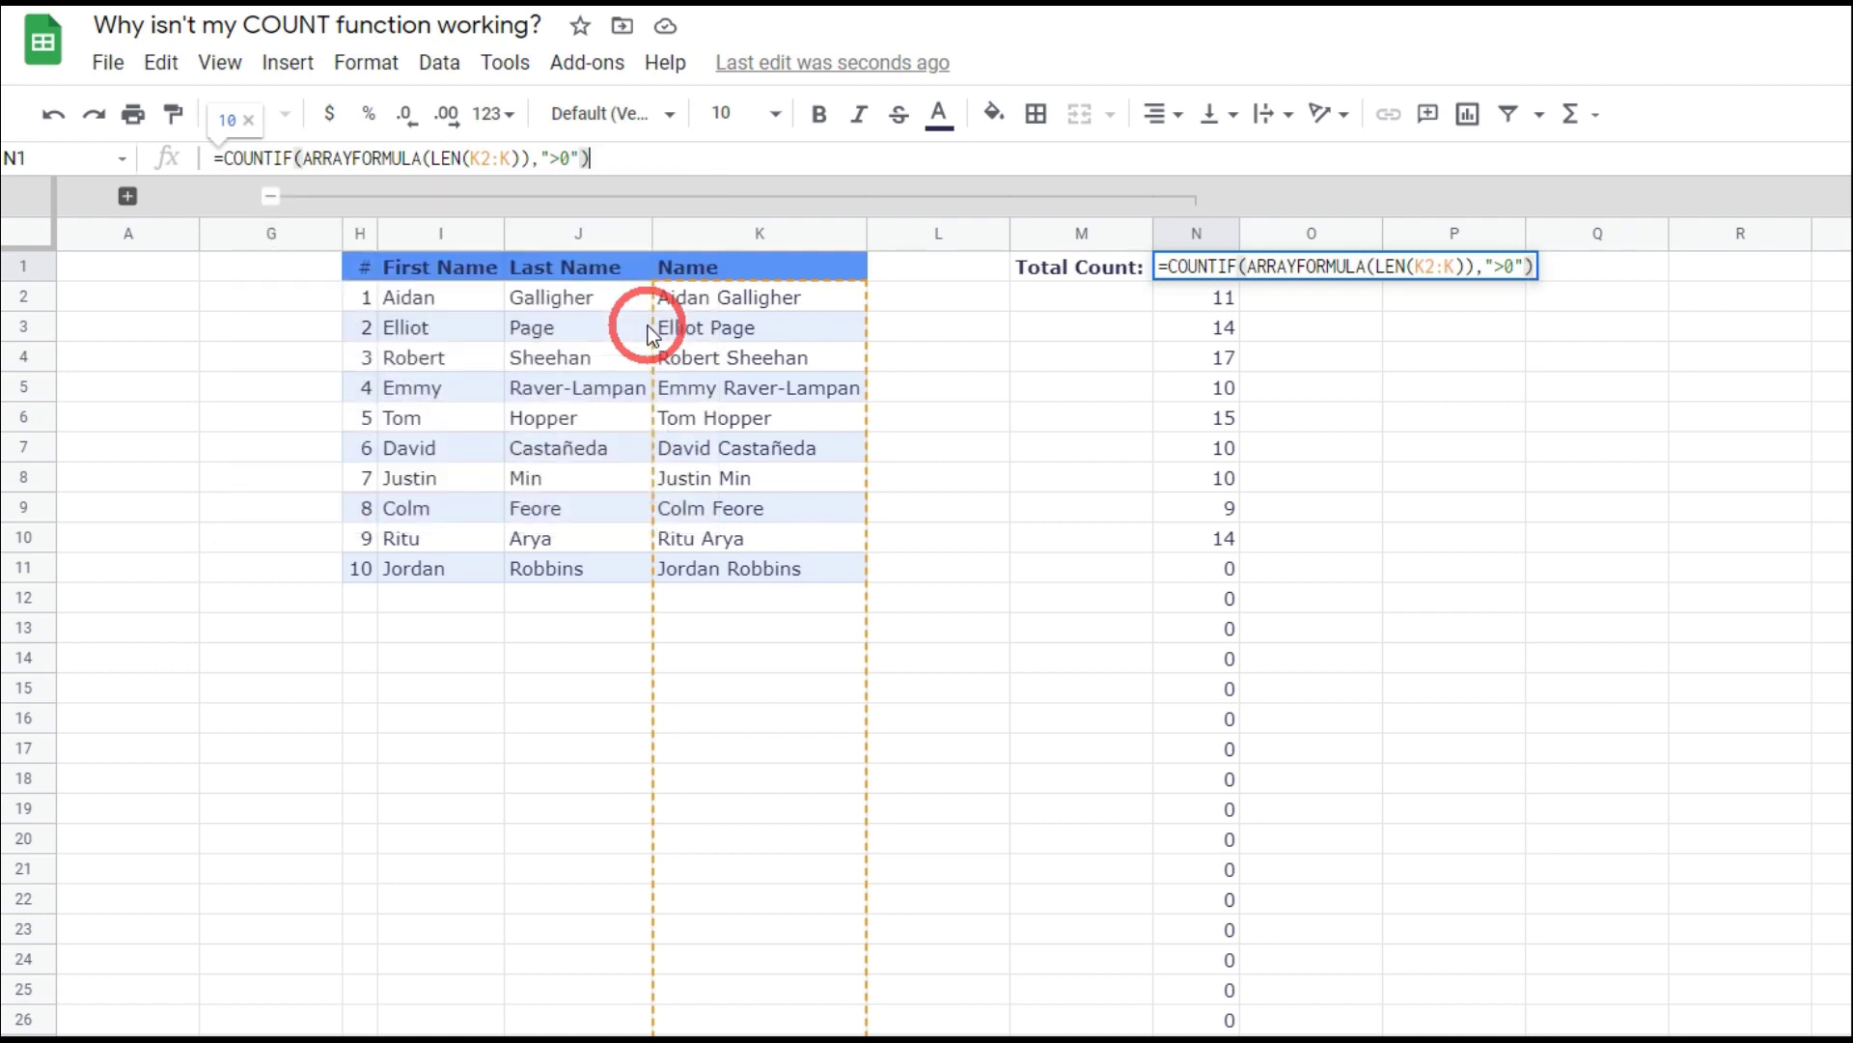
key(Return)
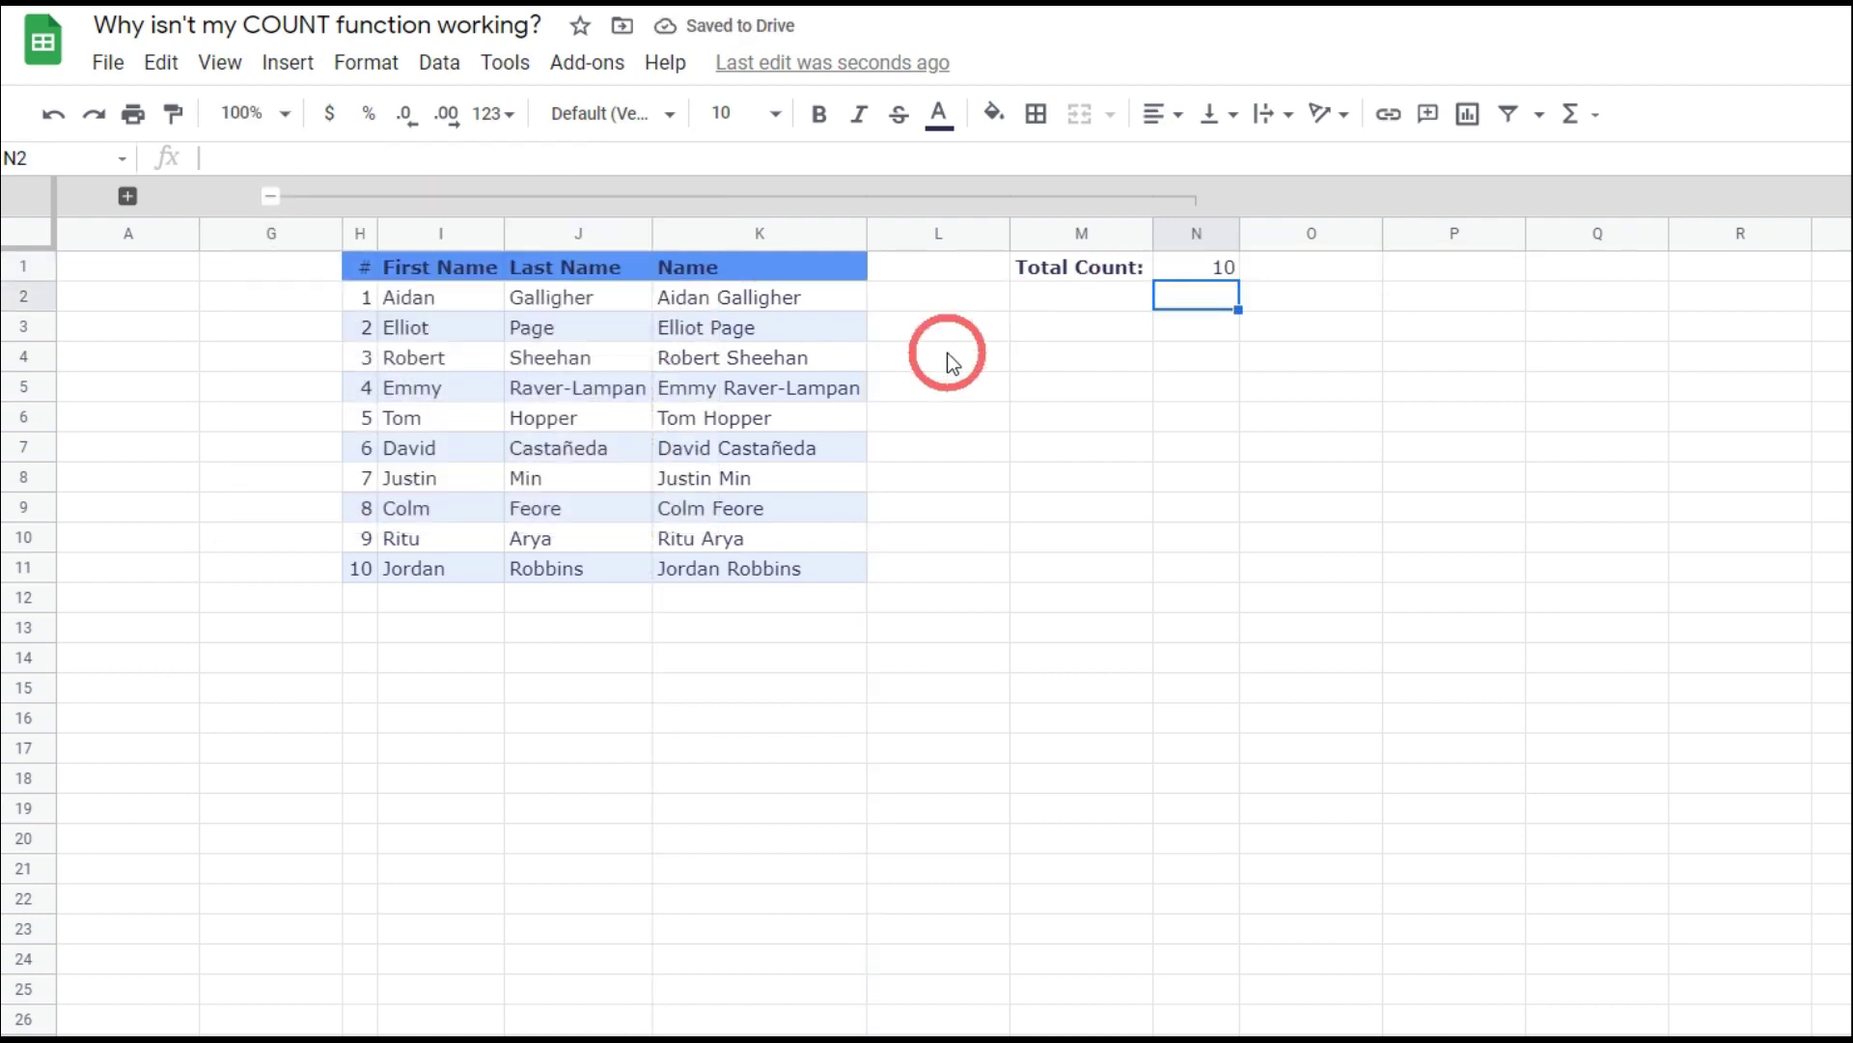
click(1224, 267)
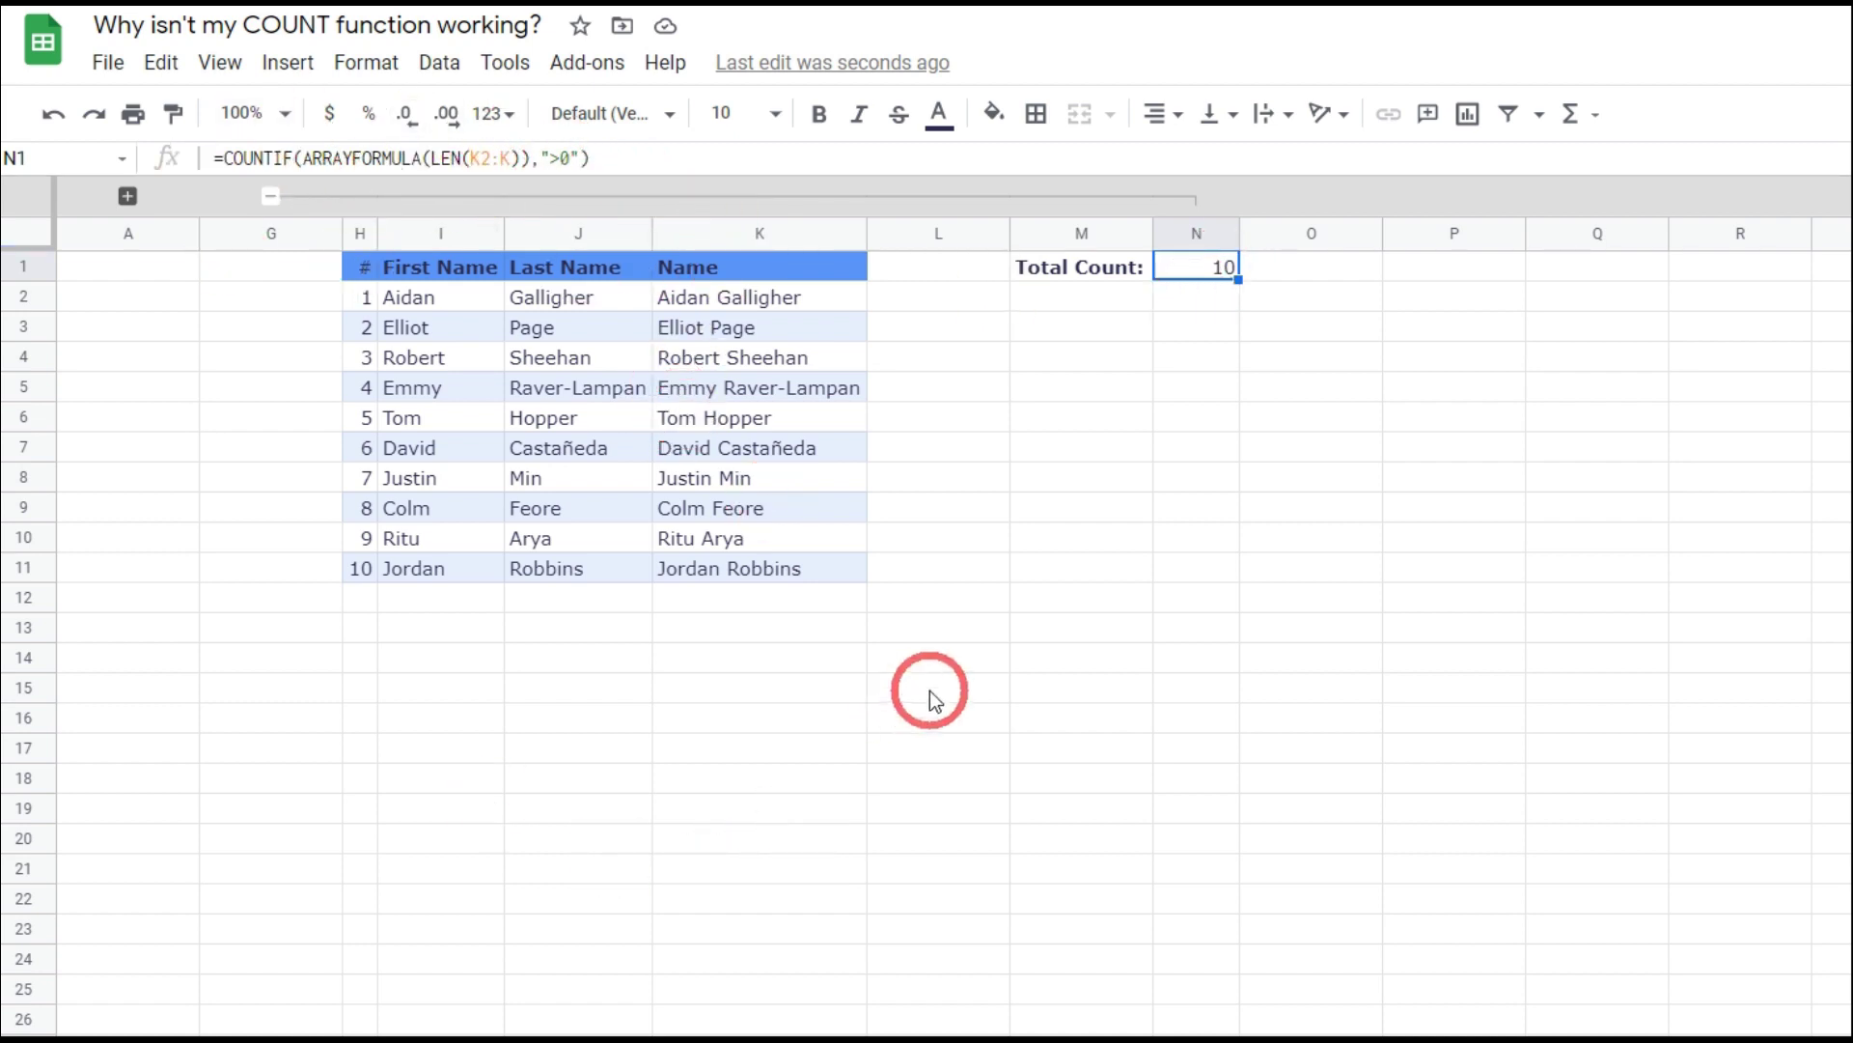
click(1446, 384)
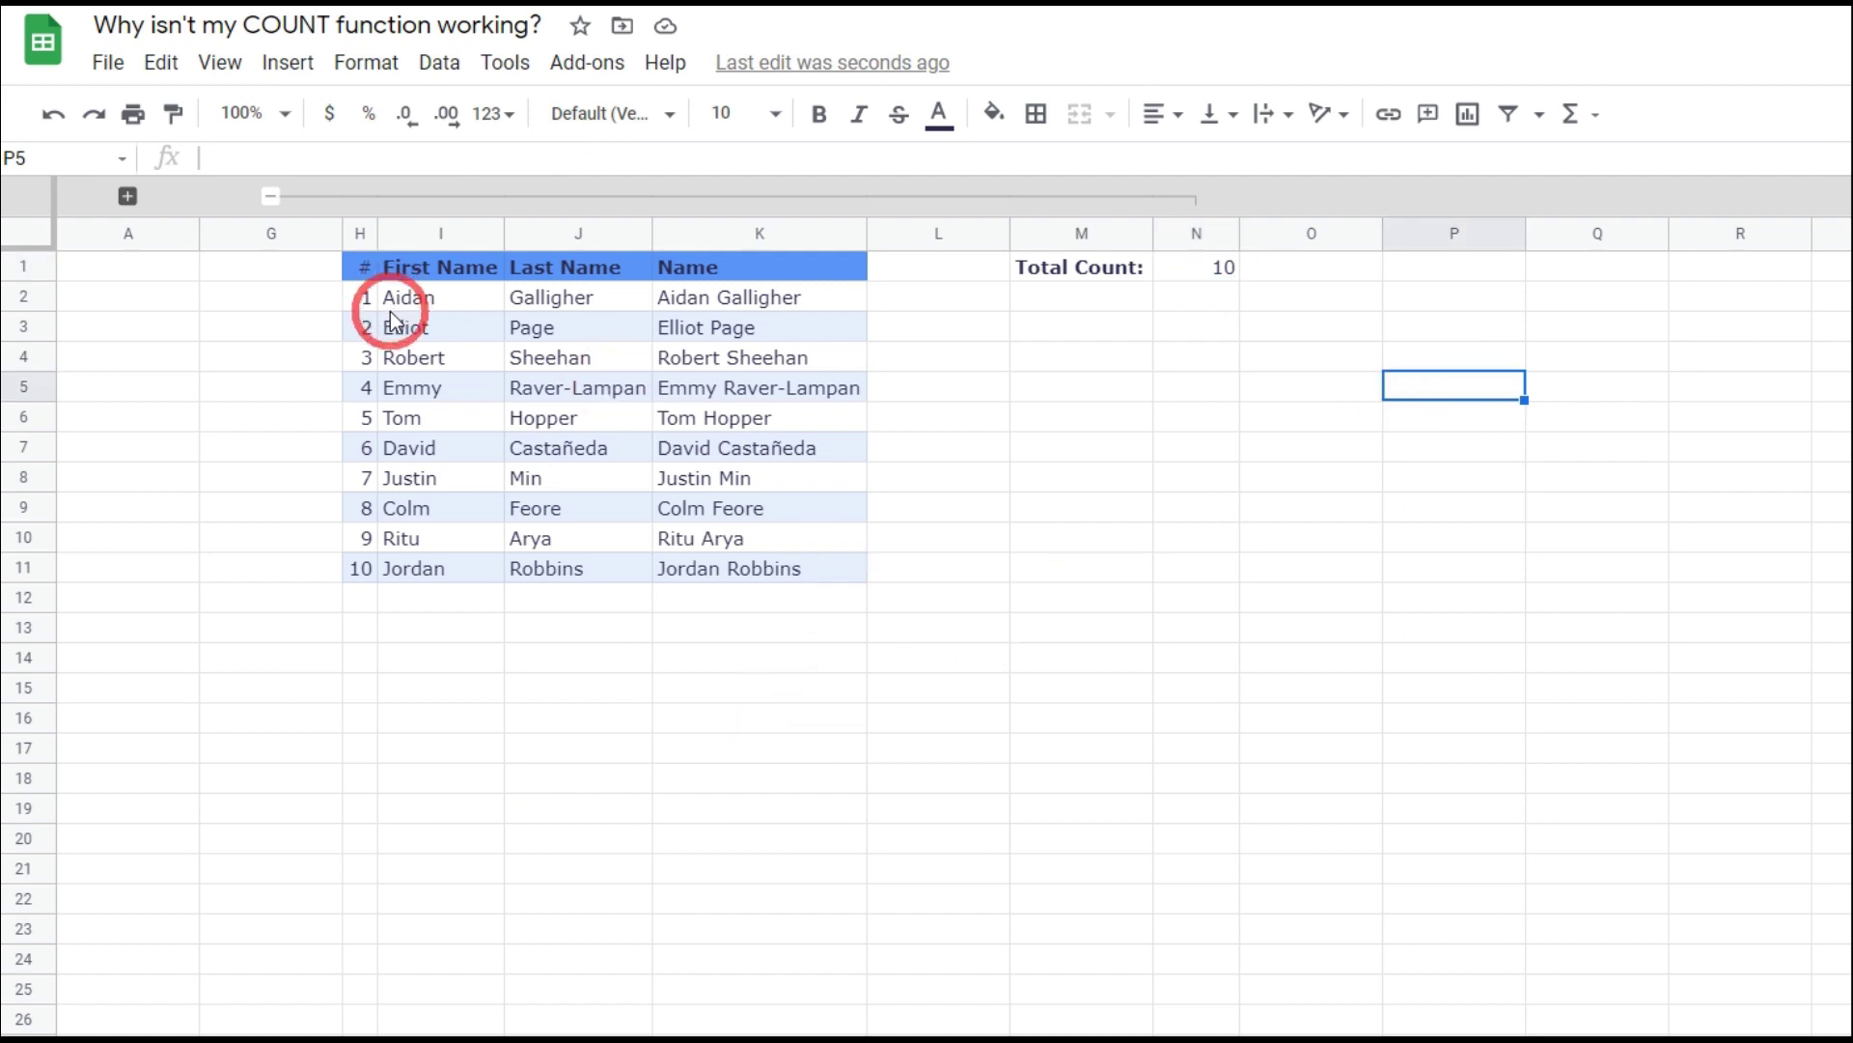